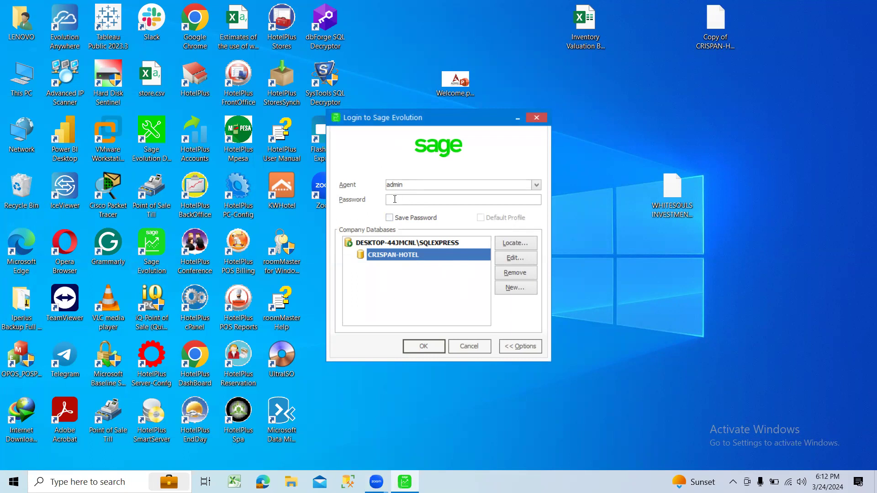
Step: Log in to the CRISPAN-HOTEL company as the admin agent with the account password and postpone the registration
{"action": "key", "text": "Caps_Lock"}
{"action": "type", "text": "*"}
{"action": "key", "text": "Caps_Lock"}
{"action": "type", "text": "****"}
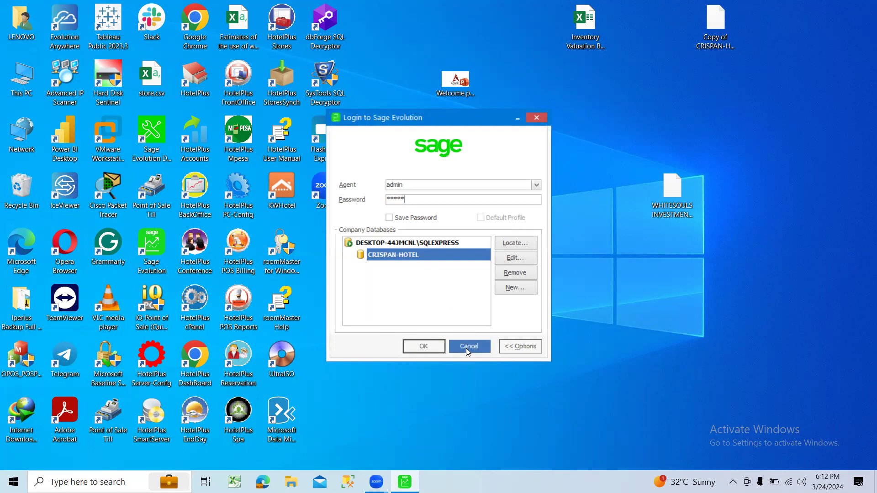
{"action": "left_click", "coordinate": [425, 346]}
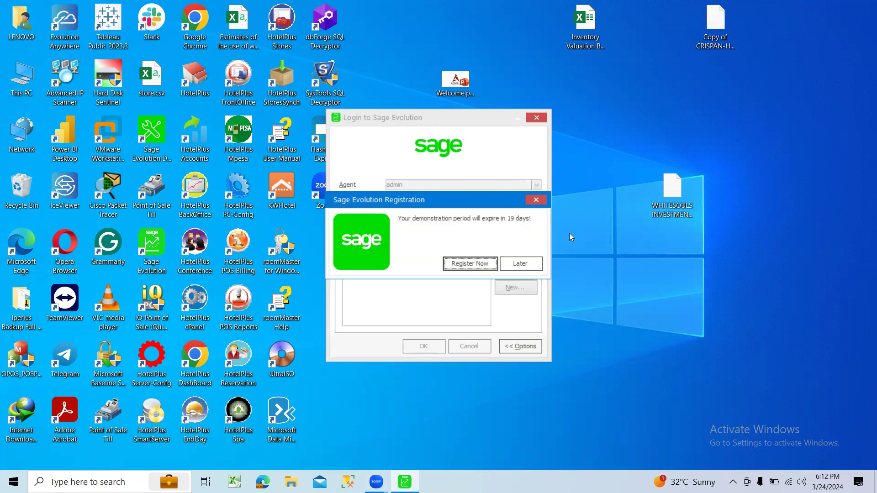
{"action": "left_click", "coordinate": [525, 262]}
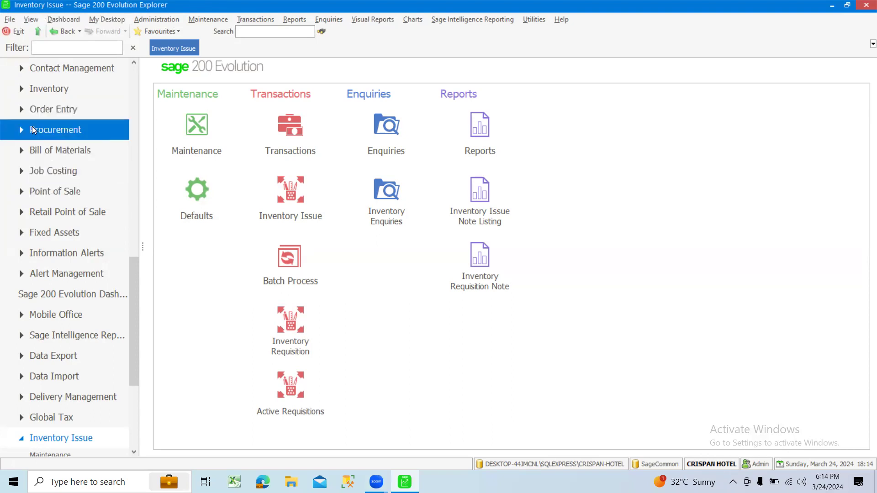
Step: Collapse the My Desktop branch at the start of the module tree
{"action": "scroll", "coordinate": [41, 132], "scroll_direction": "up", "scroll_amount": 2}
{"action": "scroll", "coordinate": [40, 131], "scroll_direction": "up", "scroll_amount": 5}
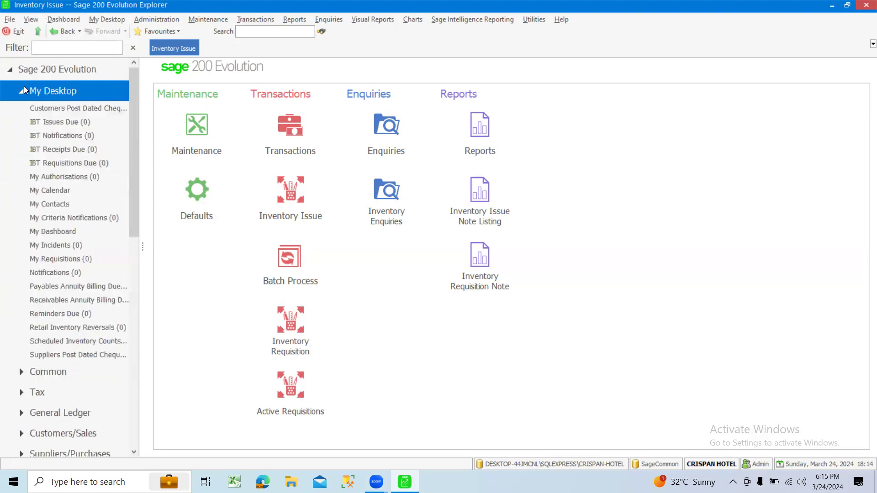
{"action": "left_click", "coordinate": [20, 92]}
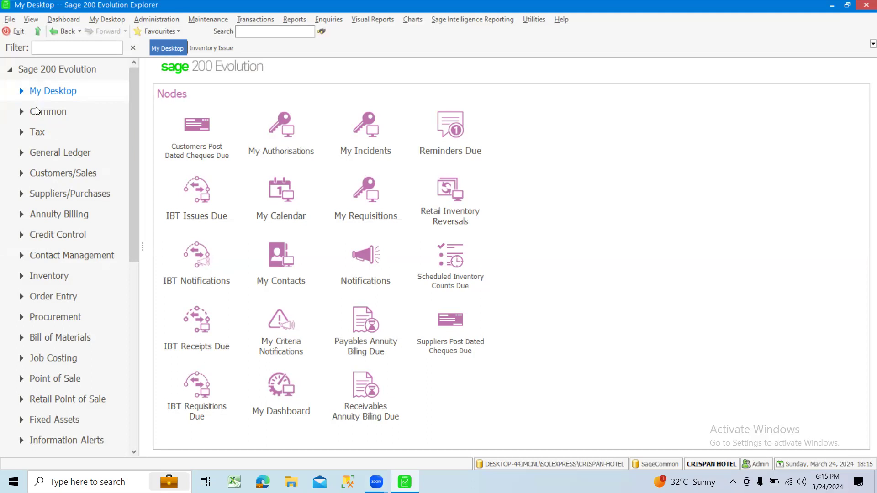
Step: Look through the modules in the tree from General Ledger to Global Tax and collapse the Inventory Issue branch
{"action": "left_click", "coordinate": [56, 152]}
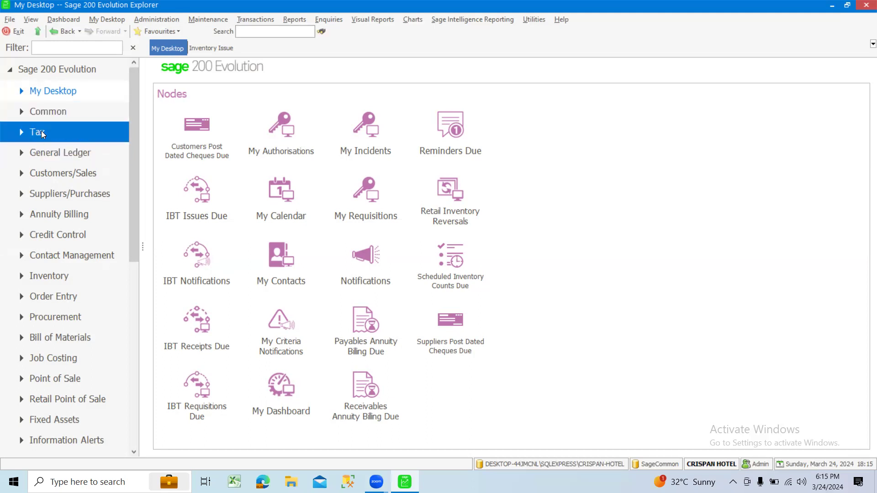
{"action": "left_click", "coordinate": [53, 170]}
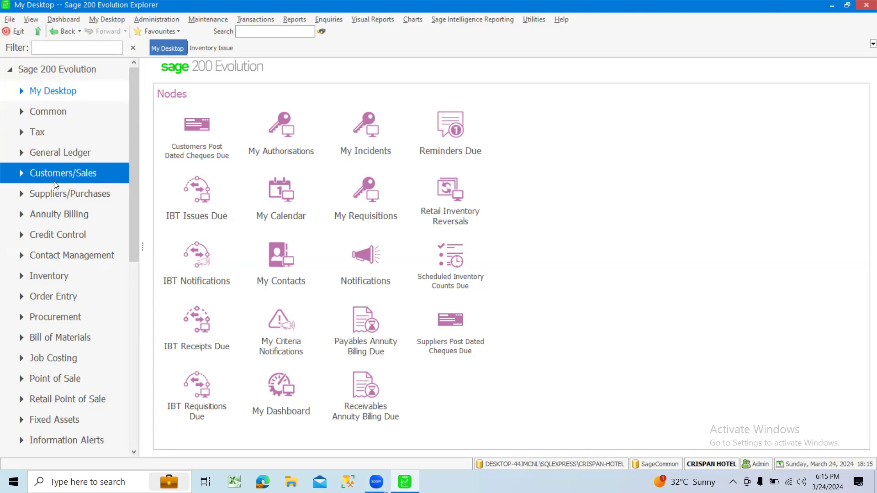
{"action": "left_click", "coordinate": [51, 200]}
{"action": "left_click", "coordinate": [51, 206]}
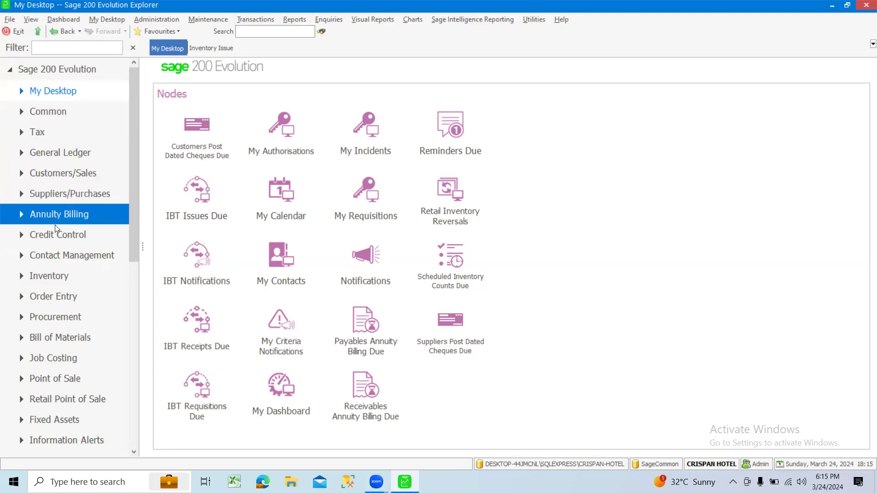
{"action": "left_click", "coordinate": [55, 224]}
{"action": "scroll", "coordinate": [55, 225], "scroll_direction": "down", "scroll_amount": 2}
{"action": "left_click", "coordinate": [46, 170]}
{"action": "left_click", "coordinate": [59, 153]}
{"action": "left_click", "coordinate": [59, 191]}
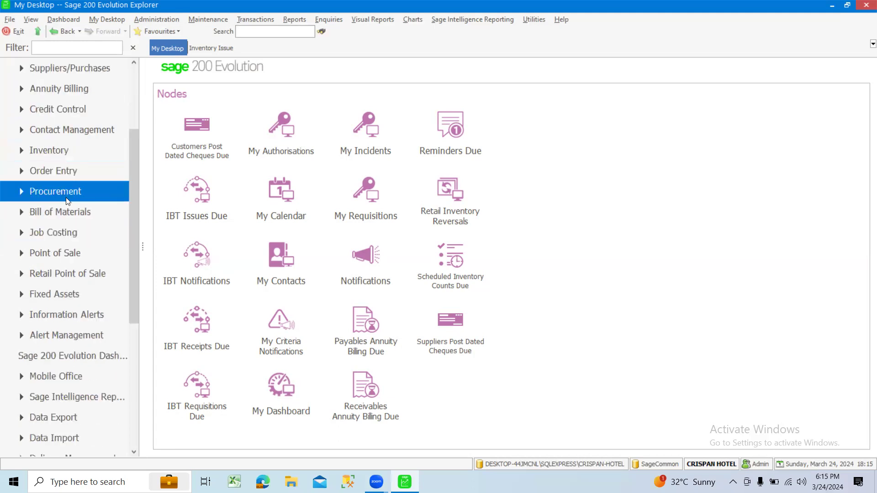
{"action": "left_click", "coordinate": [64, 206]}
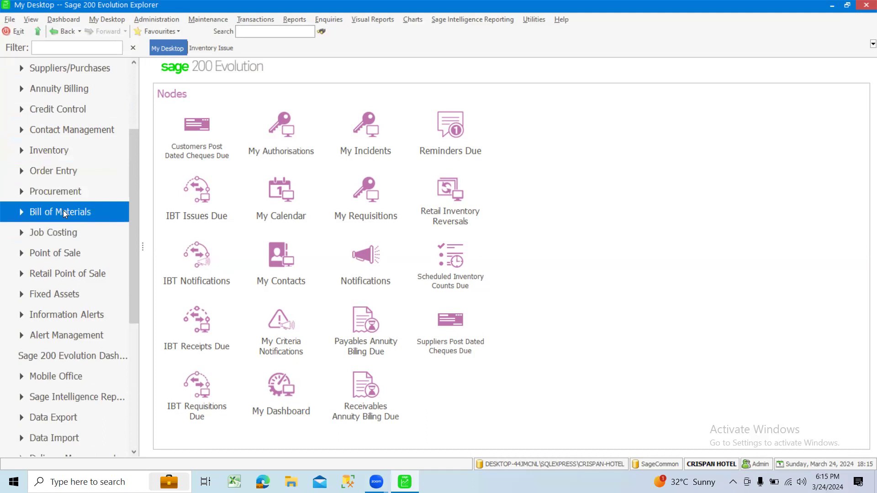
{"action": "left_click", "coordinate": [66, 259]}
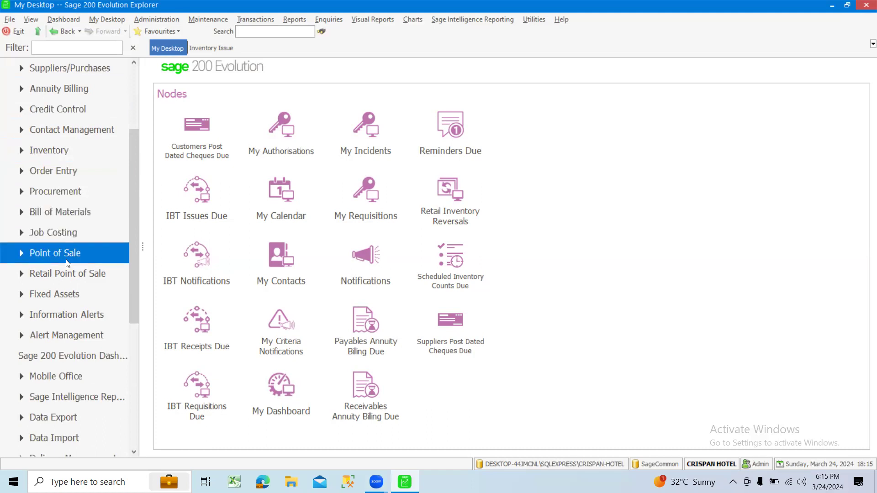
{"action": "scroll", "coordinate": [67, 263], "scroll_direction": "down", "scroll_amount": 5}
{"action": "left_click", "coordinate": [67, 256]}
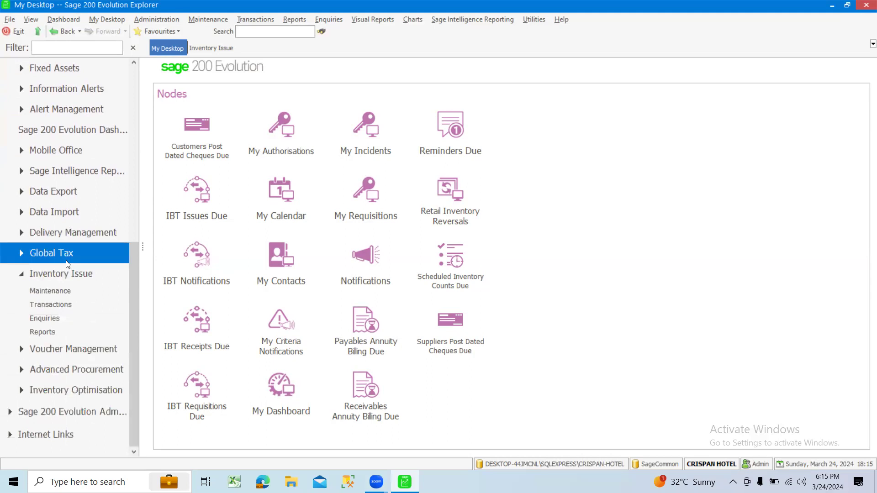
{"action": "left_click", "coordinate": [20, 274]}
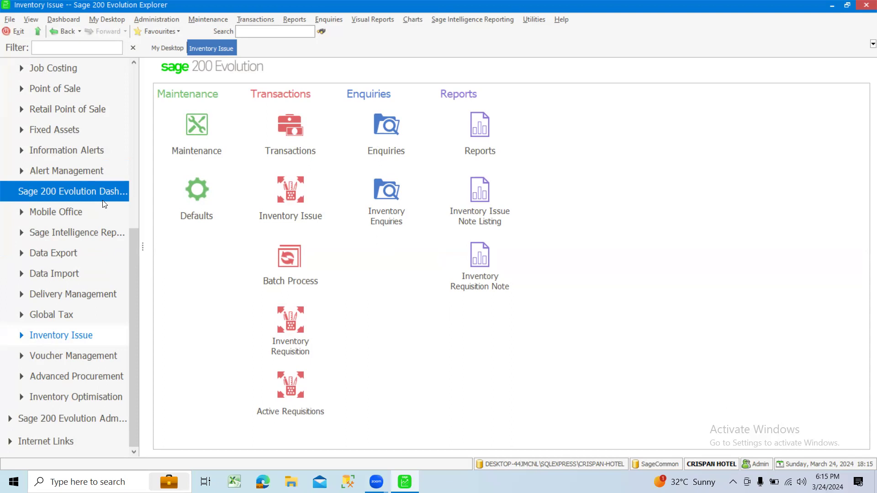
Step: Open the Units of Measure list in the Maintenance section of the Inventory module
{"action": "scroll", "coordinate": [104, 203], "scroll_direction": "up", "scroll_amount": 5}
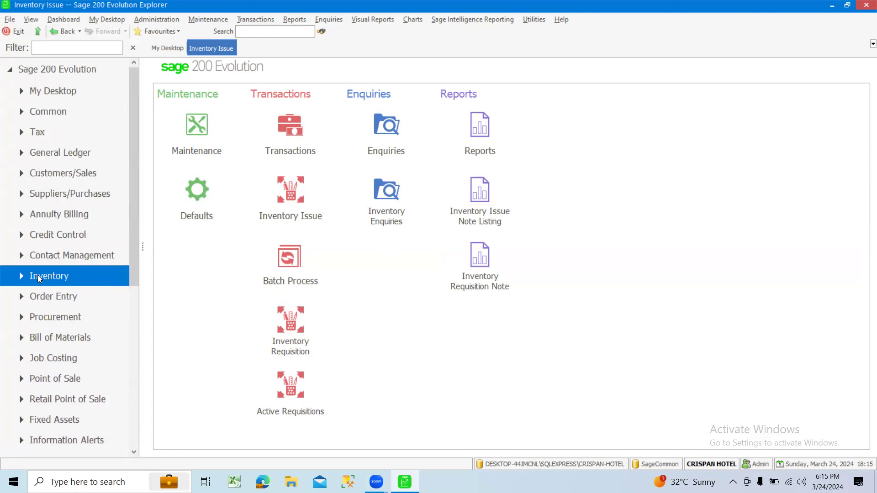
{"action": "left_click", "coordinate": [21, 276]}
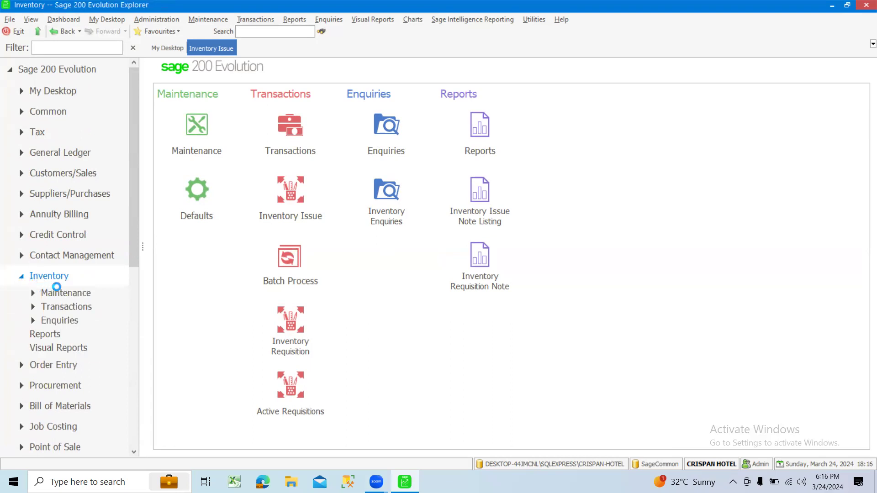
{"action": "left_click", "coordinate": [33, 292]}
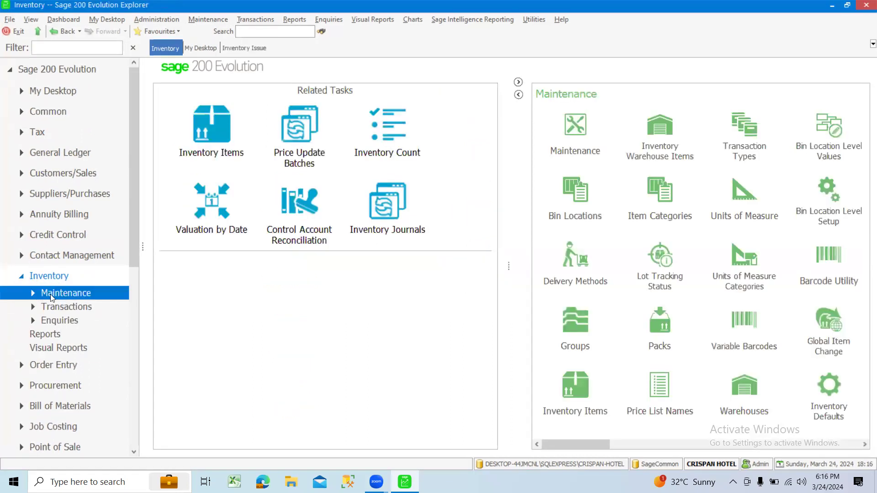
{"action": "left_click", "coordinate": [50, 306]}
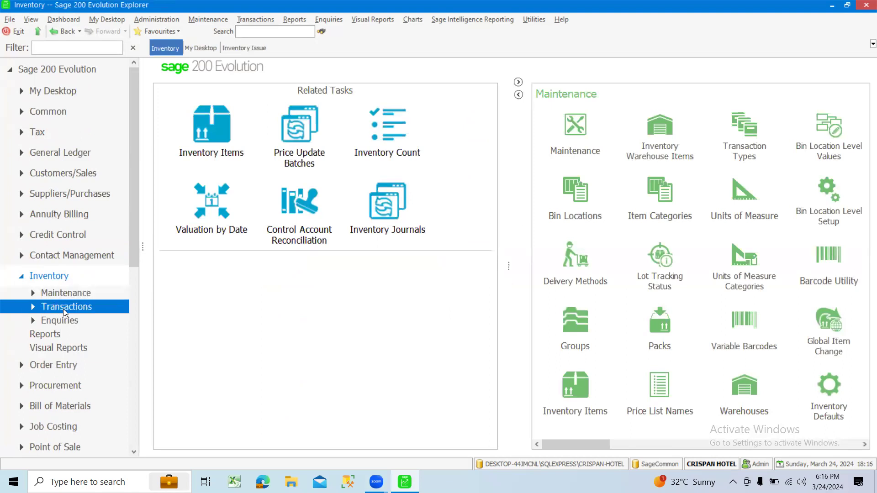
{"action": "left_click", "coordinate": [48, 333]}
{"action": "left_click", "coordinate": [50, 322]}
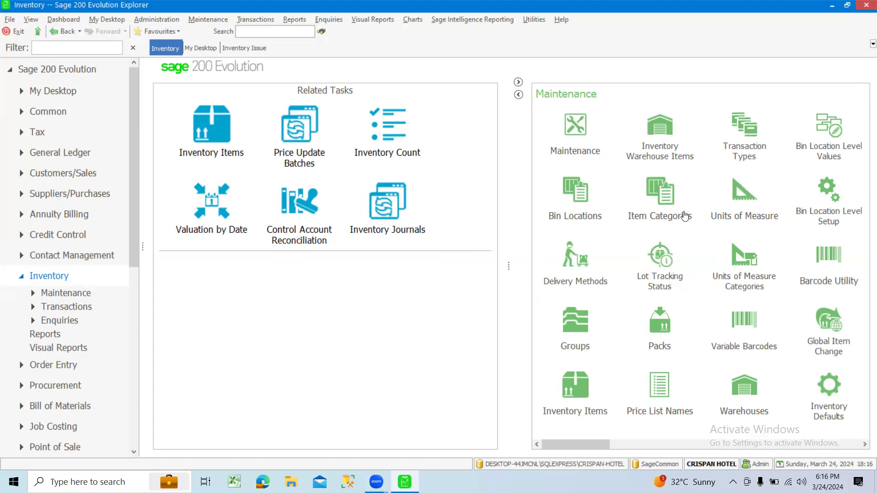
{"action": "left_click", "coordinate": [586, 124]}
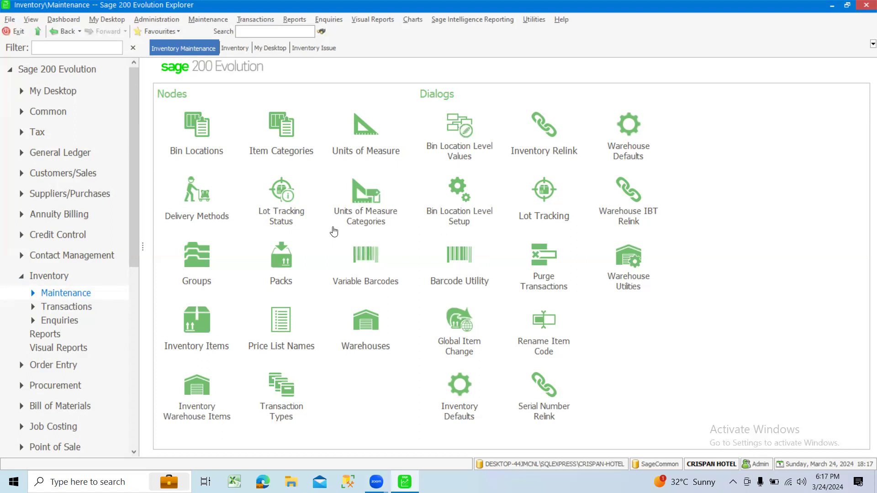
{"action": "left_click", "coordinate": [356, 133]}
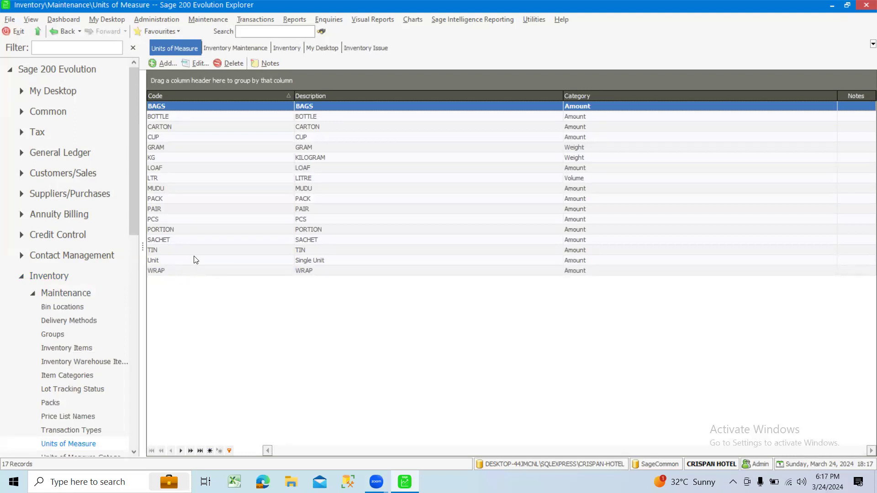
Step: Start a new unit of measure with the code pcss and the description PIECESS
{"action": "left_click", "coordinate": [167, 64]}
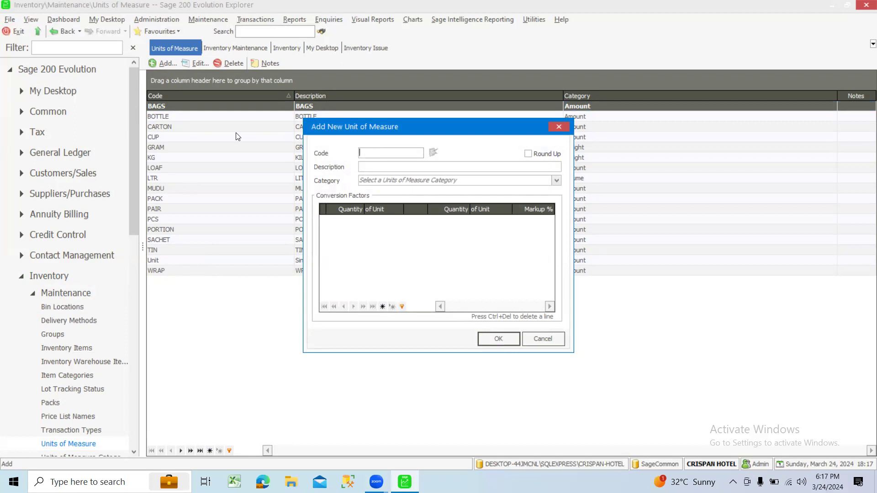
{"action": "type", "text": "pcss"}
{"action": "left_click", "coordinate": [385, 167]}
{"action": "key", "text": "BackSpace"}
{"action": "key", "text": "BackSpace"}
{"action": "key", "text": "BackSpace"}
{"action": "key", "text": "BackSpace"}
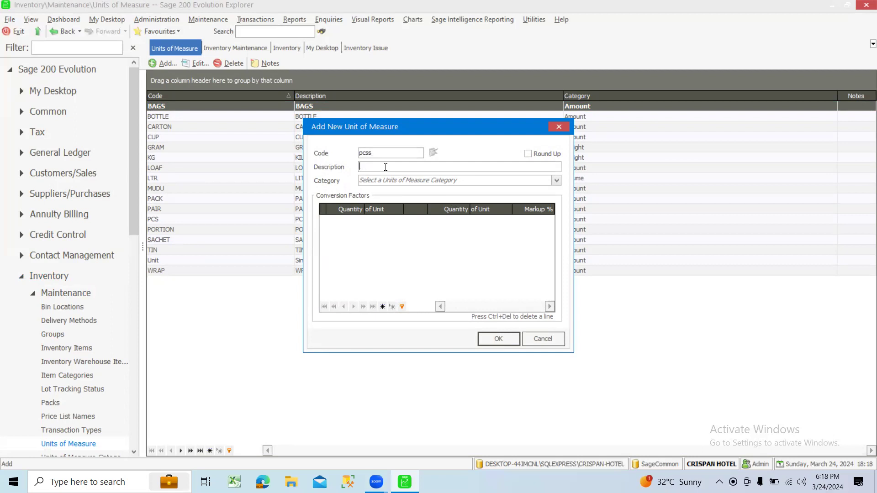
{"action": "key", "text": "Caps_Lock"}
{"action": "type", "text": "PI"}
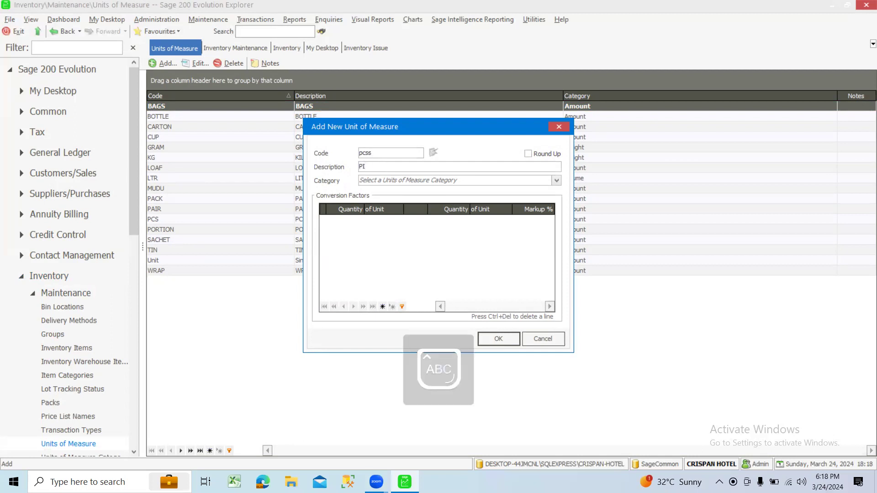
{"action": "type", "text": "ECE"}
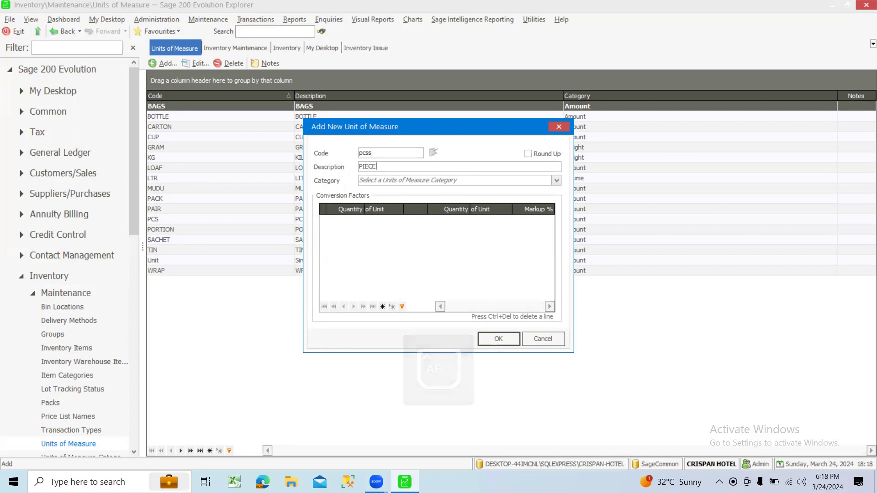
{"action": "type", "text": "SS"}
Step: Replace the new unit's code with PCSS in capitals and set its category to Amount
{"action": "left_click", "coordinate": [380, 152]}
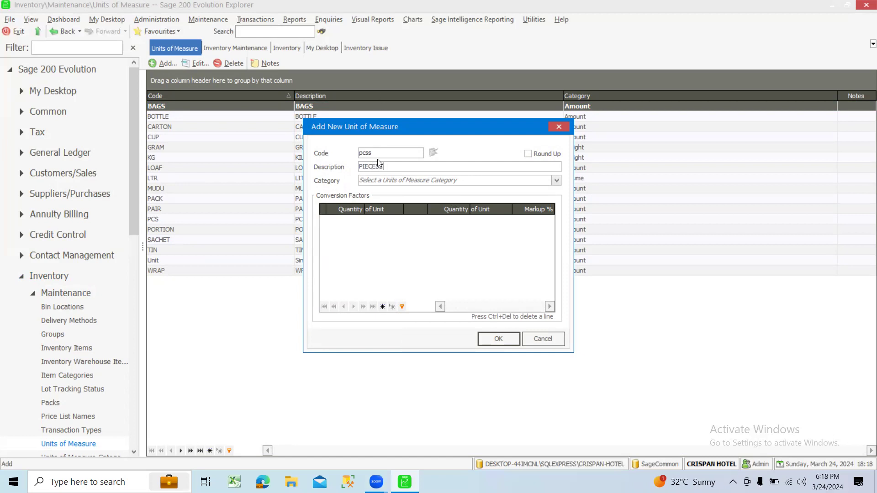
{"action": "key", "text": "BackSpace"}
{"action": "key", "text": "BackSpace"}
{"action": "key", "text": "BackSpace"}
{"action": "key", "text": "BackSpace"}
{"action": "type", "text": "PCSS"}
{"action": "left_click", "coordinate": [556, 181]}
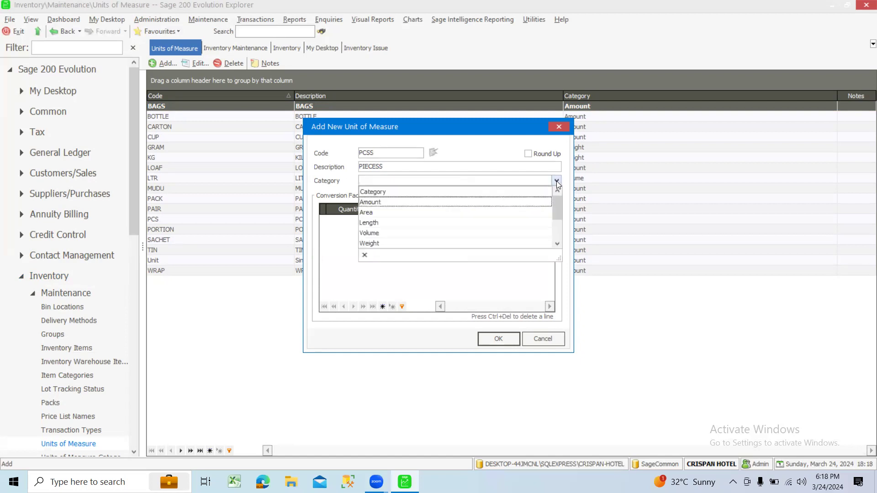
{"action": "left_click", "coordinate": [428, 202]}
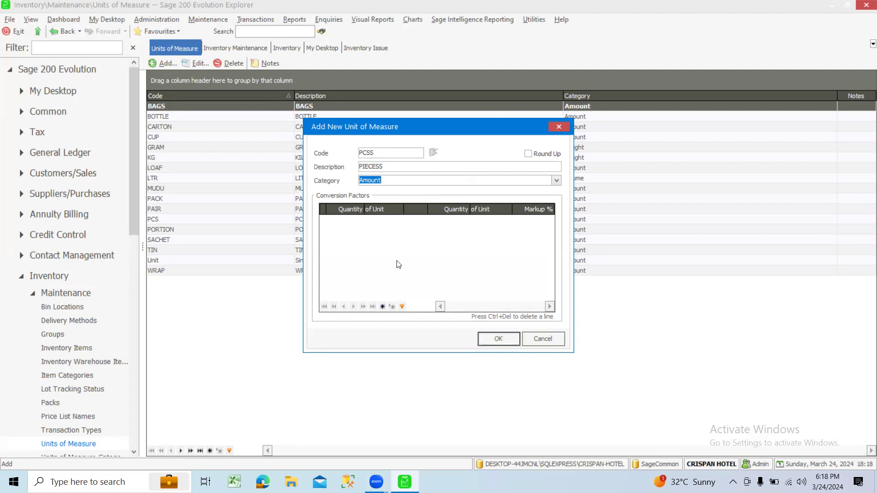
Step: Check the units offered for a conversion factor without choosing one, and save the new unit of measure
{"action": "left_click", "coordinate": [387, 232]}
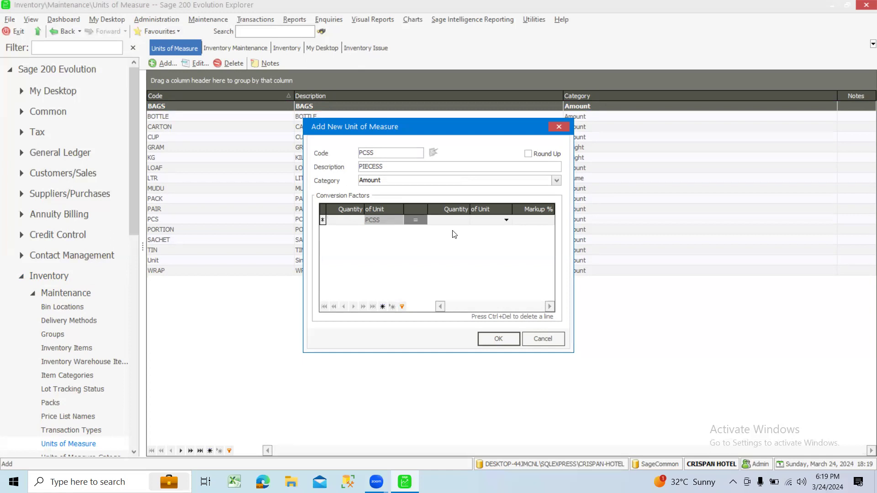
{"action": "left_click", "coordinate": [504, 220]}
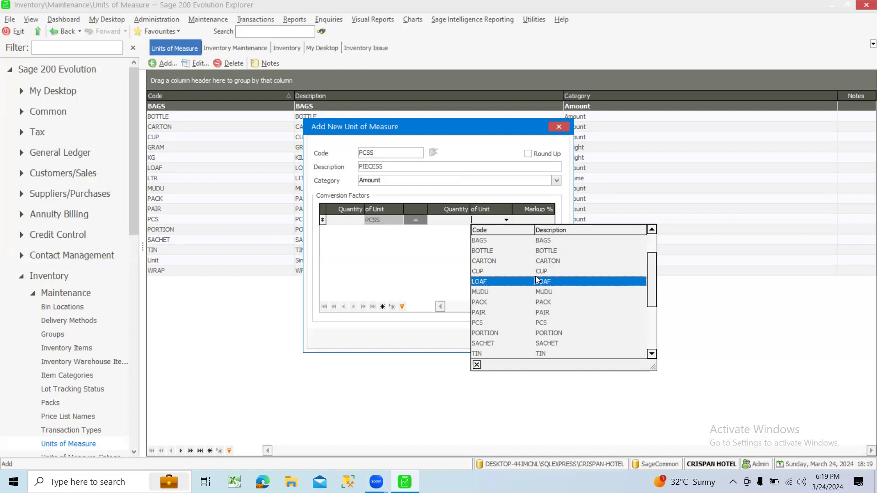
{"action": "left_click", "coordinate": [414, 257]}
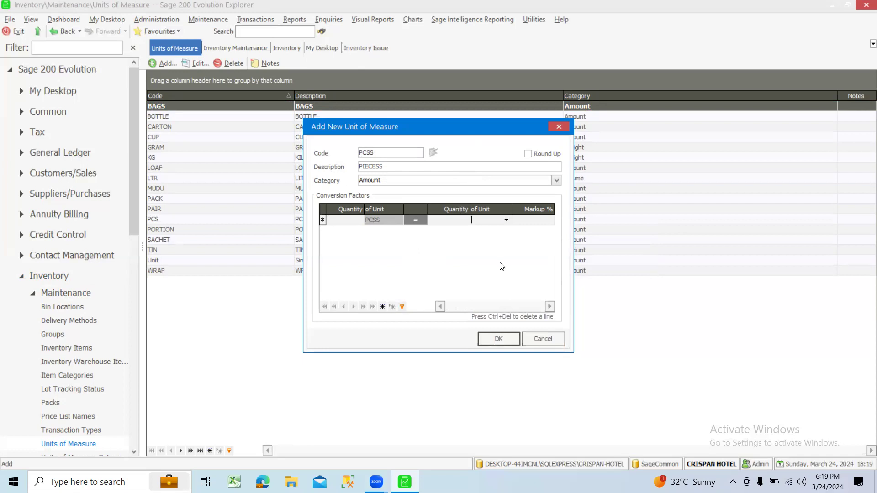
{"action": "left_click", "coordinate": [504, 336]}
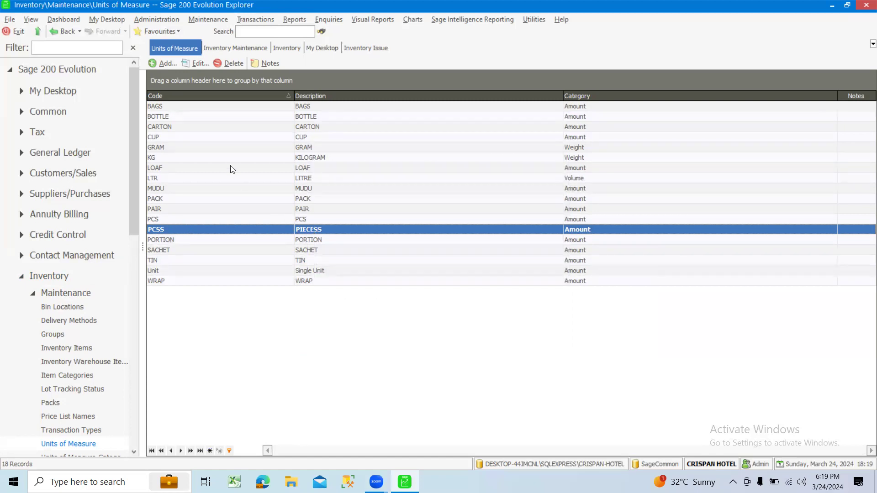
Step: Edit the PCSS unit of measure, correct its description to PIECES and save it
{"action": "left_click", "coordinate": [198, 63]}
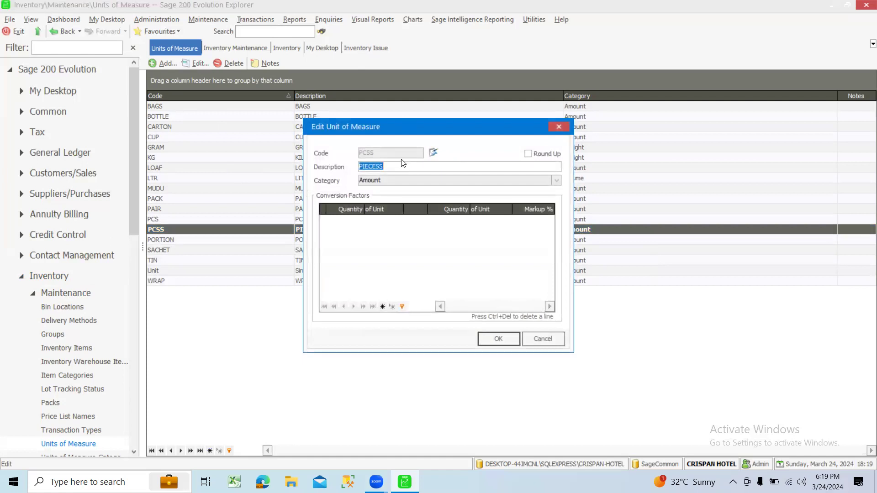
{"action": "left_click", "coordinate": [391, 165]}
{"action": "key", "text": "BackSpace"}
{"action": "left_click", "coordinate": [498, 340]}
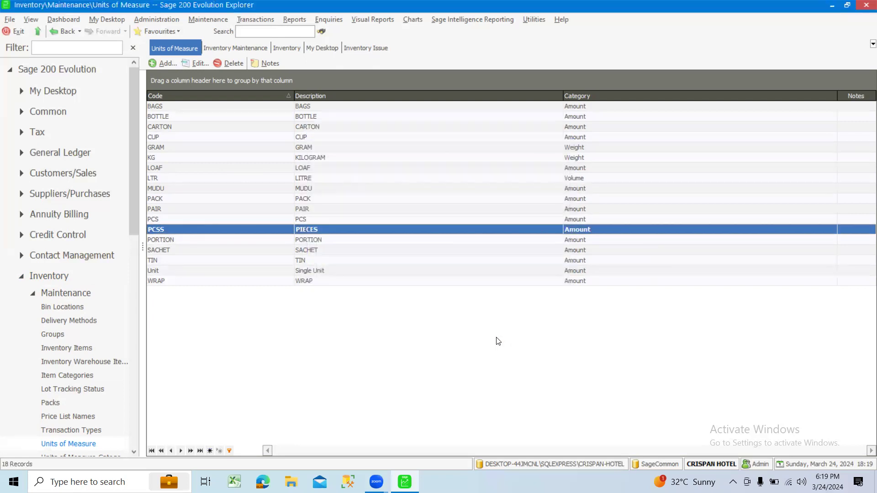
Step: Delete the PCSS unit of measure from the list
{"action": "left_click", "coordinate": [234, 64]}
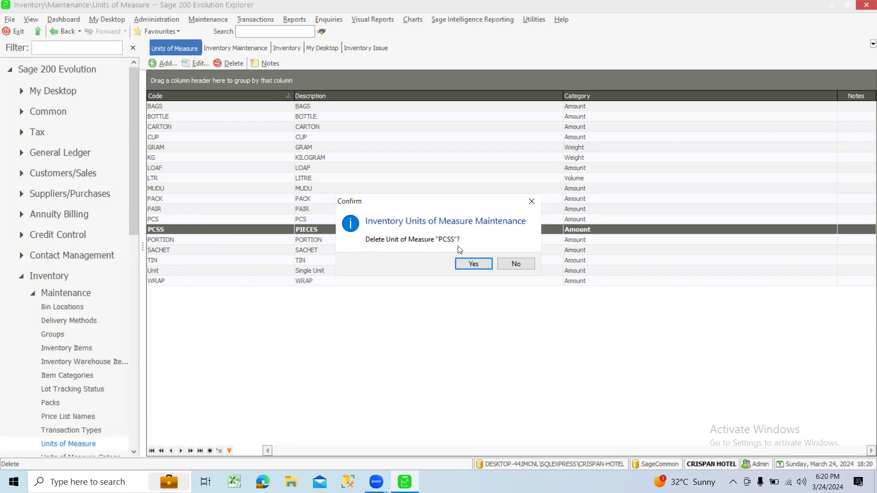
{"action": "left_click", "coordinate": [465, 264]}
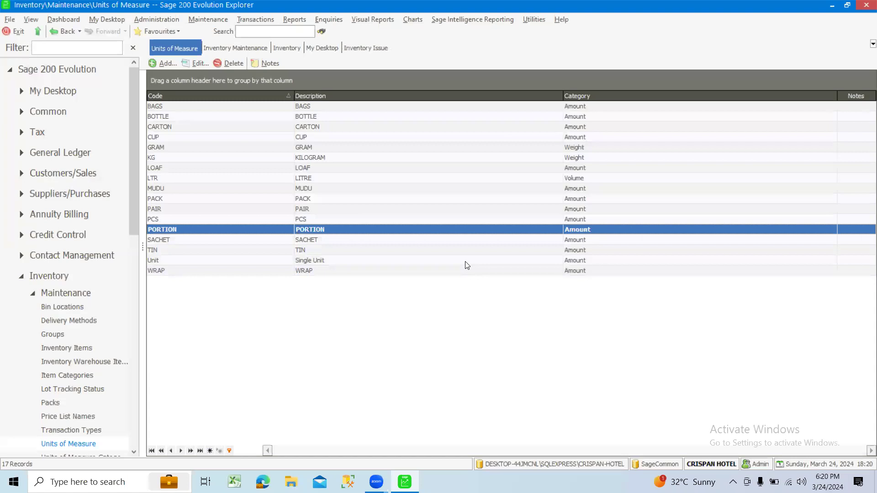
Step: Review the inventory groups list and the inventory warehouse items list
{"action": "left_click", "coordinate": [85, 290]}
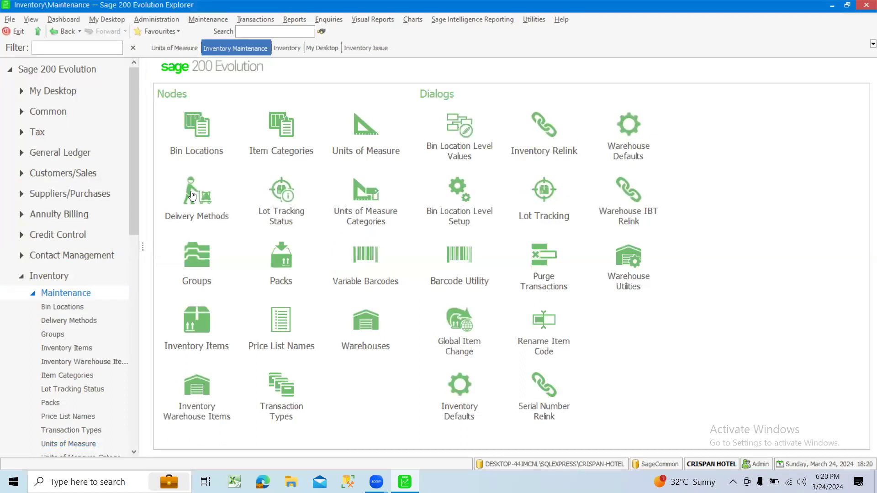
{"action": "left_click", "coordinate": [188, 257]}
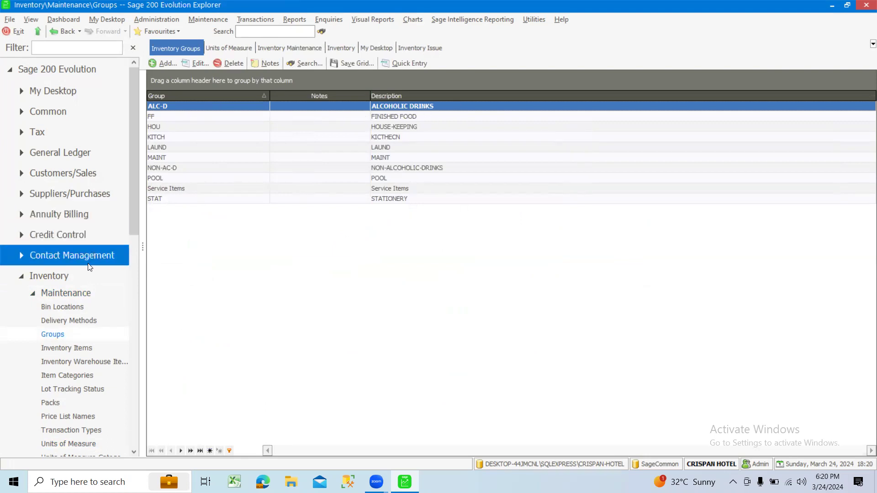
{"action": "left_click", "coordinate": [82, 276]}
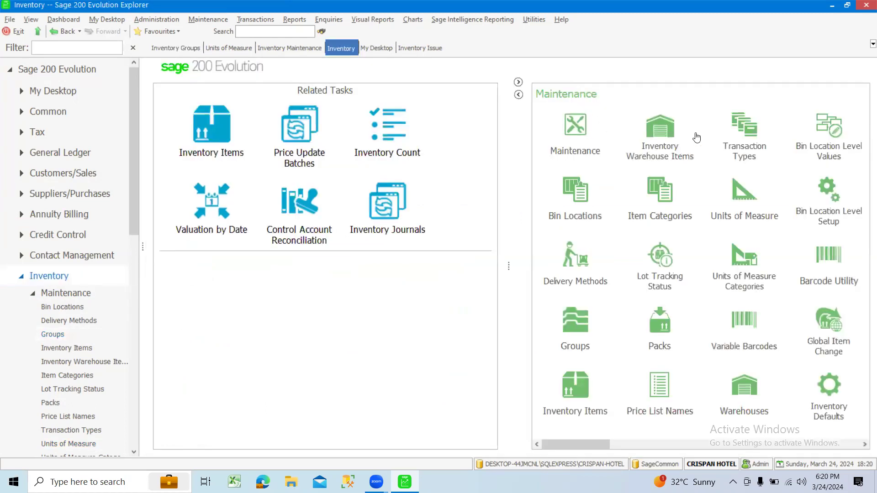
{"action": "left_click", "coordinate": [666, 132]}
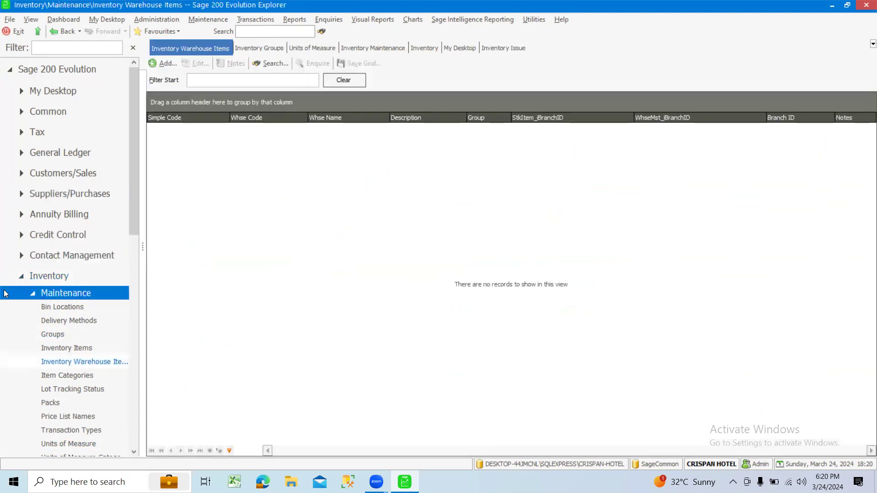
Step: Open the inventory items list and examine the codes, descriptions and group of the alcoholic drinks items
{"action": "left_click", "coordinate": [51, 283]}
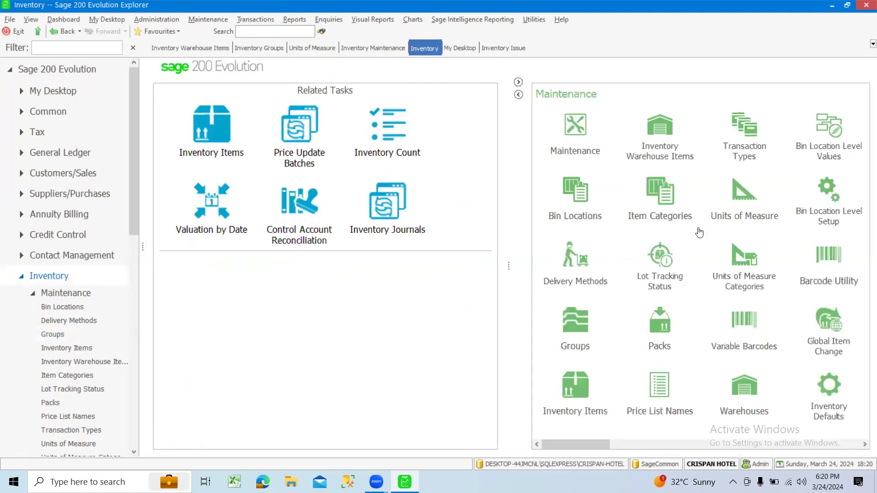
{"action": "left_click", "coordinate": [576, 388]}
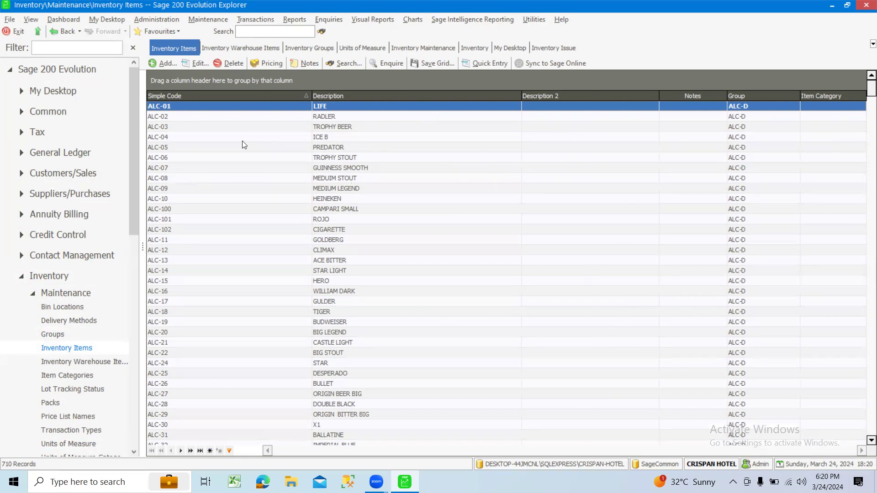
{"action": "scroll", "coordinate": [338, 189], "scroll_direction": "down", "scroll_amount": 6}
{"action": "scroll", "coordinate": [341, 212], "scroll_direction": "down", "scroll_amount": 4}
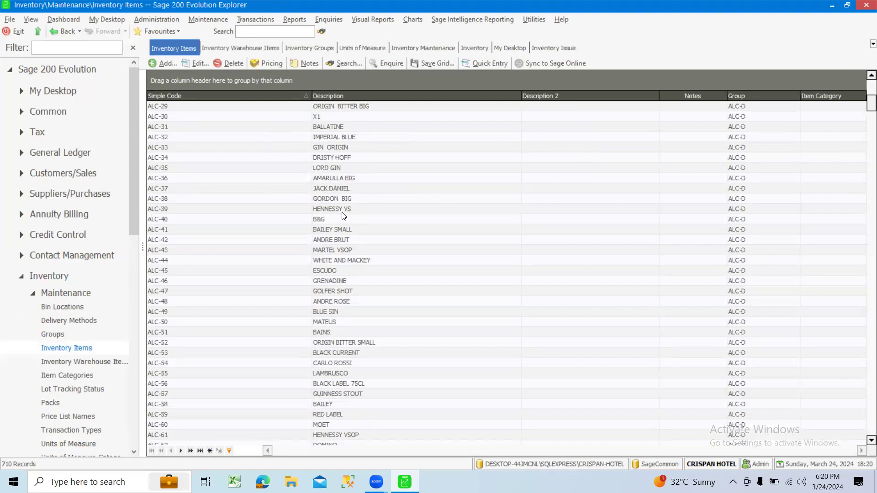
{"action": "scroll", "coordinate": [246, 237], "scroll_direction": "up", "scroll_amount": 9}
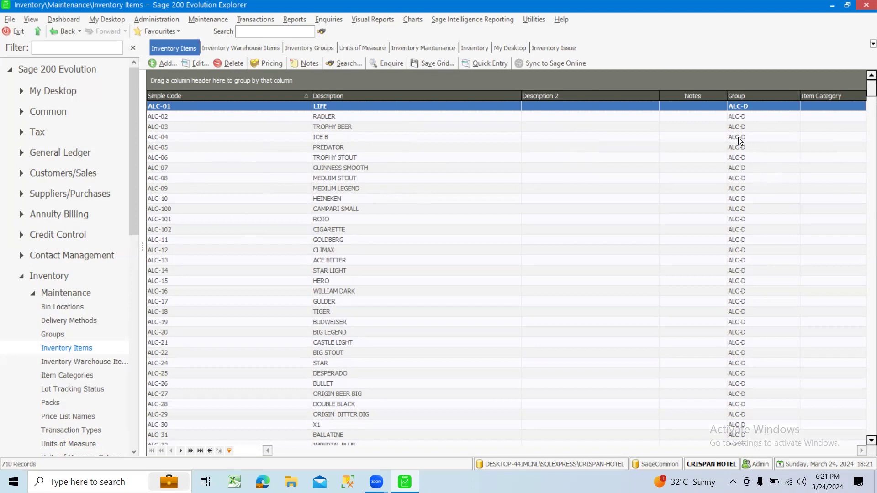
Step: Look through the remaining inventory items across the food, housekeeping, kitchen, maintenance, non-alcoholic drinks and stationery groups
{"action": "scroll", "coordinate": [738, 137], "scroll_direction": "down", "scroll_amount": 20}
{"action": "scroll", "coordinate": [752, 236], "scroll_direction": "down", "scroll_amount": 13}
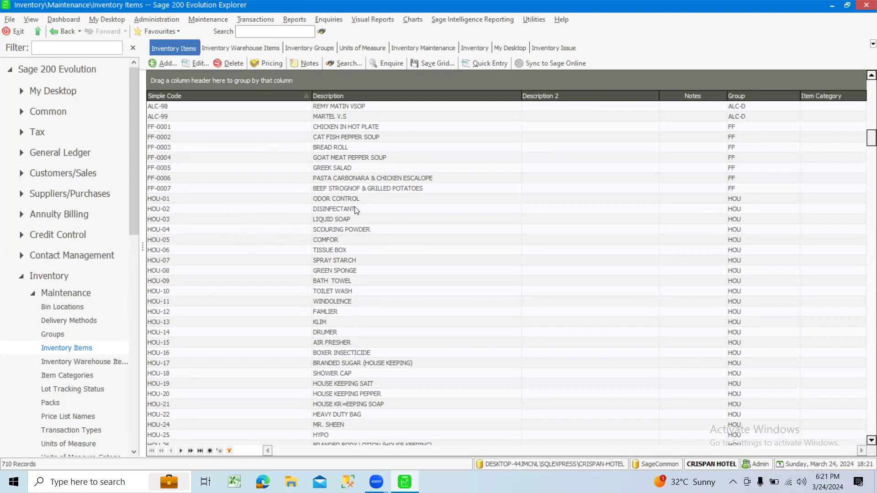
{"action": "scroll", "coordinate": [353, 220], "scroll_direction": "down", "scroll_amount": 20}
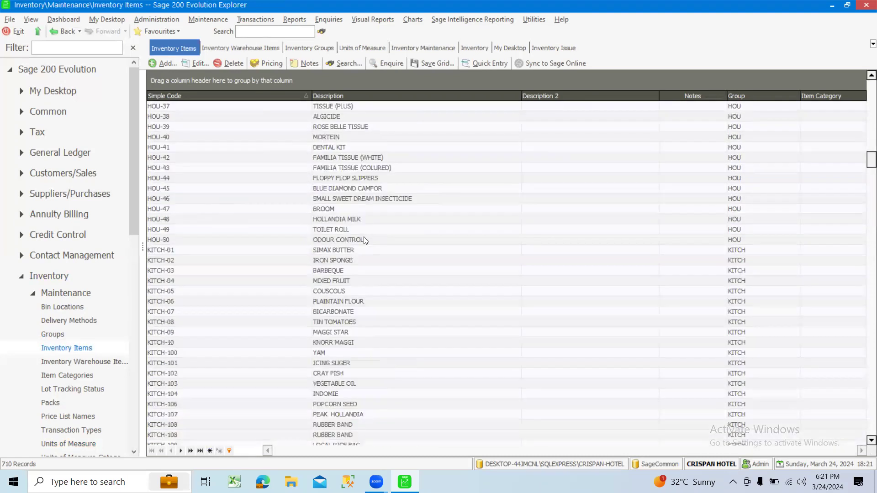
{"action": "scroll", "coordinate": [365, 240], "scroll_direction": "down", "scroll_amount": 2}
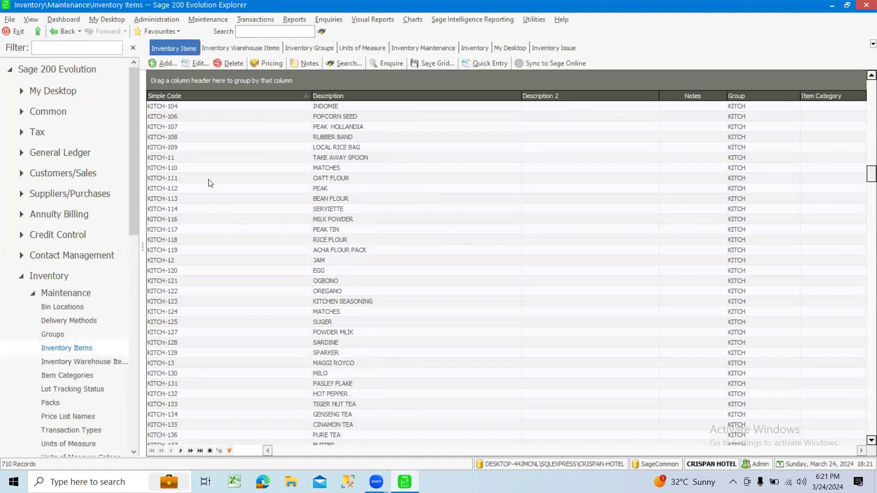
{"action": "scroll", "coordinate": [384, 248], "scroll_direction": "down", "scroll_amount": 11}
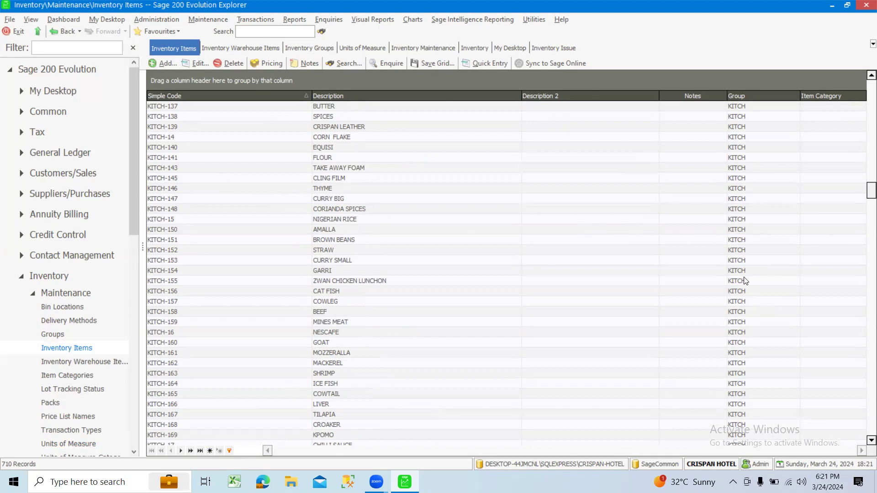
{"action": "scroll", "coordinate": [393, 283], "scroll_direction": "down", "scroll_amount": 10}
{"action": "scroll", "coordinate": [406, 319], "scroll_direction": "down", "scroll_amount": 18}
{"action": "scroll", "coordinate": [403, 310], "scroll_direction": "down", "scroll_amount": 10}
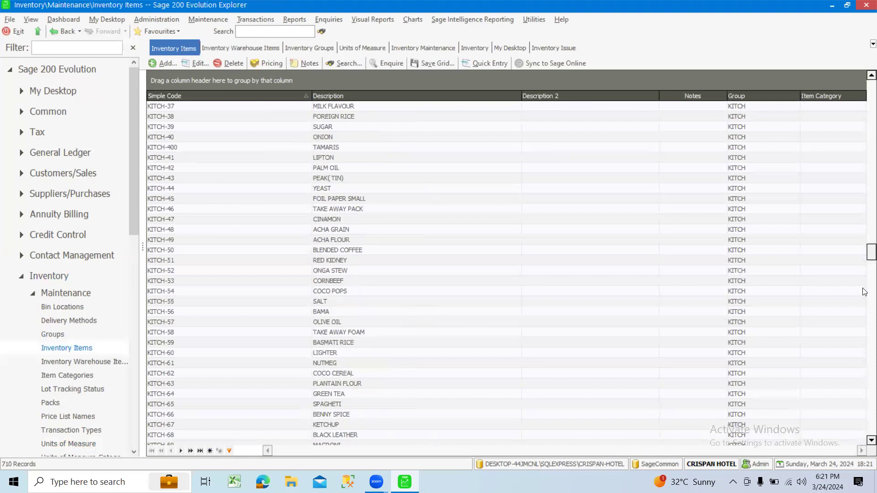
{"action": "left_click_drag", "start_coordinate": [864, 257], "coordinate": [865, 455]}
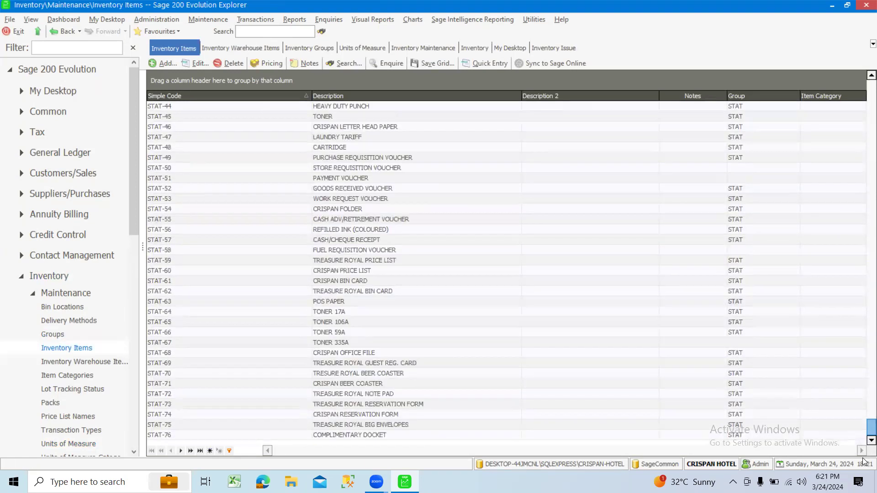
{"action": "scroll", "coordinate": [459, 307], "scroll_direction": "up", "scroll_amount": 20}
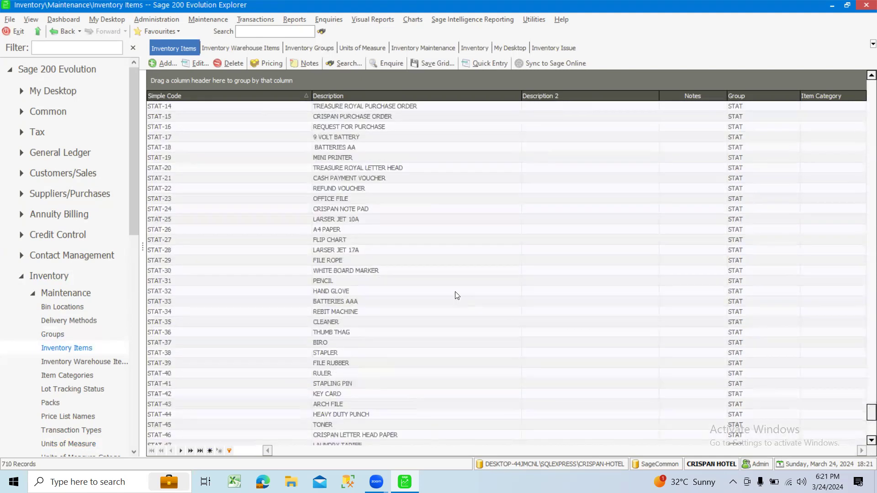
{"action": "scroll", "coordinate": [450, 299], "scroll_direction": "up", "scroll_amount": 14}
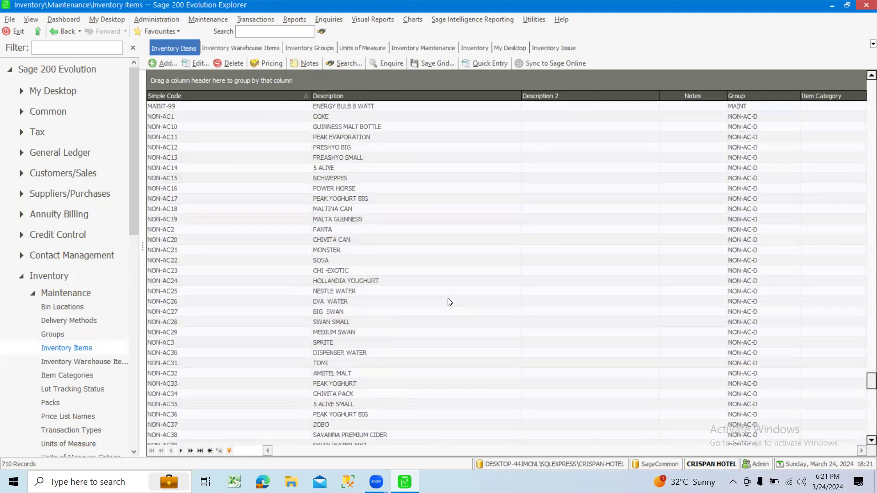
{"action": "scroll", "coordinate": [450, 301], "scroll_direction": "up", "scroll_amount": 20}
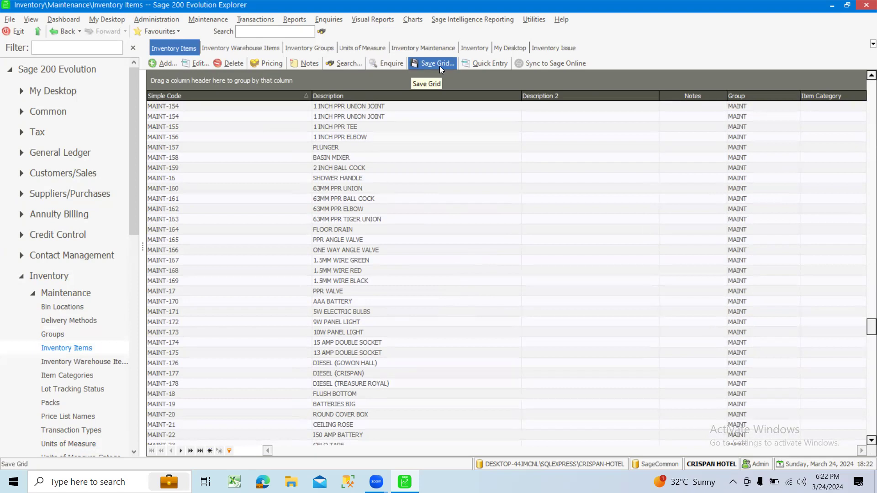
Step: Search the inventory items for TUMERIC, and cancel the search to restore the full list
{"action": "left_click", "coordinate": [342, 64]}
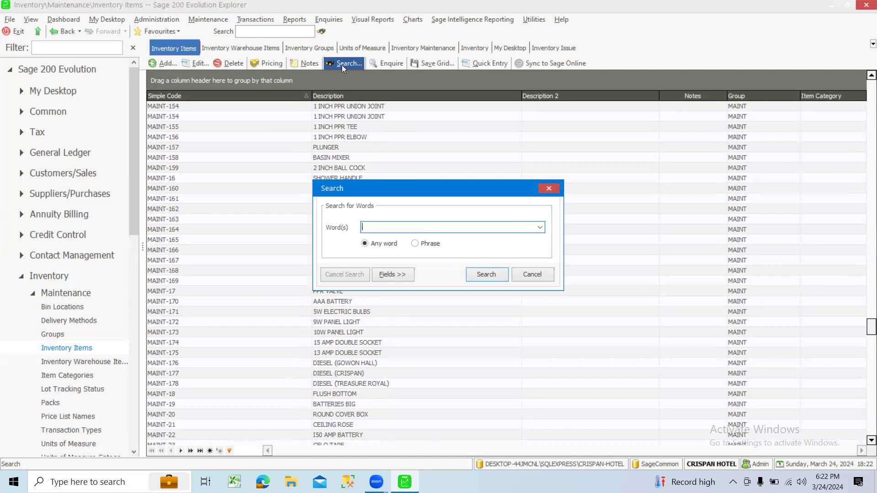
{"action": "type", "text": "TUMERIC"}
{"action": "left_click", "coordinate": [474, 274]}
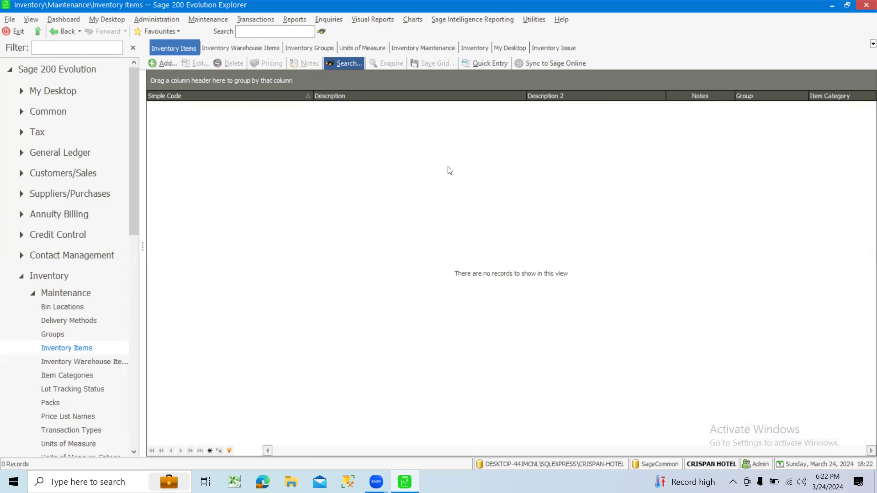
{"action": "left_click", "coordinate": [343, 63]}
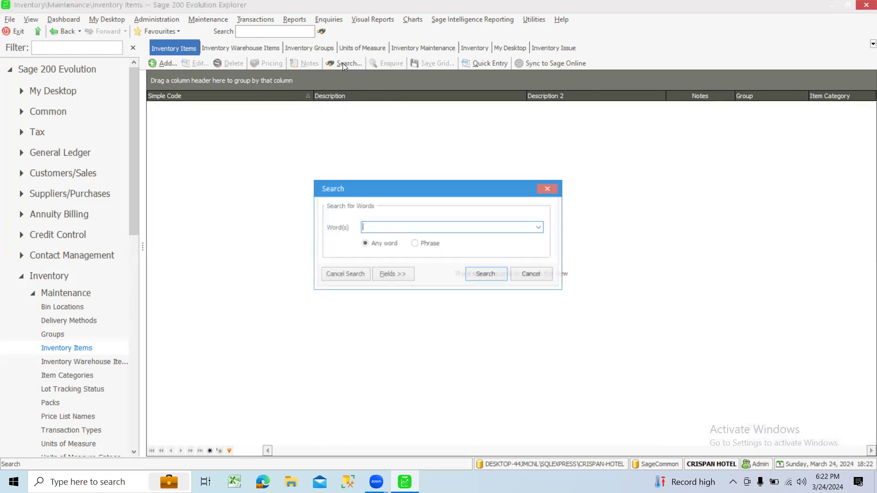
{"action": "left_click", "coordinate": [354, 276]}
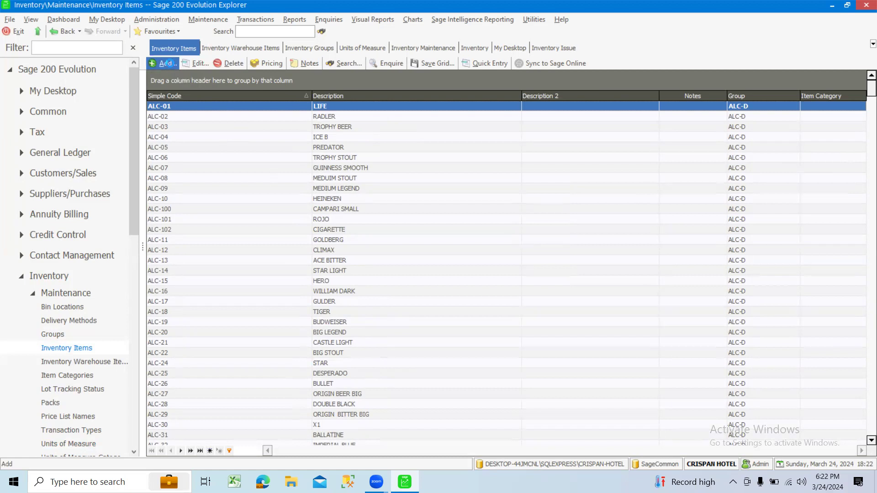
Step: Look through the kitchen items for the highest KITCH code in use and select the QUAKER OAT item
{"action": "left_click", "coordinate": [170, 63]}
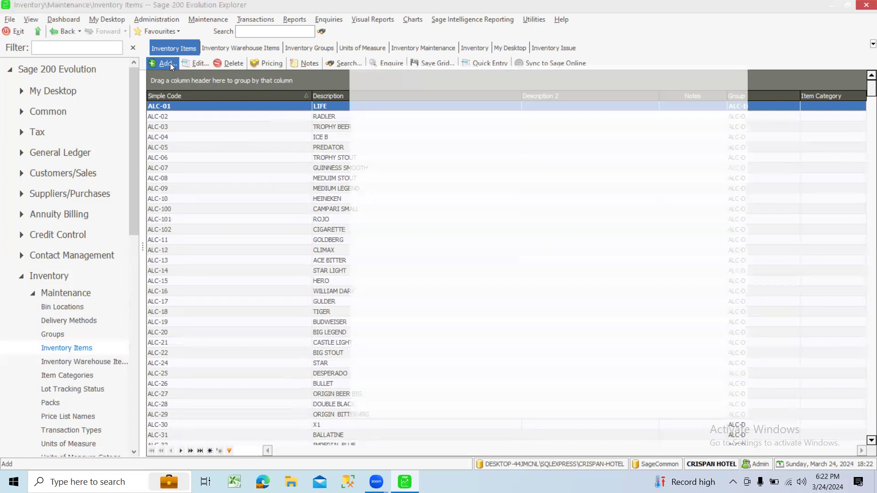
{"action": "left_click", "coordinate": [730, 73]}
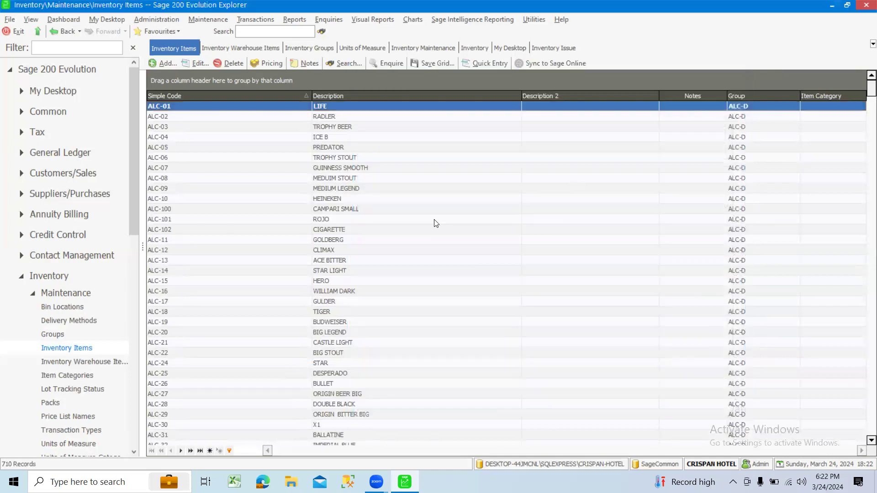
{"action": "scroll", "coordinate": [432, 236], "scroll_direction": "down", "scroll_amount": 12}
{"action": "left_click_drag", "start_coordinate": [868, 108], "coordinate": [862, 256]}
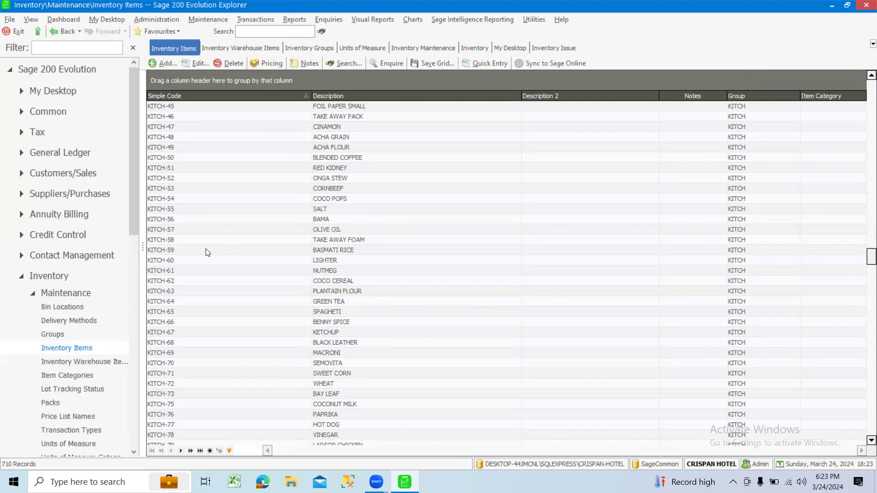
{"action": "scroll", "coordinate": [209, 249], "scroll_direction": "down", "scroll_amount": 15}
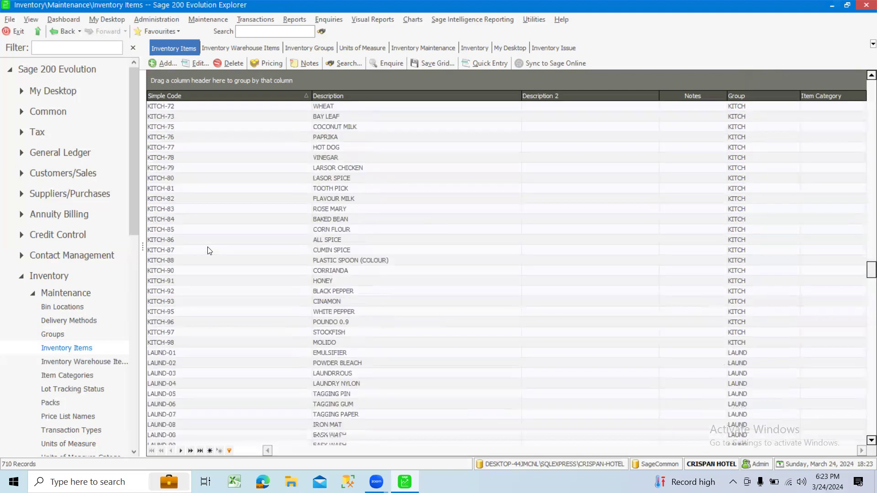
{"action": "scroll", "coordinate": [209, 250], "scroll_direction": "down", "scroll_amount": 6}
{"action": "scroll", "coordinate": [209, 250], "scroll_direction": "up", "scroll_amount": 16}
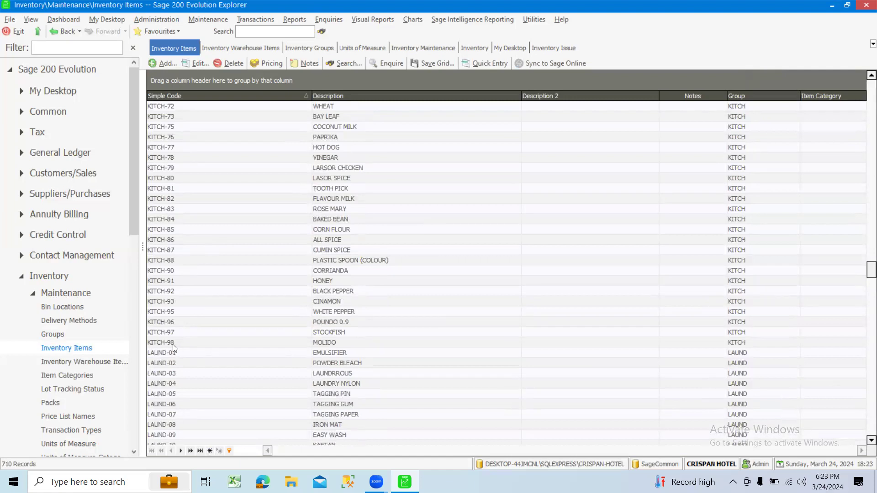
{"action": "left_click", "coordinate": [175, 346]}
{"action": "scroll", "coordinate": [203, 261], "scroll_direction": "up", "scroll_amount": 20}
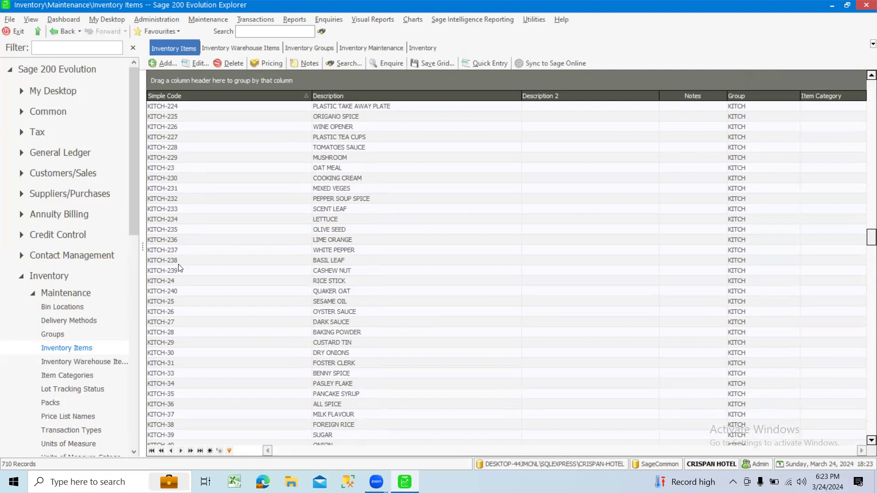
{"action": "left_click", "coordinate": [178, 288]}
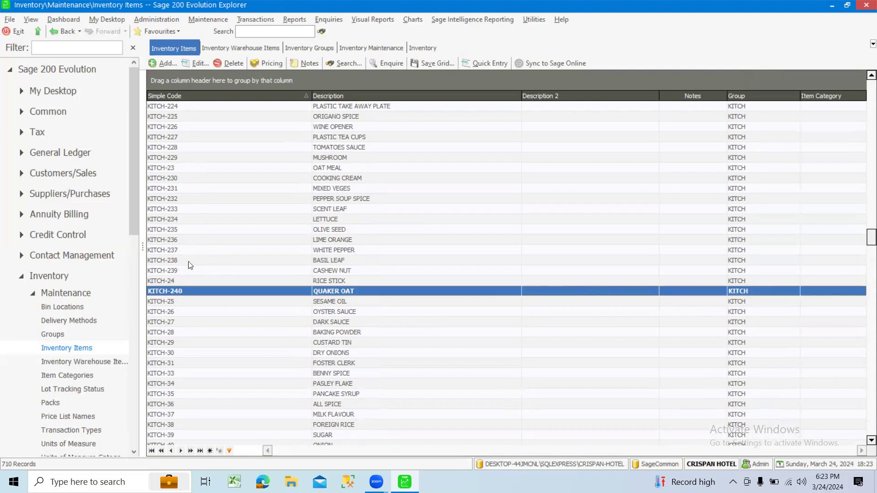
{"action": "scroll", "coordinate": [189, 265], "scroll_direction": "down", "scroll_amount": 3}
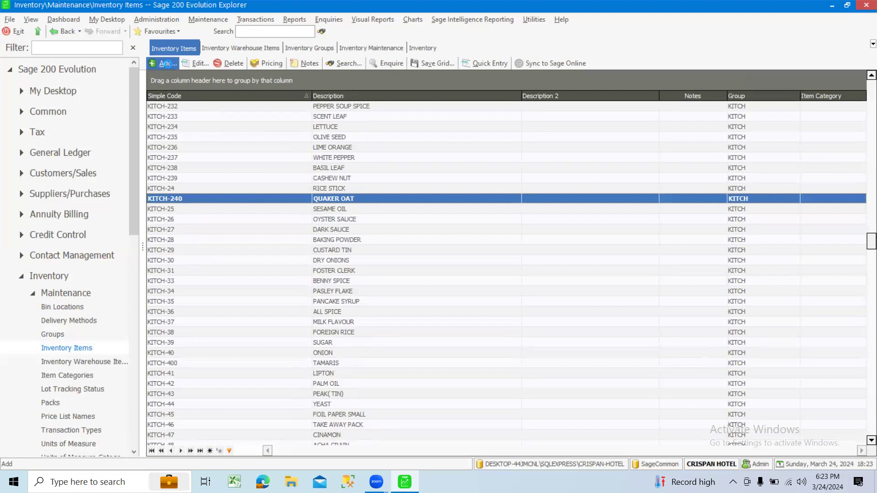
Step: Start a new inventory item with simple code KITCH-241 and first description TUMERIC
{"action": "left_click", "coordinate": [168, 64]}
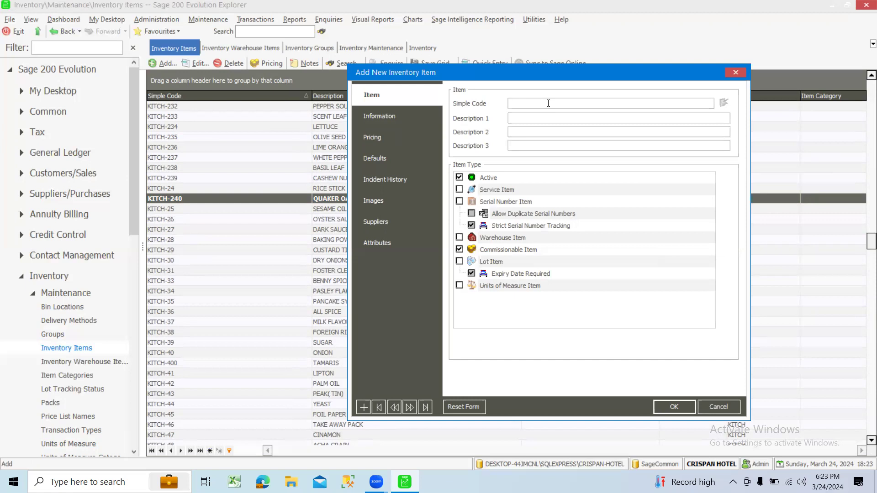
{"action": "type", "text": "KITCH-241"}
{"action": "left_click", "coordinate": [529, 118]}
{"action": "left_click_drag", "start_coordinate": [540, 118], "coordinate": [452, 116]}
{"action": "type", "text": "TUMERIC"}
Step: Keep the new item active and mark it as a warehouse item and a units of measure item
{"action": "left_click", "coordinate": [460, 178]}
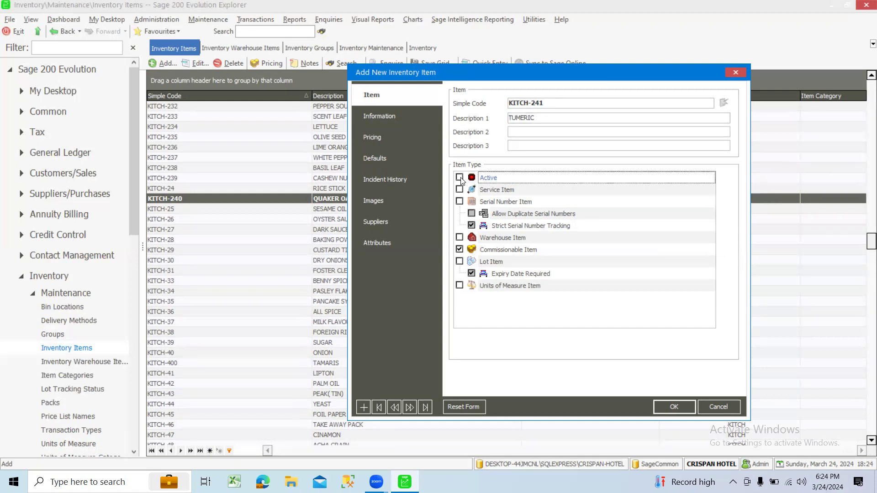
{"action": "left_click", "coordinate": [460, 178]}
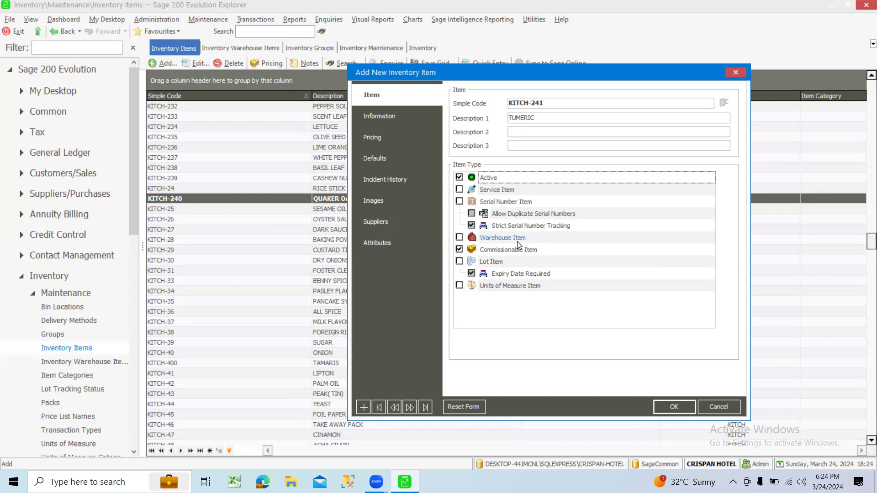
{"action": "left_click", "coordinate": [459, 238]}
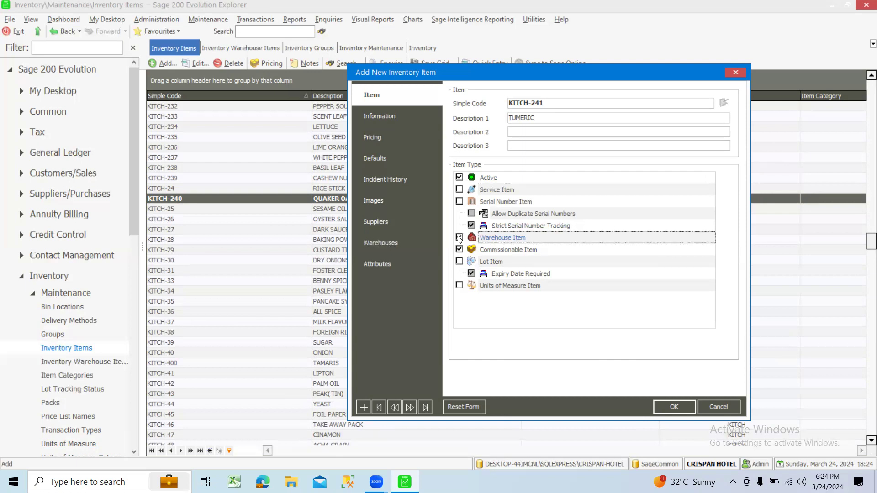
{"action": "left_click", "coordinate": [459, 285]}
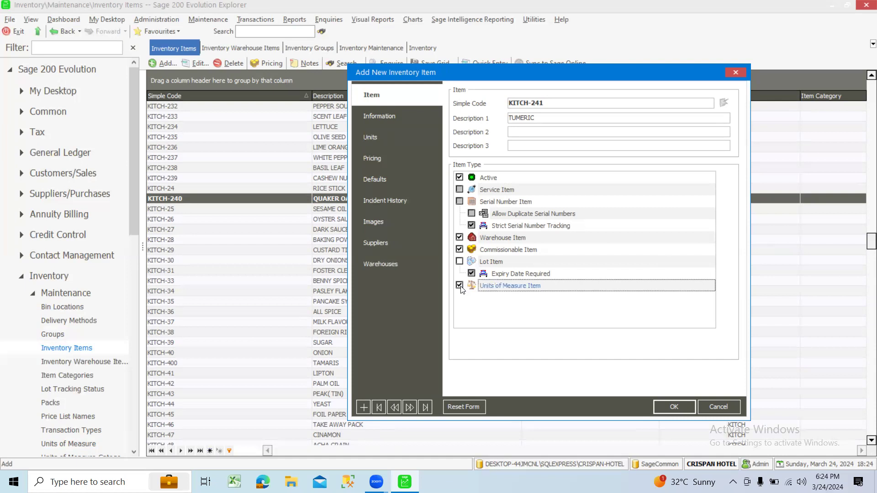
Step: Assign the new TUMERIC item to the KITCH inventory group
{"action": "left_click", "coordinate": [394, 117]}
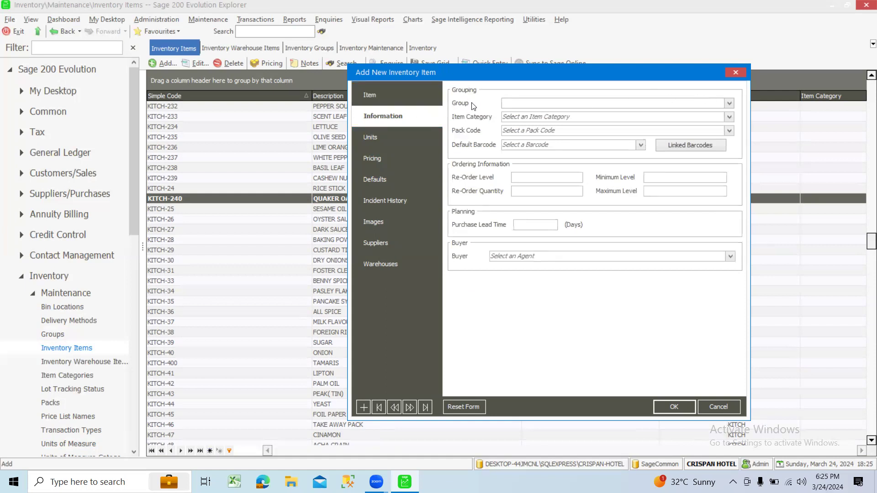
{"action": "left_click", "coordinate": [729, 104]}
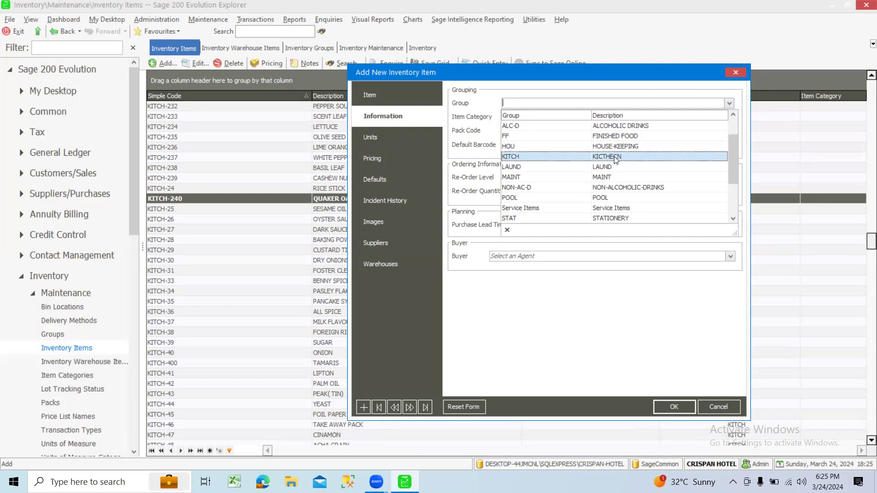
{"action": "left_click", "coordinate": [613, 156]}
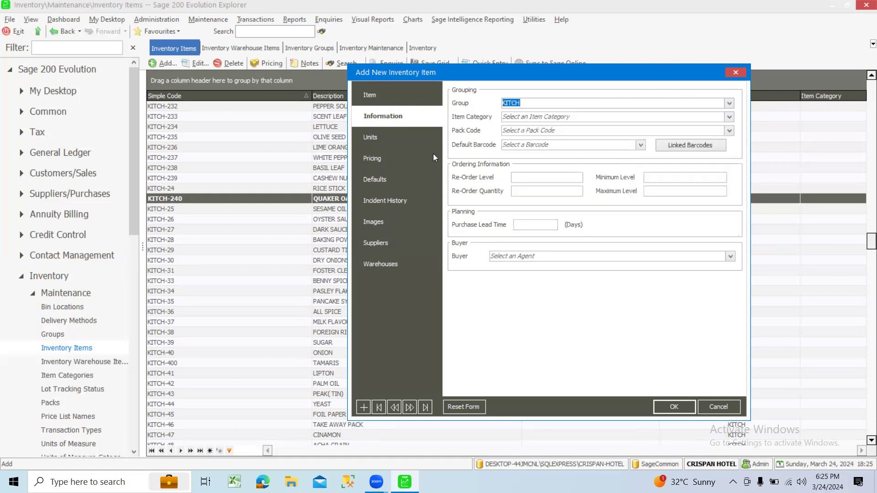
Step: Set the new item's stocking unit to KG and save the item
{"action": "left_click", "coordinate": [410, 140]}
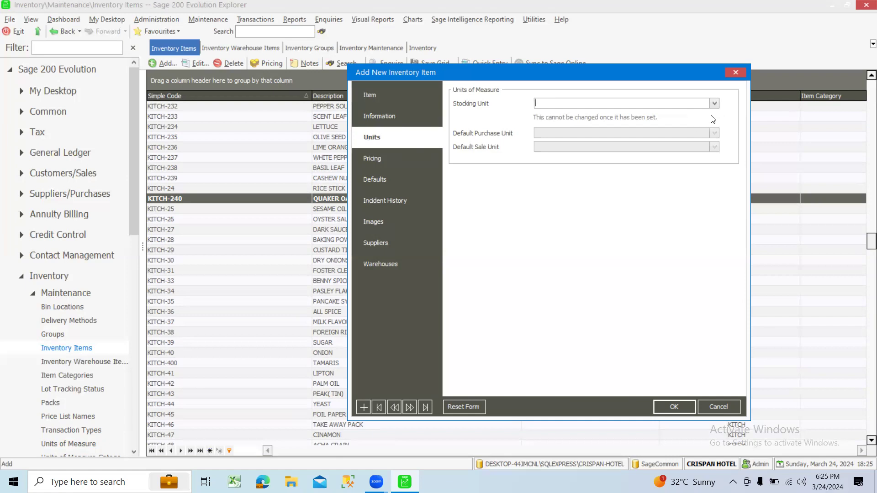
{"action": "left_click", "coordinate": [714, 104]}
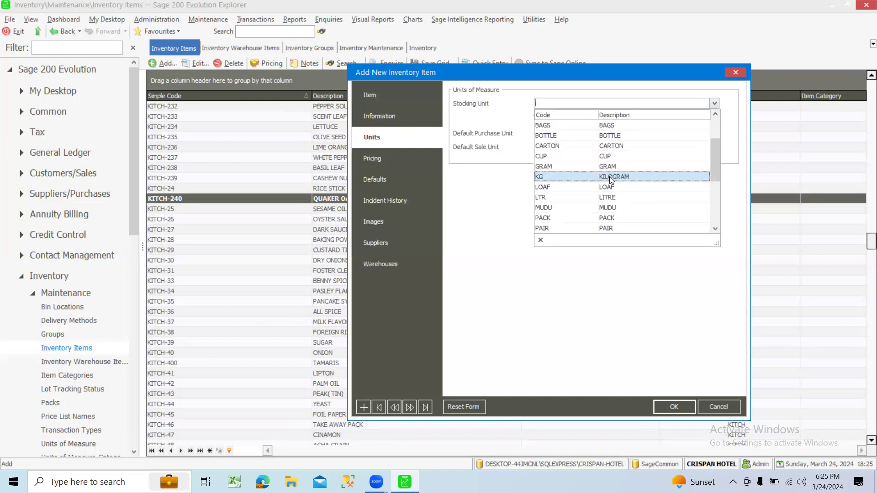
{"action": "scroll", "coordinate": [619, 173], "scroll_direction": "down", "scroll_amount": 6}
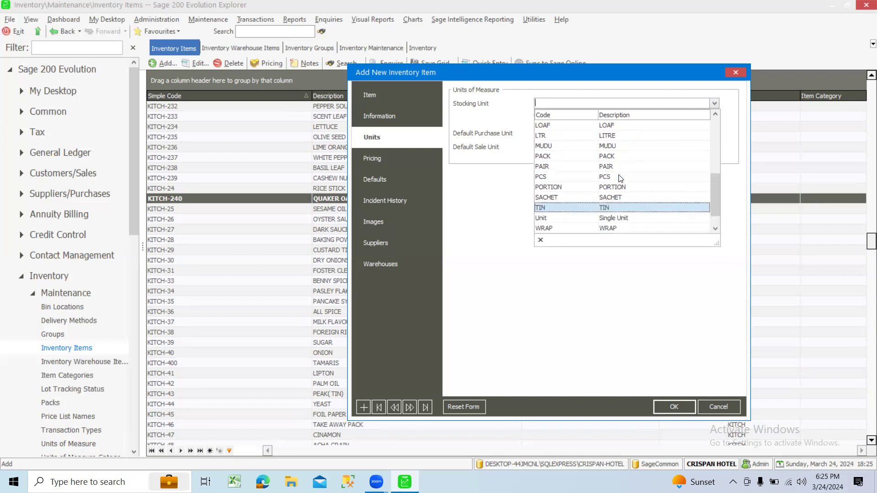
{"action": "scroll", "coordinate": [621, 171], "scroll_direction": "up", "scroll_amount": 4}
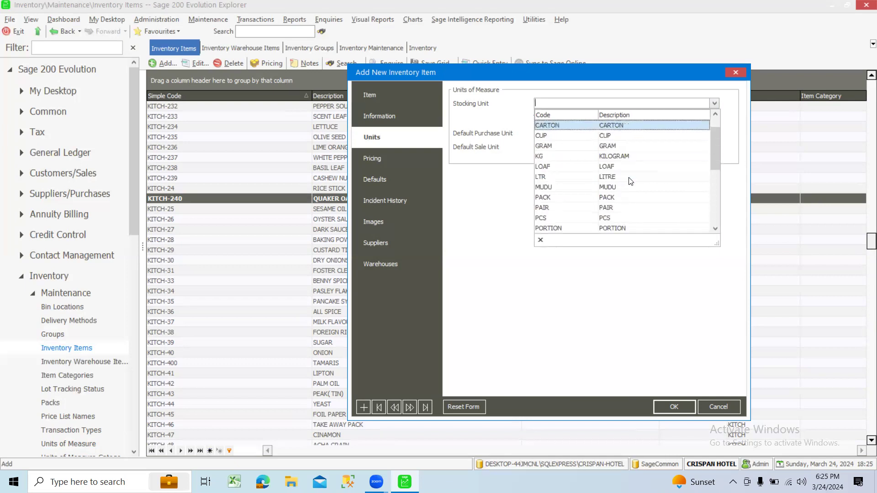
{"action": "left_click", "coordinate": [619, 156]}
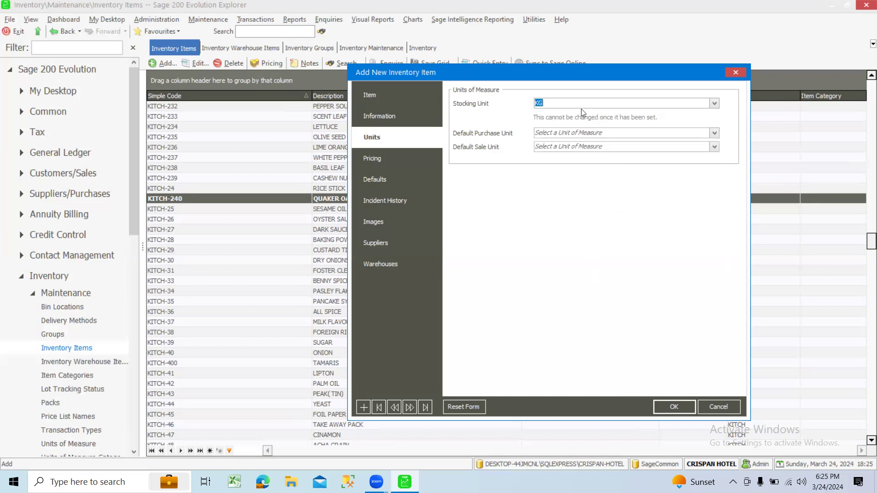
{"action": "left_click", "coordinate": [674, 409]}
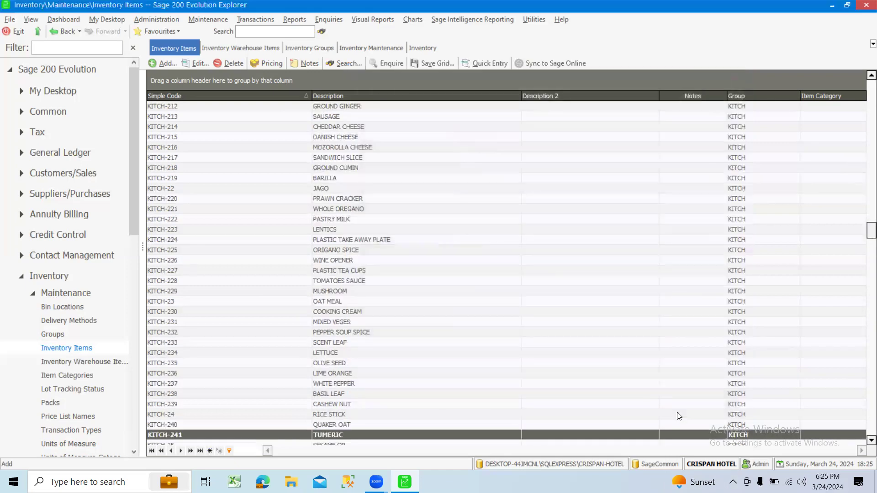
Step: Change the first description of inventory item KITCH-241 to GARLIC and save it
{"action": "scroll", "coordinate": [650, 414], "scroll_direction": "down", "scroll_amount": 2}
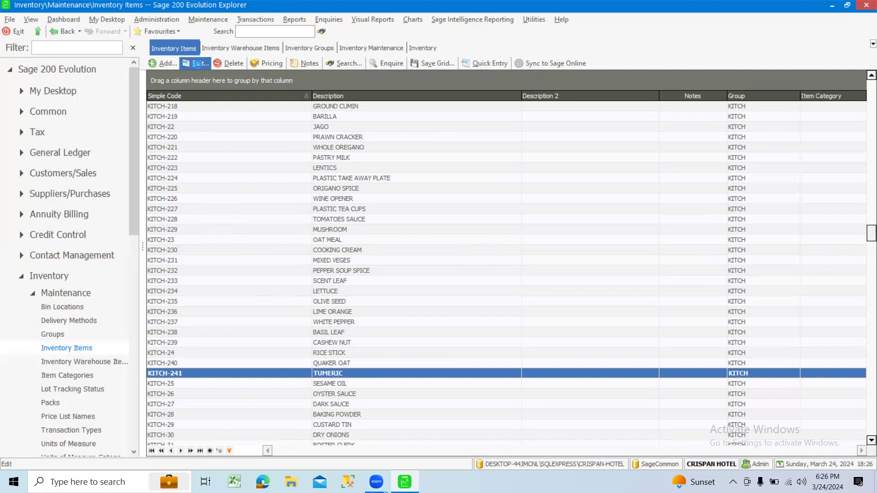
{"action": "left_click", "coordinate": [197, 65]}
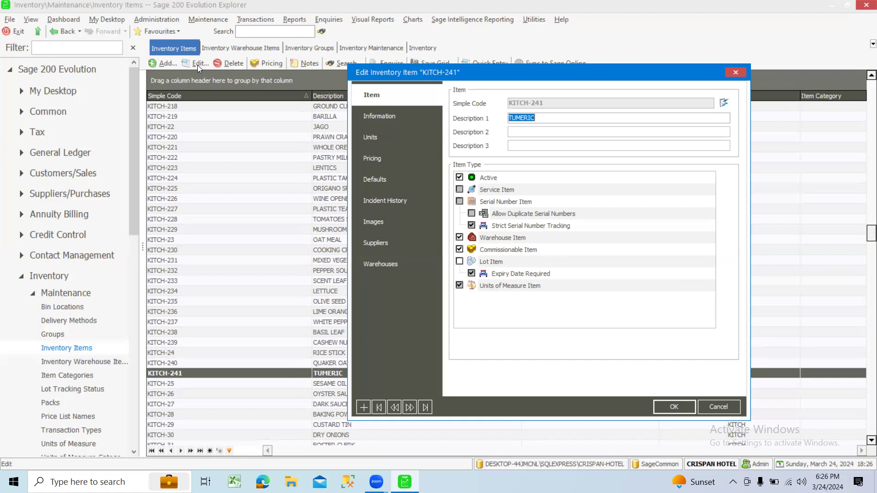
{"action": "type", "text": "GARLIC"}
{"action": "left_click", "coordinate": [684, 406]}
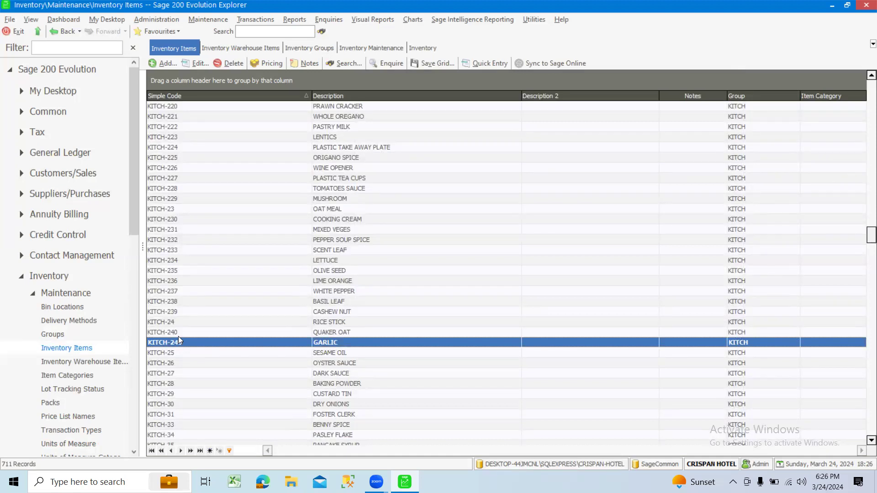
Step: Search the inventory items for GARLIC, and cancel the search to restore the full list
{"action": "left_click", "coordinate": [347, 65]}
{"action": "type", "text": "GAR"}
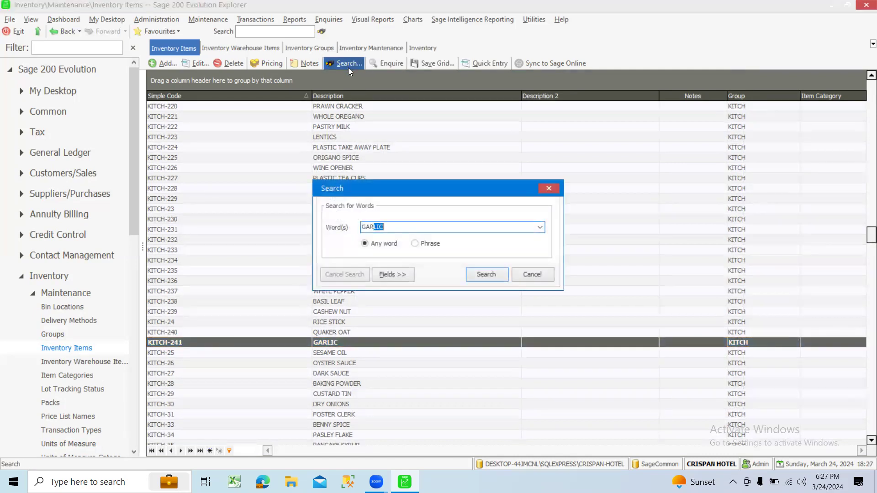
{"action": "type", "text": "LIC"}
{"action": "key", "text": "Return"}
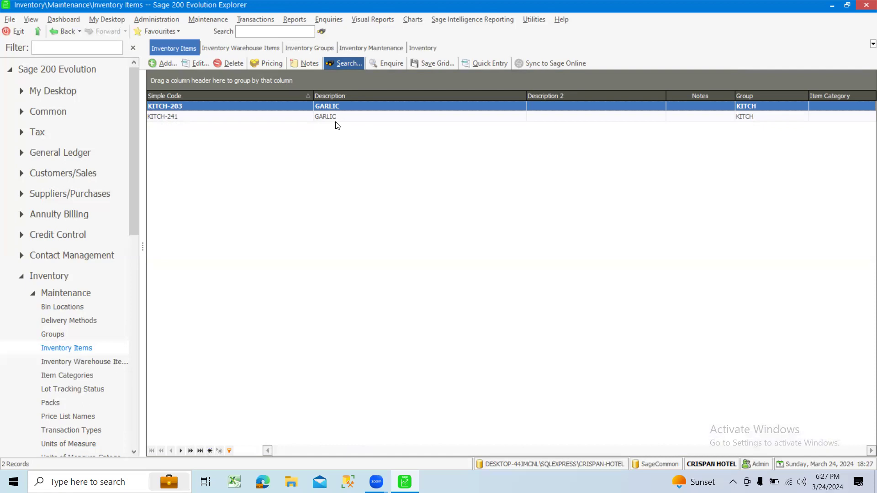
{"action": "left_click", "coordinate": [349, 64]}
{"action": "left_click", "coordinate": [349, 273]}
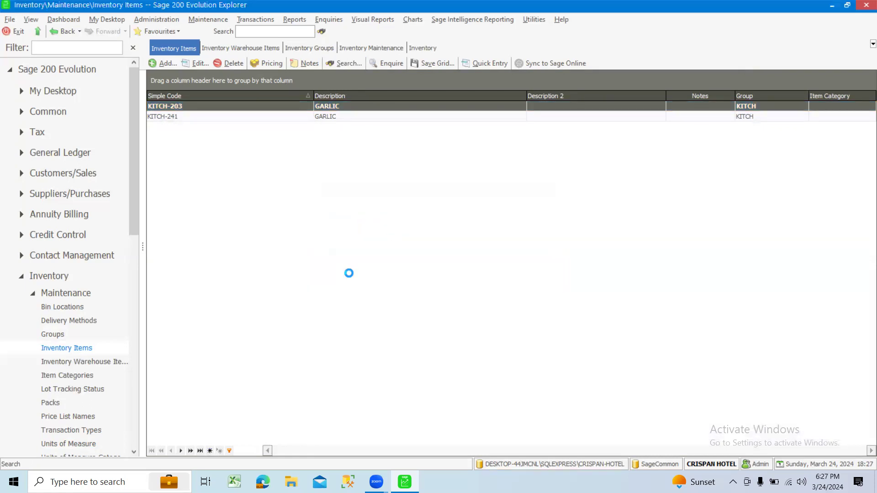
Step: Find the duplicate GARLIC item with code KITCH-241 in the kitchen items and delete it
{"action": "scroll", "coordinate": [349, 243], "scroll_direction": "down", "scroll_amount": 4}
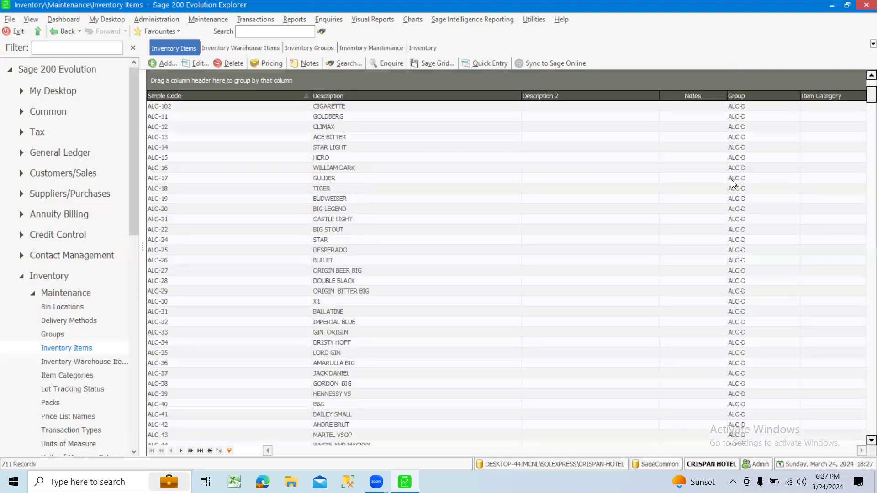
{"action": "left_click_drag", "start_coordinate": [864, 91], "coordinate": [864, 232]}
{"action": "left_click_drag", "start_coordinate": [863, 262], "coordinate": [862, 299]}
{"action": "scroll", "coordinate": [481, 233], "scroll_direction": "up", "scroll_amount": 8}
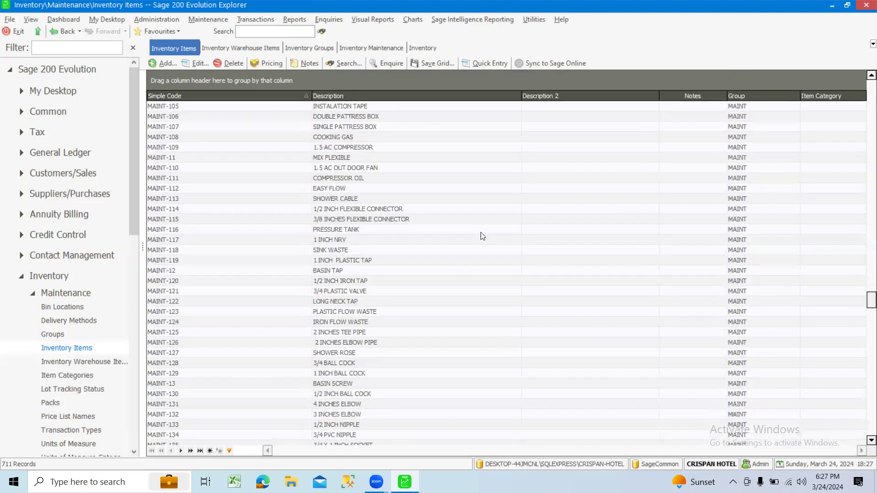
{"action": "scroll", "coordinate": [482, 229], "scroll_direction": "up", "scroll_amount": 20}
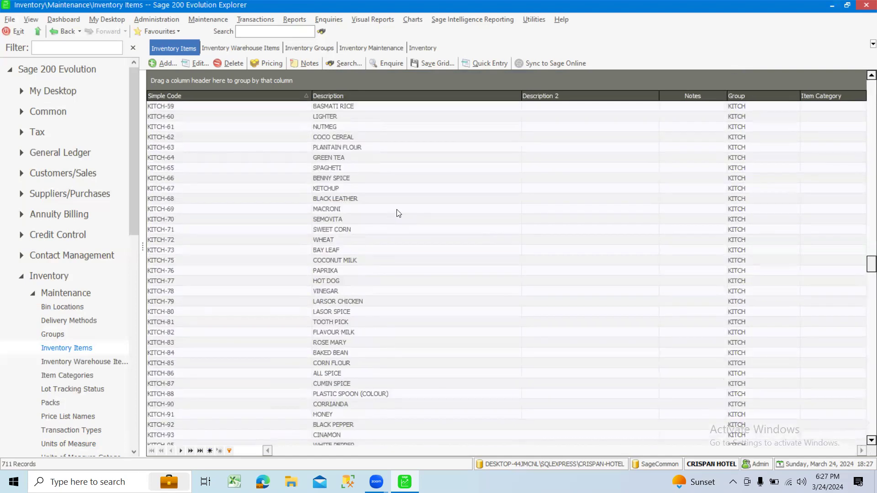
{"action": "scroll", "coordinate": [404, 206], "scroll_direction": "up", "scroll_amount": 15}
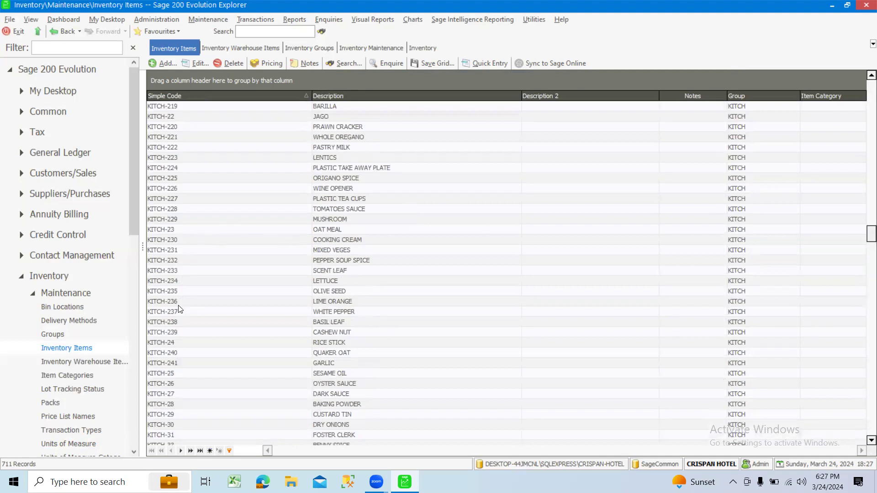
{"action": "left_click", "coordinate": [176, 364]}
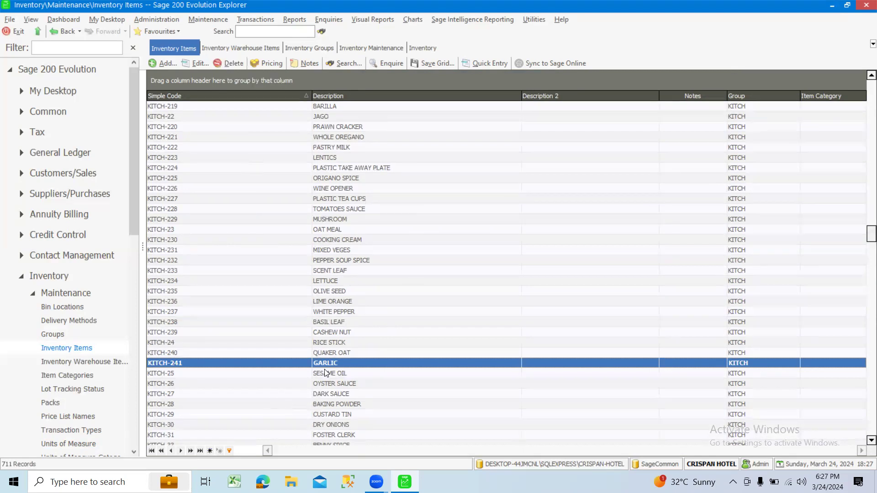
{"action": "left_click", "coordinate": [231, 64]}
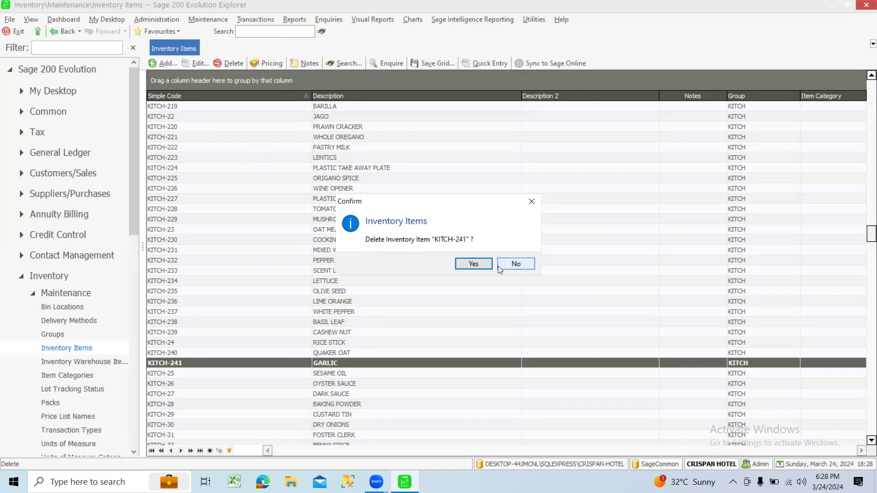
{"action": "left_click", "coordinate": [475, 265]}
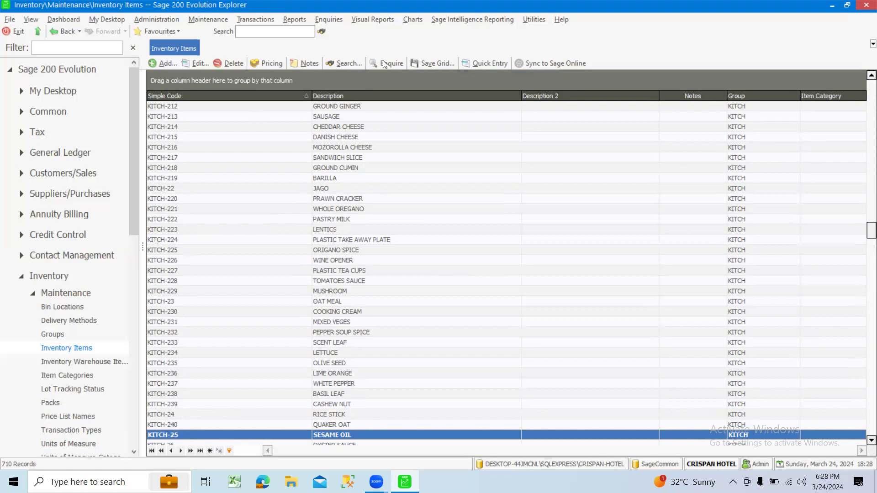
Step: Leave the inventory items list and open the inventory journal batches
{"action": "scroll", "coordinate": [382, 184], "scroll_direction": "up", "scroll_amount": 13}
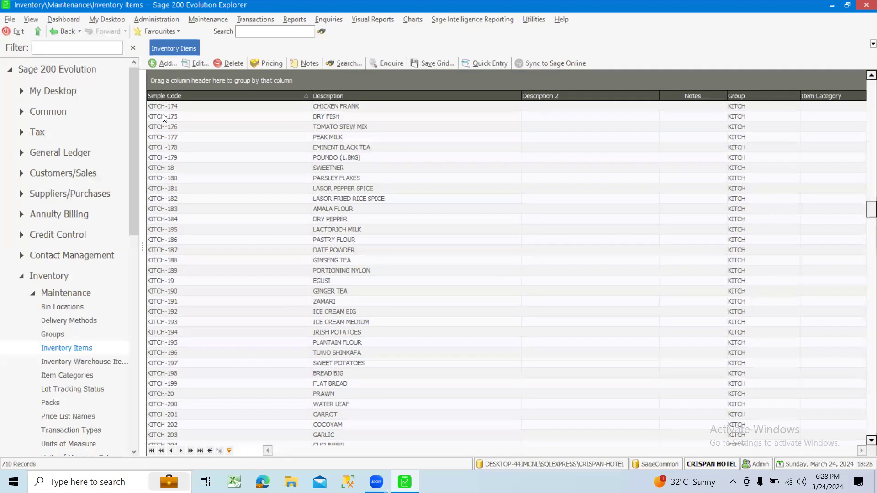
{"action": "left_click", "coordinate": [68, 281]}
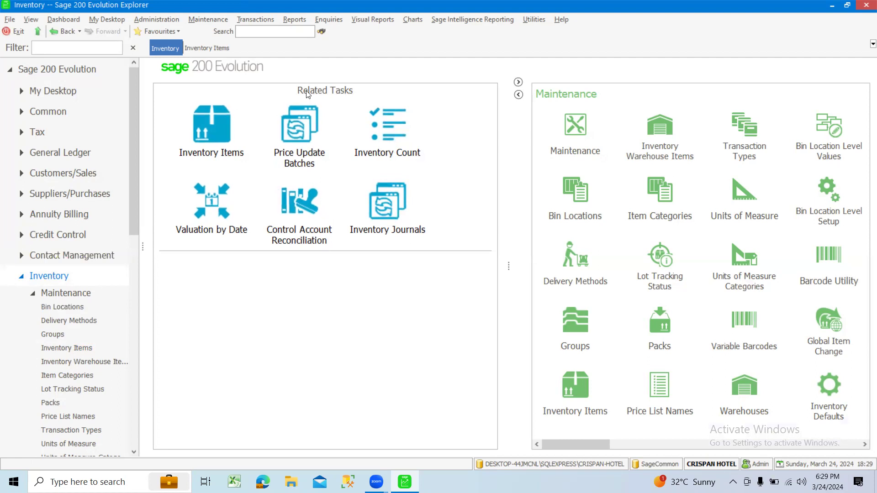
{"action": "left_click", "coordinate": [388, 212]}
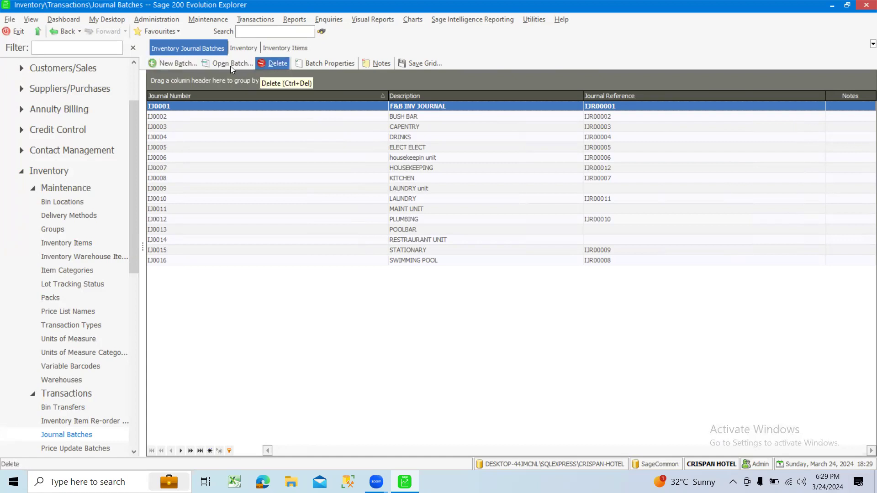
Step: Create a journal batch described INVENTORY ADJUSTMENT, with Clear Batch After Post and Allow Duplicate References enabled
{"action": "left_click", "coordinate": [176, 60]}
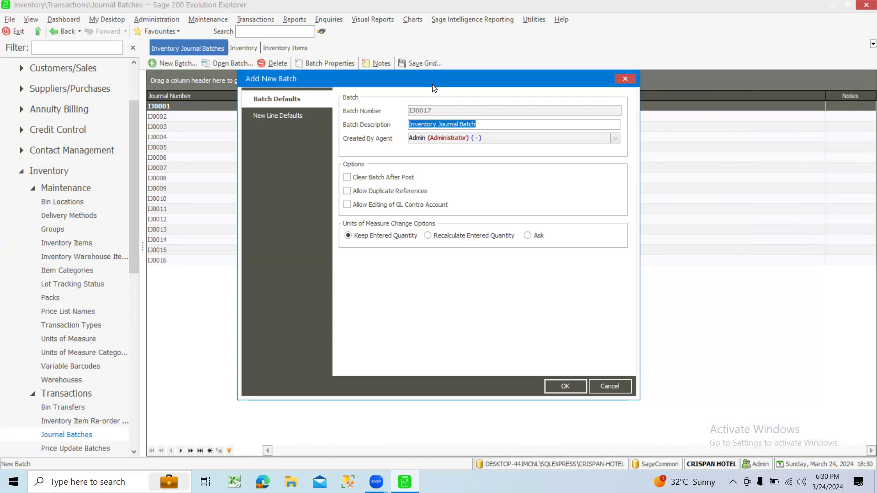
{"action": "left_click_drag", "start_coordinate": [434, 87], "coordinate": [451, 87]}
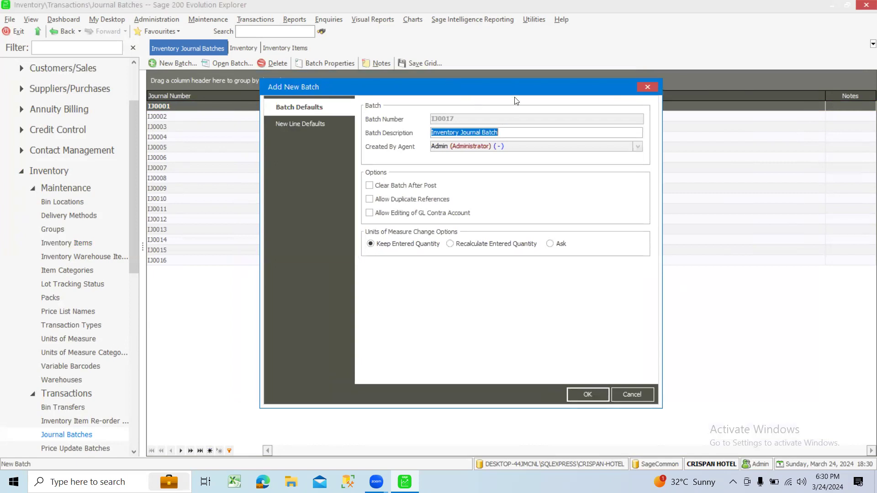
{"action": "type", "text": "INVE"}
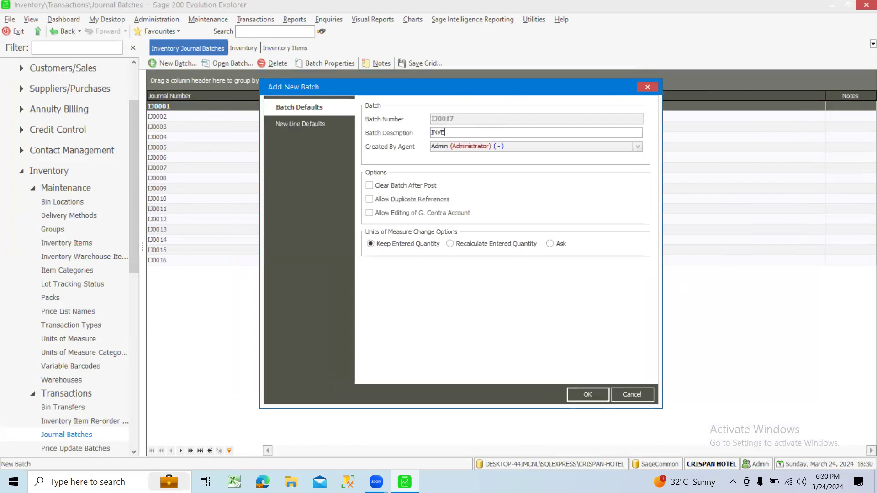
{"action": "type", "text": "NTORY ADJUSTMENT"}
{"action": "left_click", "coordinate": [370, 186]}
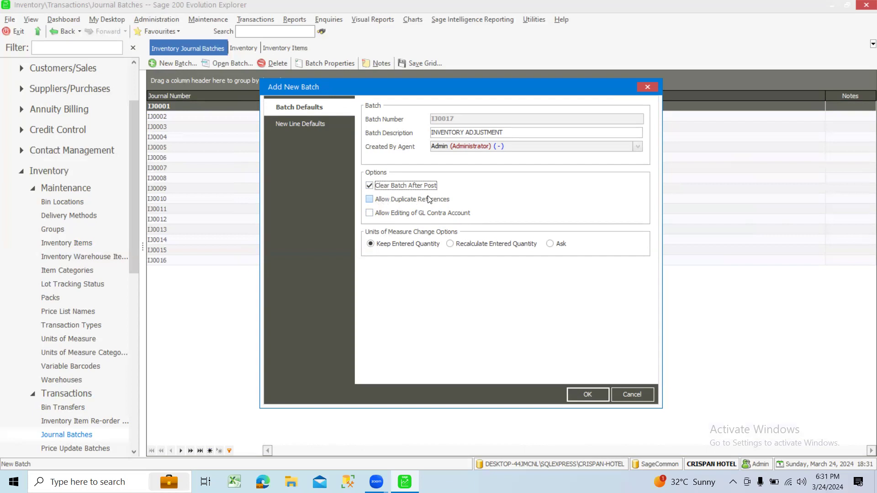
{"action": "left_click", "coordinate": [368, 201]}
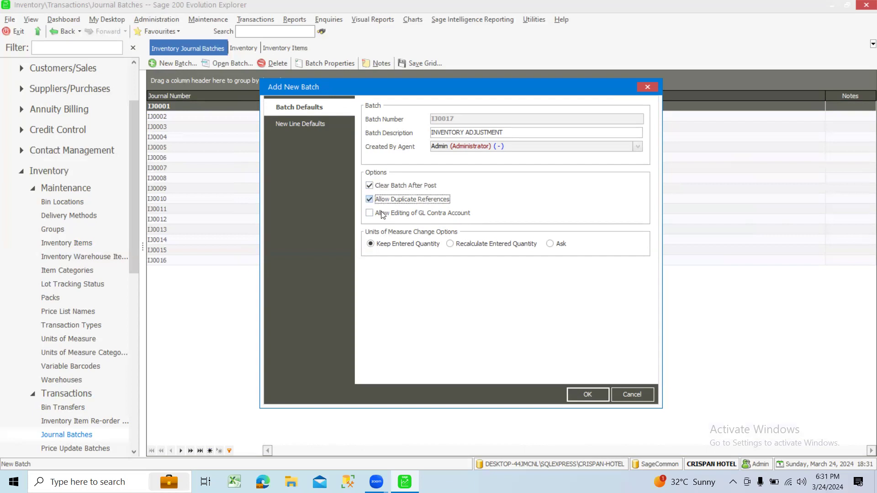
{"action": "left_click", "coordinate": [586, 395]}
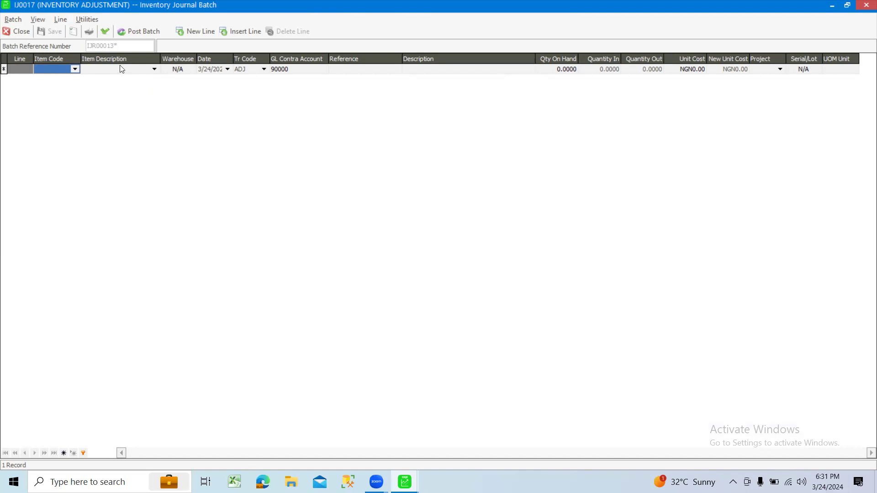
Step: Enter the item LIFE by its description on the first line of the INVENTORY ADJUSTMENT batch
{"action": "left_click", "coordinate": [108, 69]}
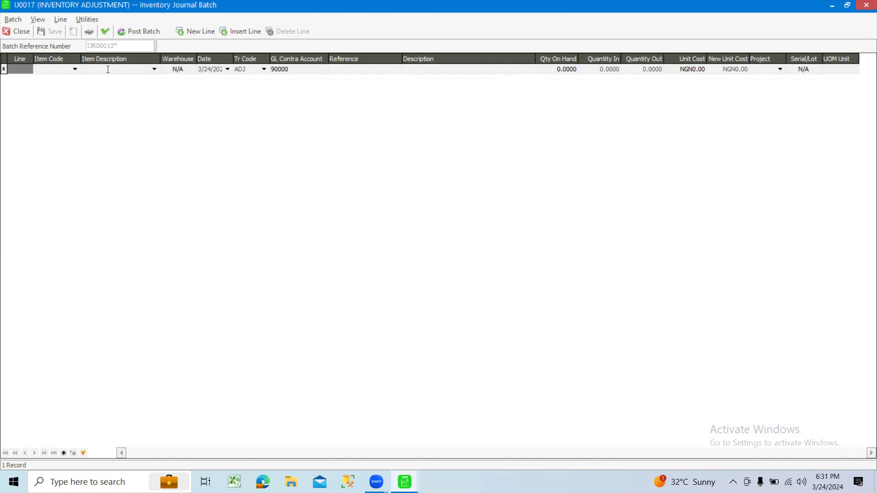
{"action": "left_click", "coordinate": [153, 70]}
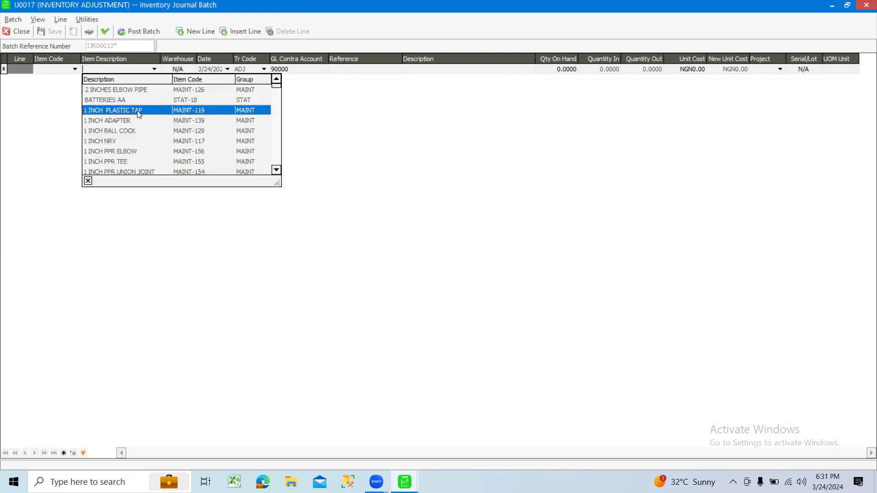
{"action": "left_click", "coordinate": [39, 138]}
{"action": "left_click", "coordinate": [110, 70]}
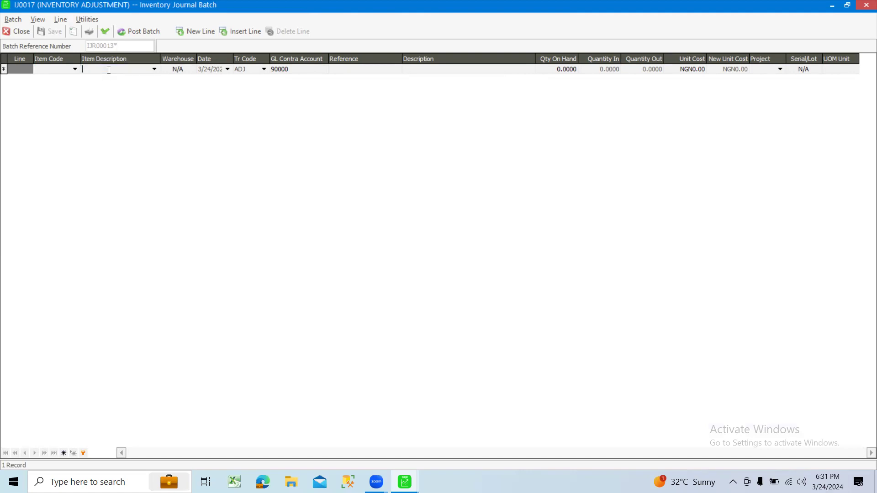
{"action": "type", "text": "LIFE"}
{"action": "key", "text": "Tab"}
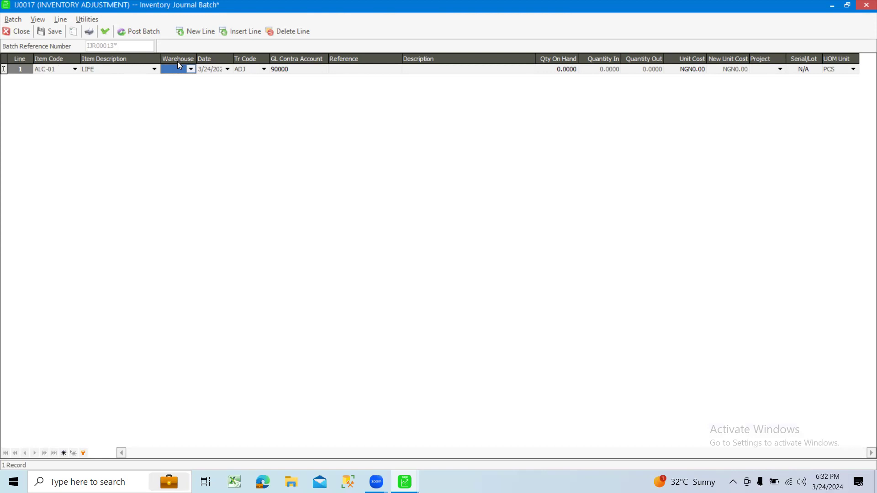
Step: Assign the LIFE line to the MAIN WAREHOUSE (MNWH) and set its date to 3/22/2024
{"action": "left_click", "coordinate": [190, 70]}
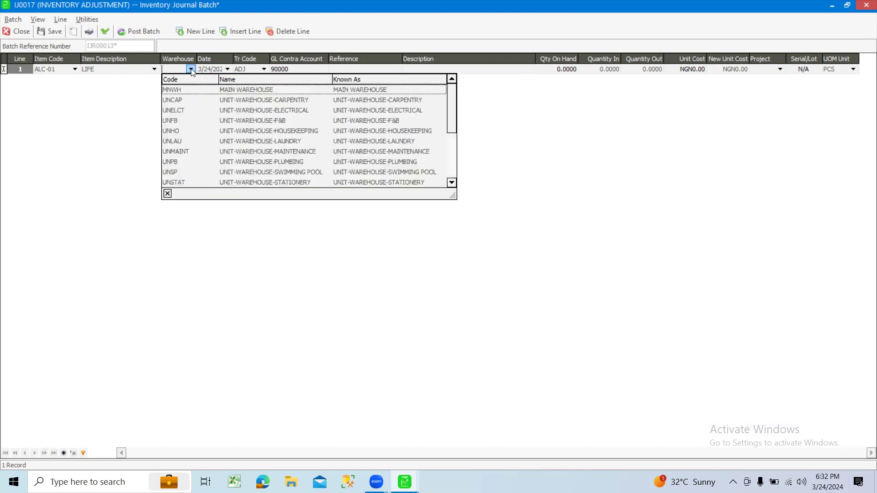
{"action": "left_click", "coordinate": [241, 89]}
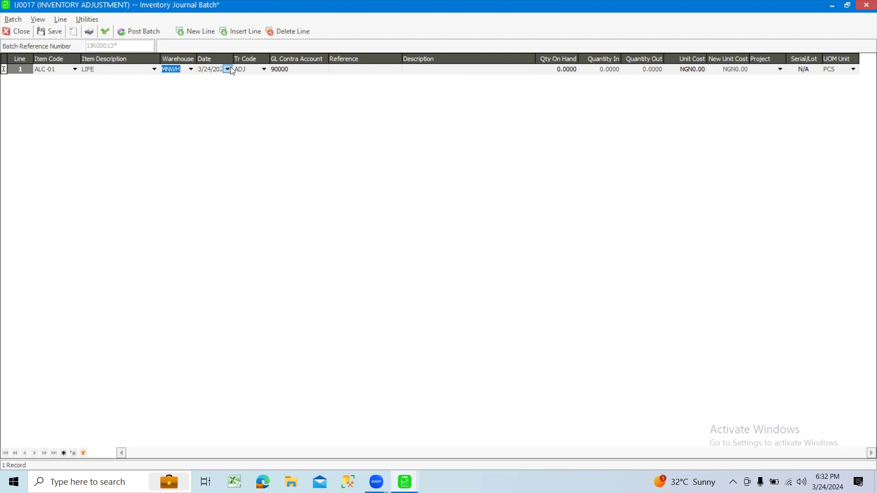
{"action": "left_click_drag", "start_coordinate": [232, 53], "coordinate": [250, 60]}
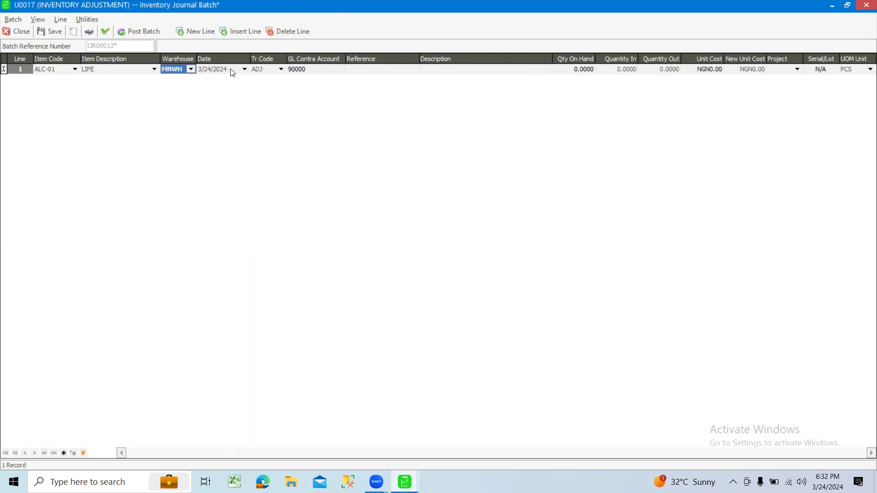
{"action": "left_click", "coordinate": [244, 69]}
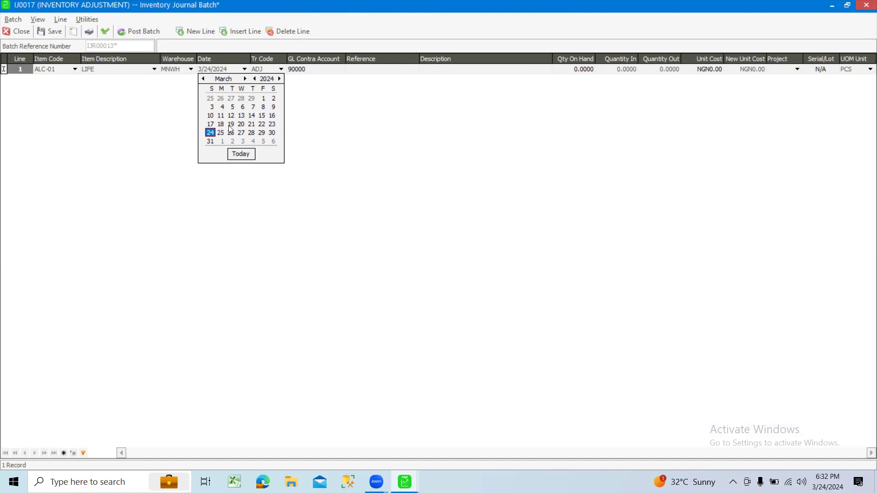
{"action": "left_click", "coordinate": [261, 125]}
Step: Choose the Adjustments (ADJ) transaction code for the LIFE line and enter NIL as its reference
{"action": "left_click", "coordinate": [280, 69]}
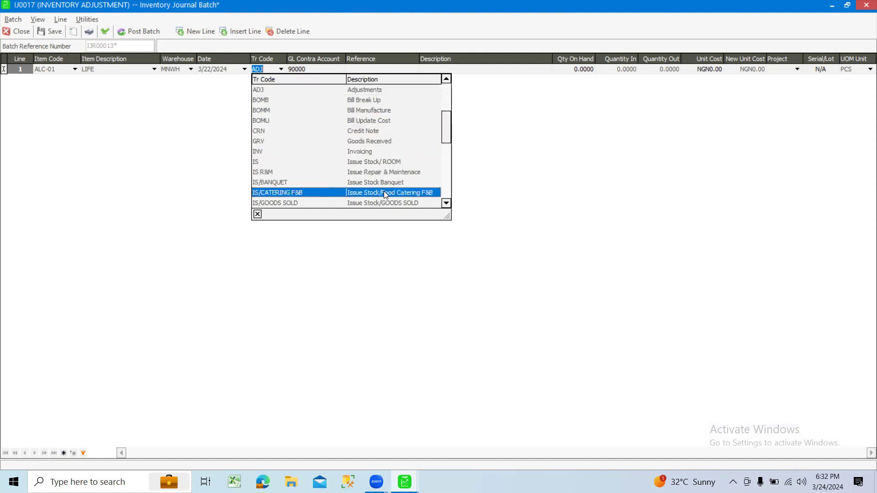
{"action": "scroll", "coordinate": [384, 190], "scroll_direction": "down", "scroll_amount": 1}
{"action": "scroll", "coordinate": [371, 172], "scroll_direction": "up", "scroll_amount": 1}
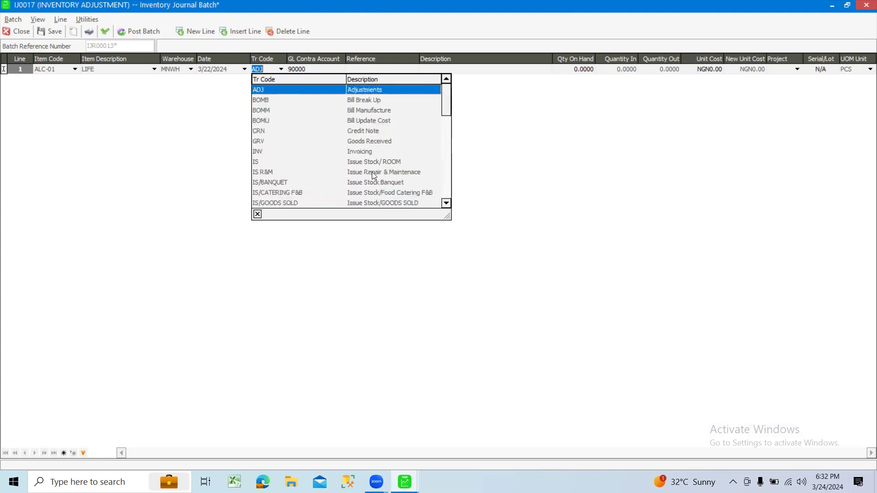
{"action": "left_click", "coordinate": [367, 93]}
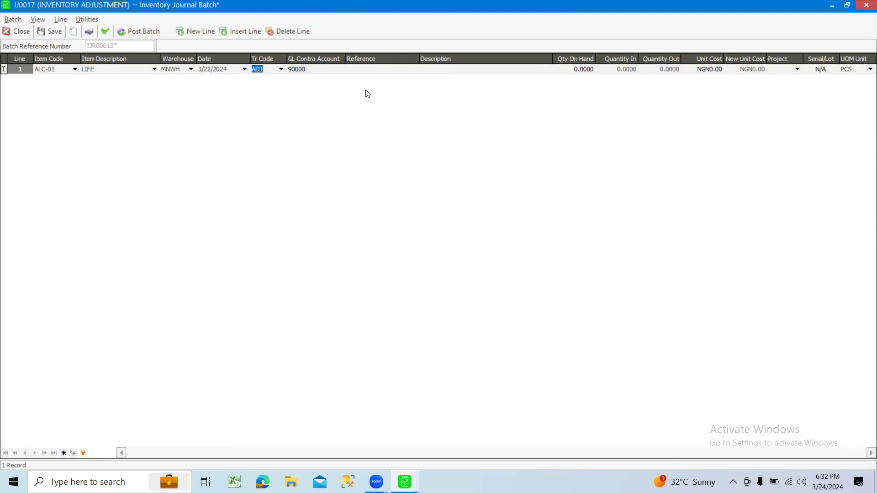
{"action": "left_click", "coordinate": [318, 72]}
{"action": "key", "text": "Tab"}
{"action": "type", "text": "NIL"}
{"action": "key", "text": "Tab"}
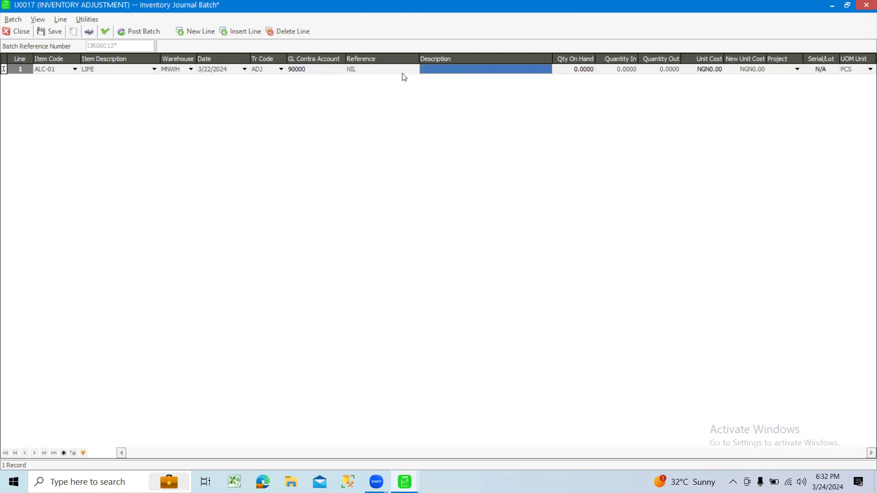
Step: Describe the LIFE line as ADJUST OF OPENING STOCK BALANCE FOR MARC and widen the description column to fit
{"action": "type", "text": "A"}
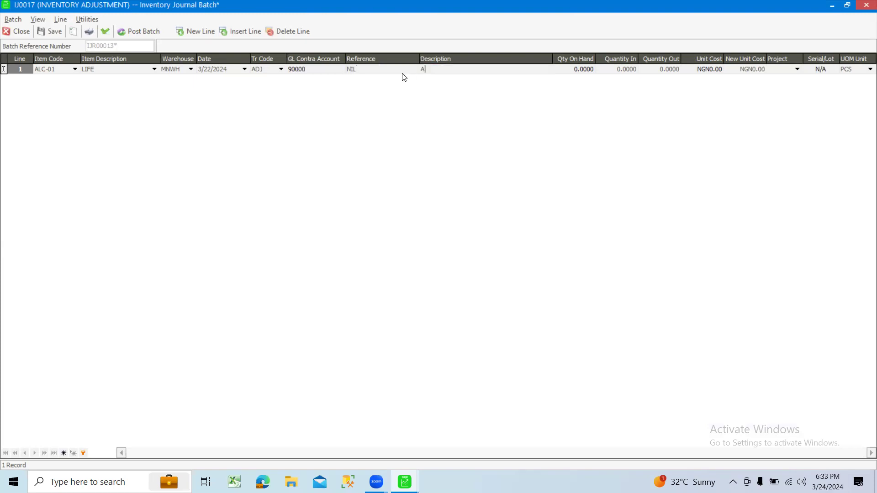
{"action": "type", "text": "DJUST OF OPENING STOCK B"}
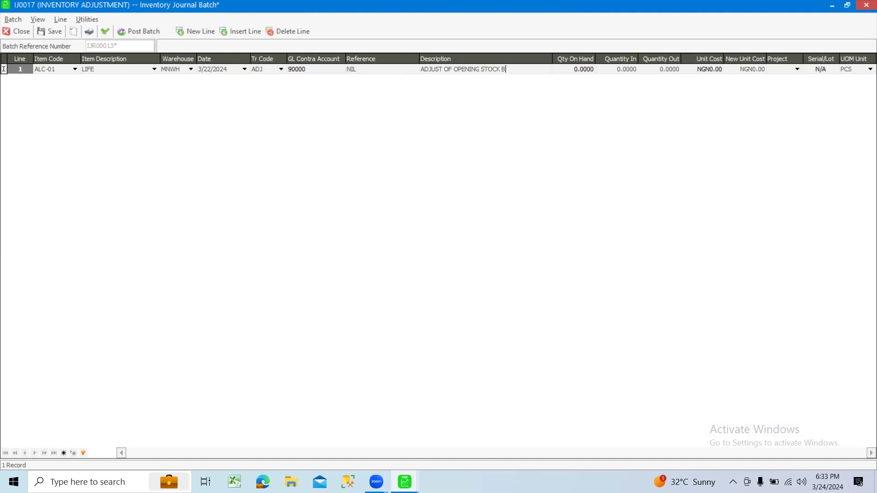
{"action": "type", "text": "ALANCE FOR MARC"}
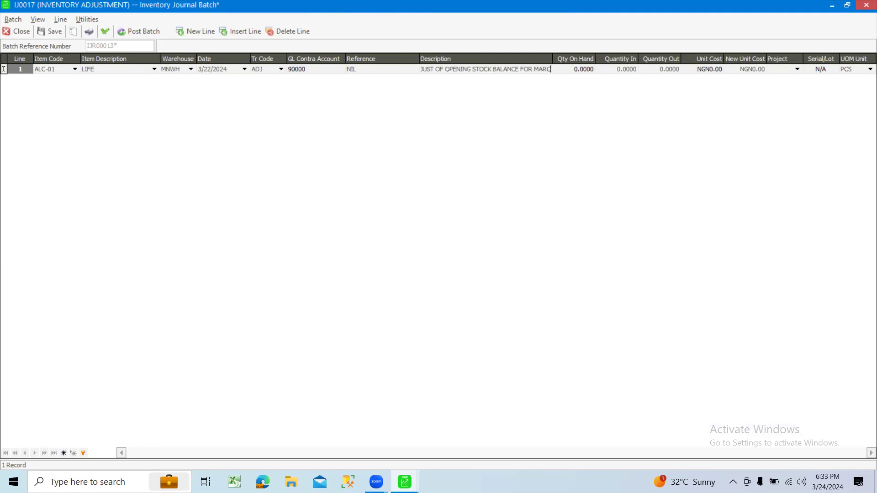
{"action": "left_click_drag", "start_coordinate": [553, 60], "coordinate": [566, 60]}
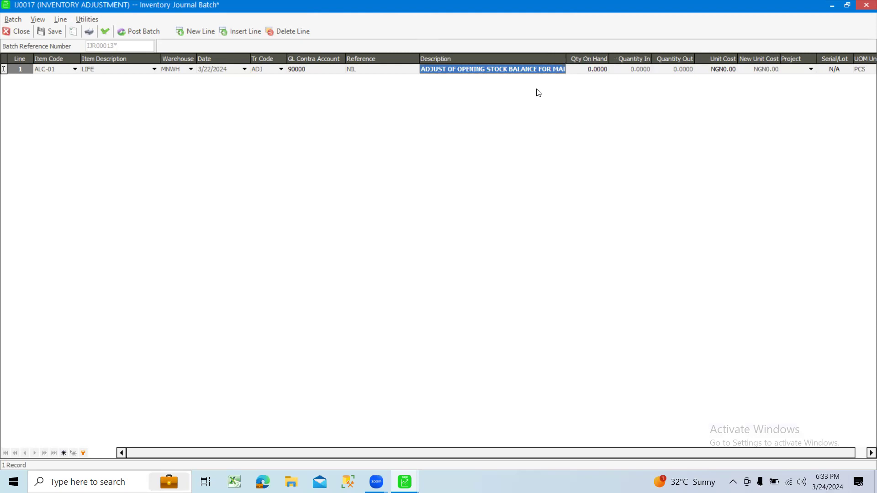
Step: Go through the LIFE line's quantity and unit cost fields without entering amounts, and advance to a new empty line
{"action": "left_click", "coordinate": [587, 73]}
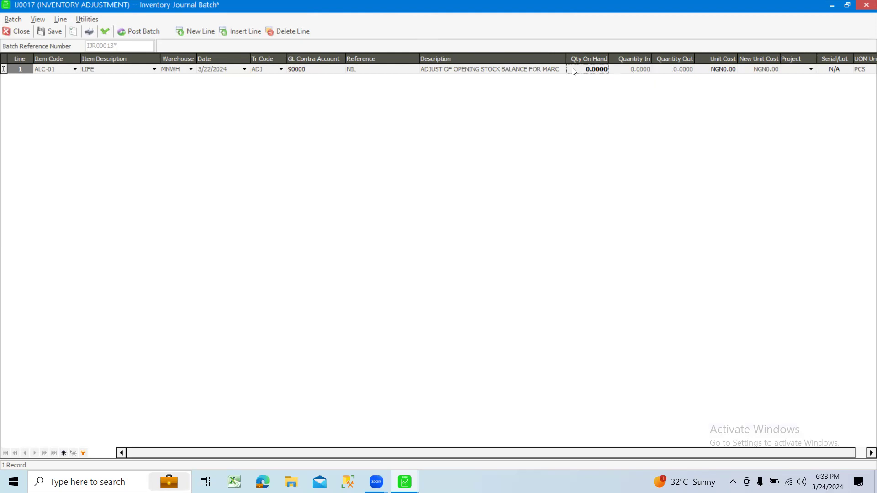
{"action": "left_click", "coordinate": [632, 69]}
{"action": "key", "text": "alt"}
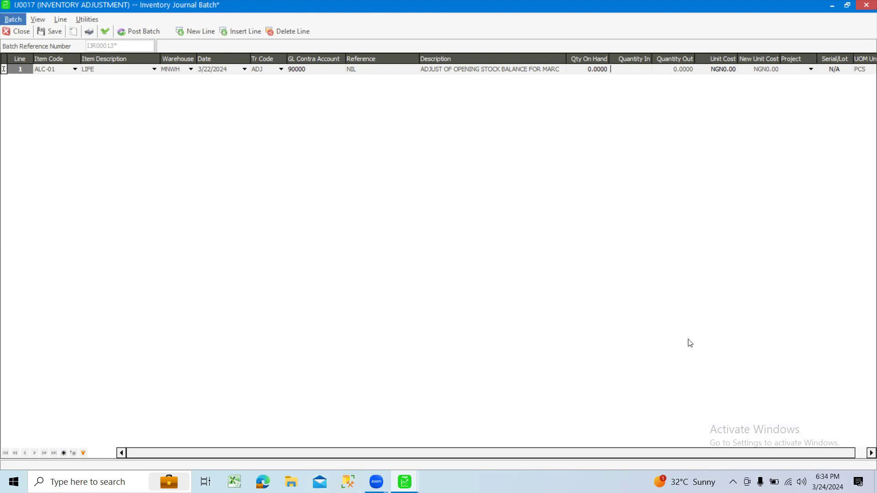
{"action": "key", "text": "alt"}
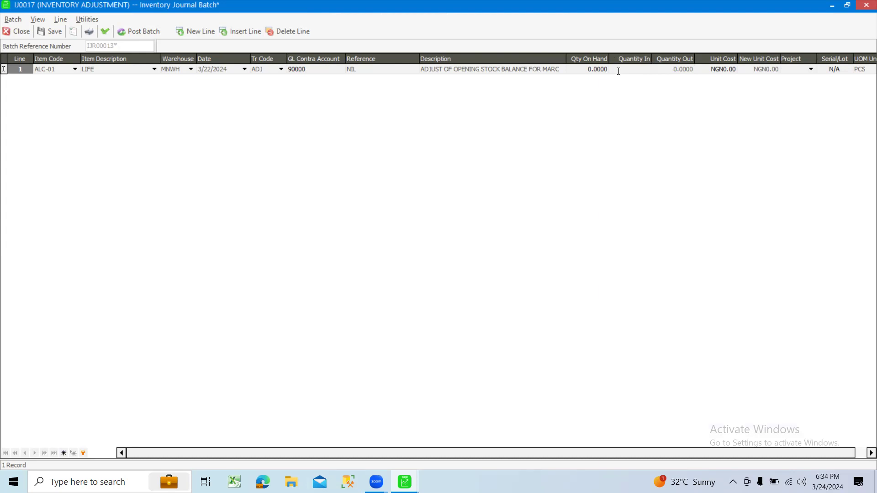
{"action": "left_click", "coordinate": [670, 69]}
{"action": "left_click", "coordinate": [763, 68]}
{"action": "key", "text": "Tab"}
{"action": "key", "text": "Tab"}
{"action": "key", "text": "Tab"}
{"action": "key", "text": "Tab"}
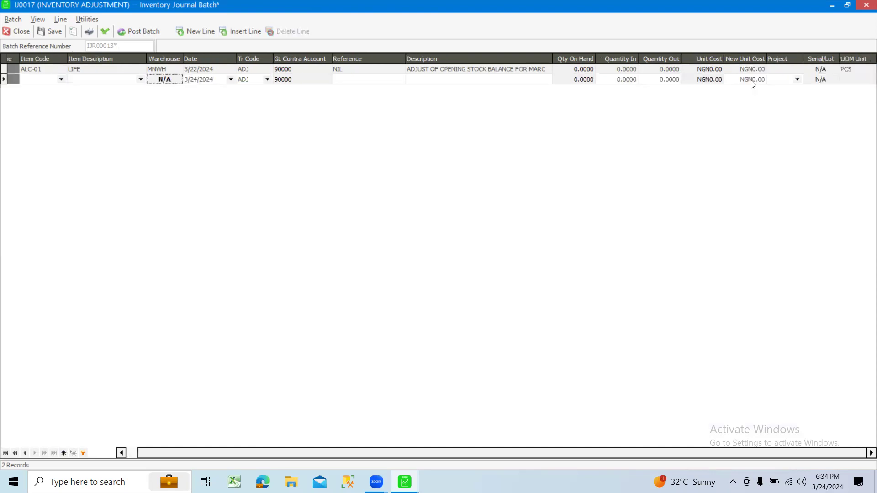
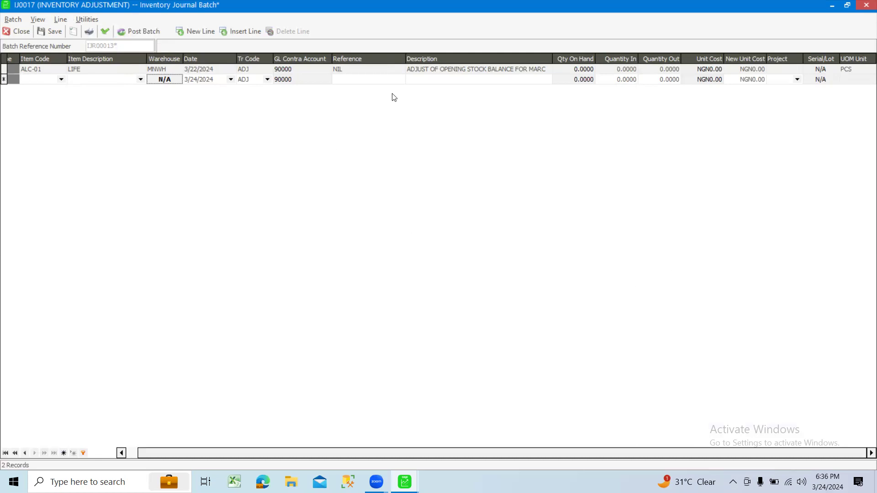
Step: Close the INVENTORY ADJUSTMENT batch without saving its changes
{"action": "left_click", "coordinate": [866, 5]}
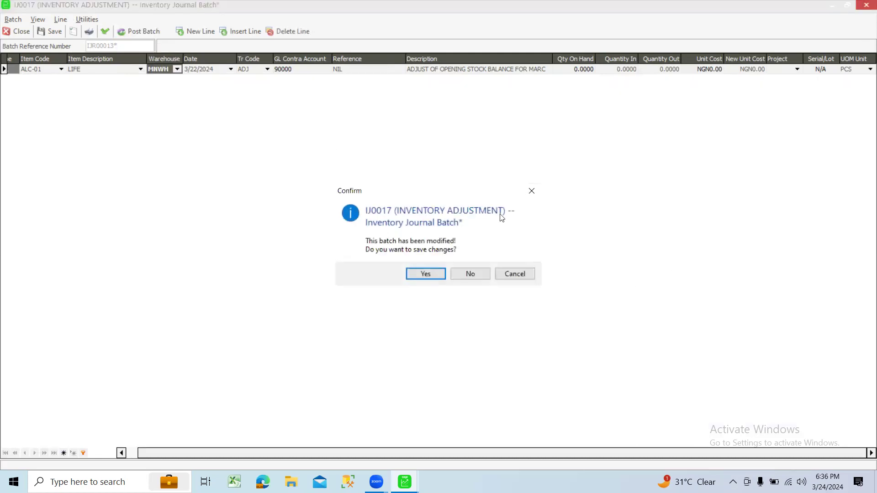
{"action": "left_click", "coordinate": [463, 273]}
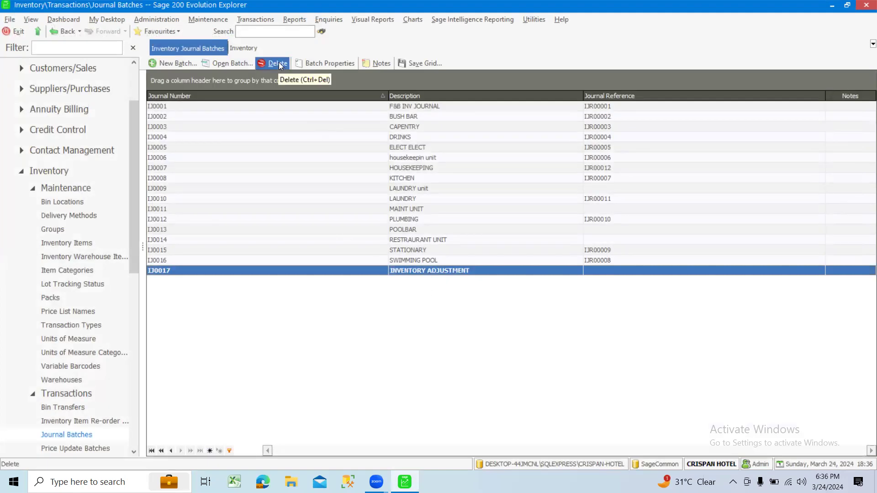
Step: Open the STATIONARY journal batch to examine its opening stock lines, and return to the batch list
{"action": "left_click", "coordinate": [417, 252]}
{"action": "left_click", "coordinate": [221, 65]}
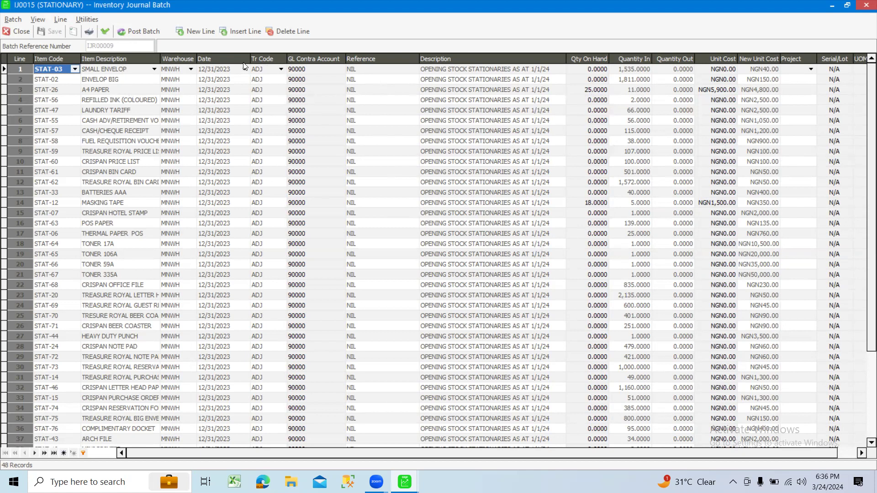
{"action": "left_click", "coordinate": [19, 33]}
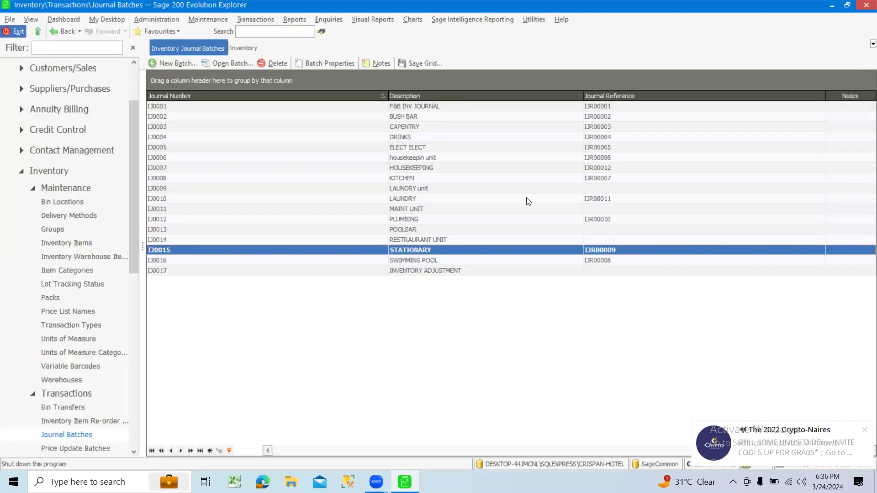
Step: Permanently delete the INVENTORY ADJUSTMENT batch from the inventory journal batches
{"action": "left_click", "coordinate": [432, 273]}
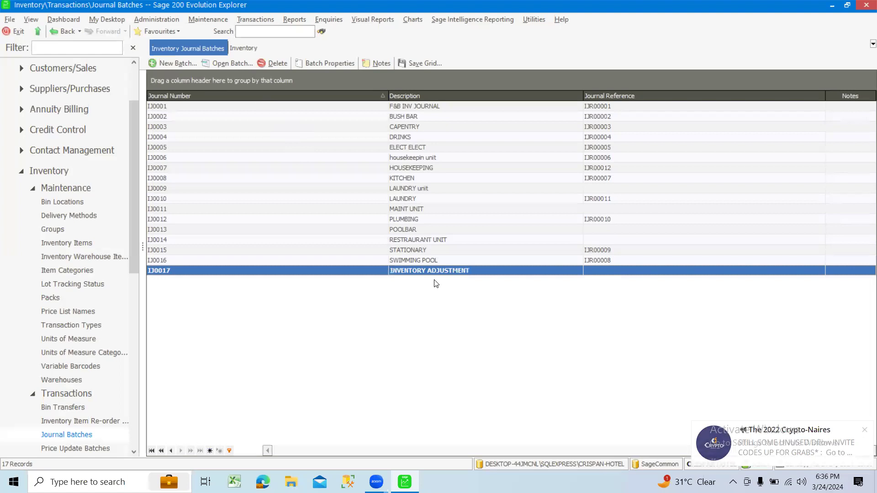
{"action": "left_click", "coordinate": [277, 64]}
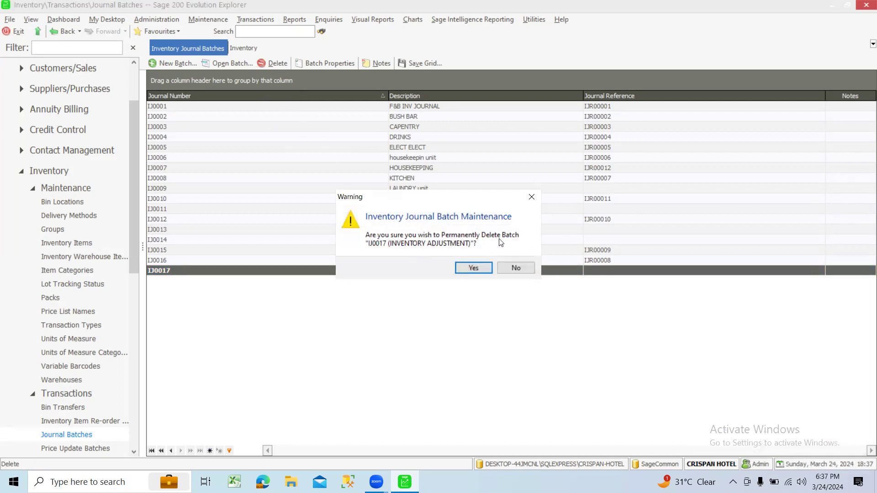
{"action": "left_click", "coordinate": [479, 269]}
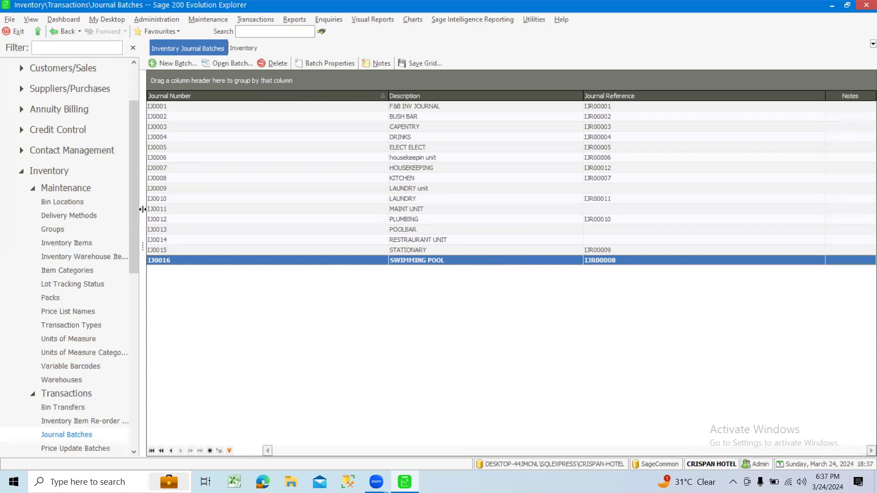
Step: Open the Inventory module overview and look through its maintenance, transaction, enquiry and report functions
{"action": "left_click_drag", "start_coordinate": [137, 187], "coordinate": [127, 303]}
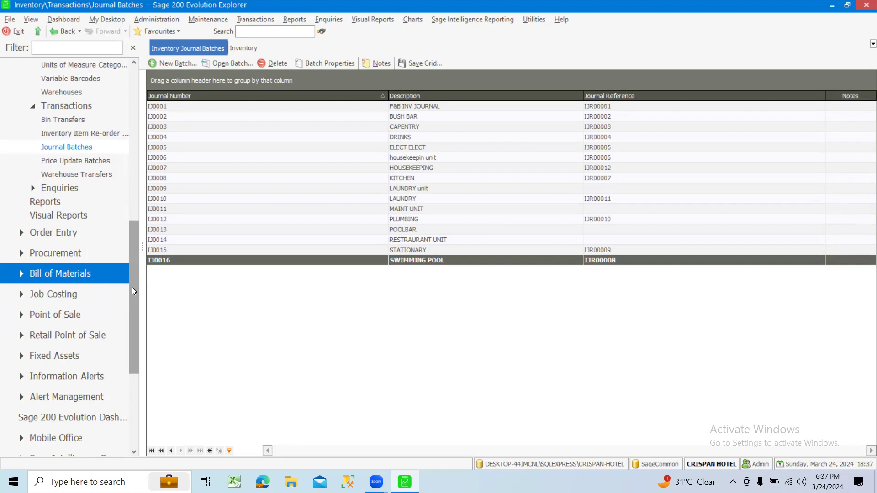
{"action": "scroll", "coordinate": [102, 229], "scroll_direction": "up", "scroll_amount": 10}
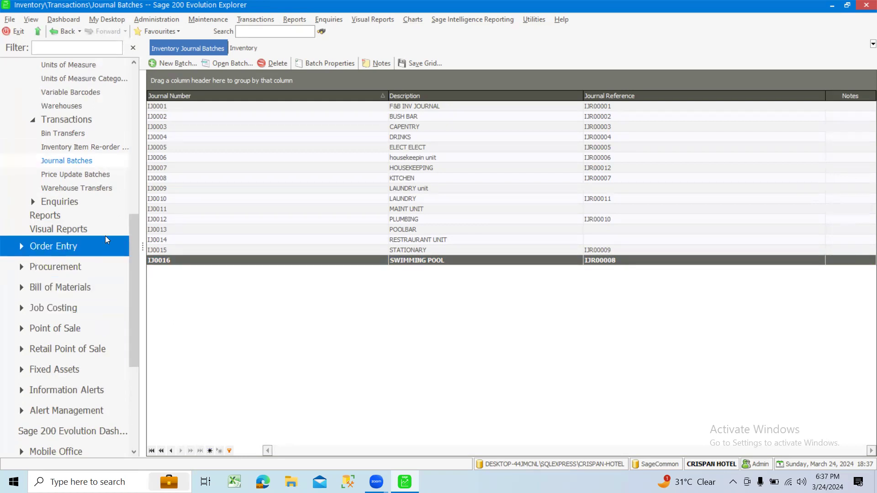
{"action": "left_click", "coordinate": [21, 278]}
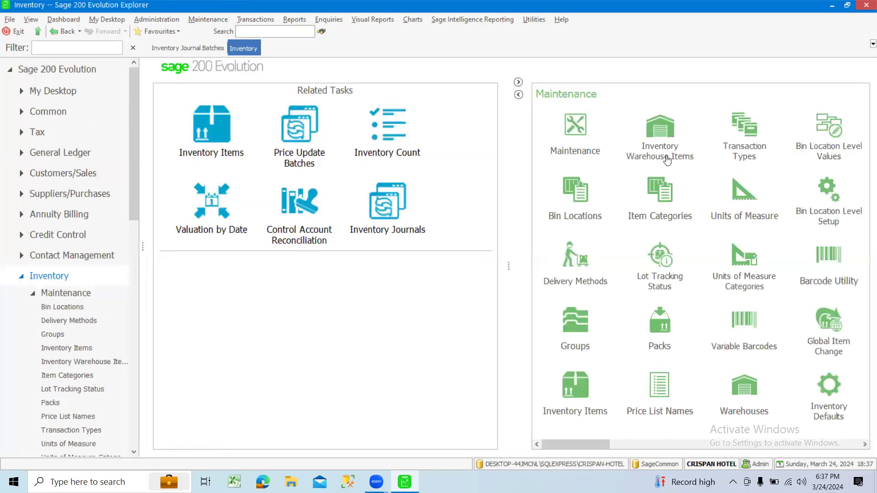
{"action": "scroll", "coordinate": [665, 204], "scroll_direction": "right", "scroll_amount": 6}
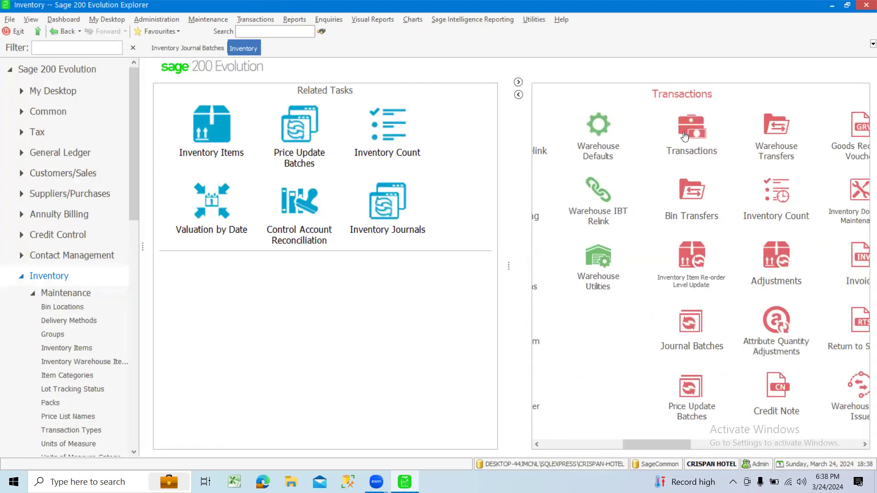
{"action": "scroll", "coordinate": [777, 172], "scroll_direction": "right", "scroll_amount": 2}
{"action": "scroll", "coordinate": [777, 173], "scroll_direction": "right", "scroll_amount": 8}
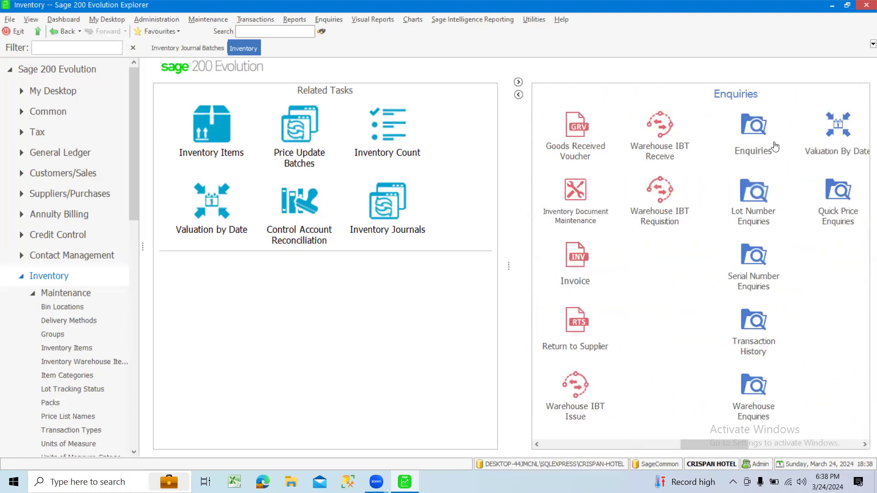
{"action": "scroll", "coordinate": [713, 123], "scroll_direction": "right", "scroll_amount": 6}
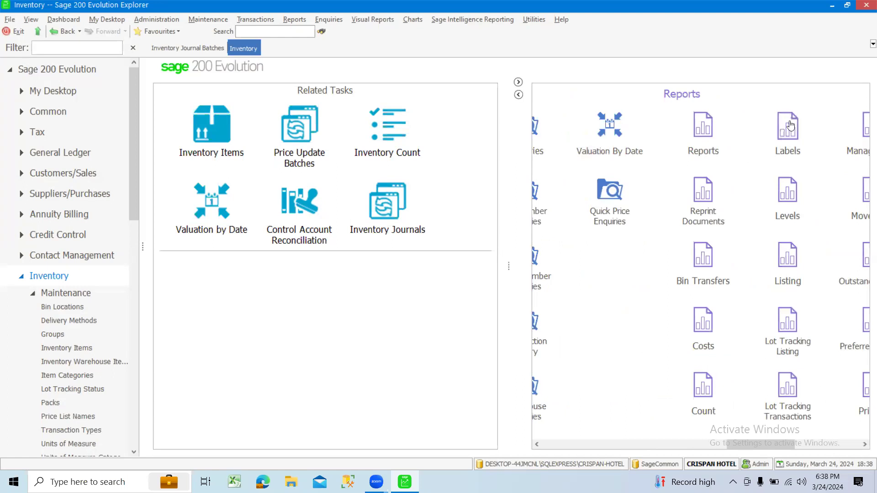
{"action": "scroll", "coordinate": [728, 170], "scroll_direction": "left", "scroll_amount": 14}
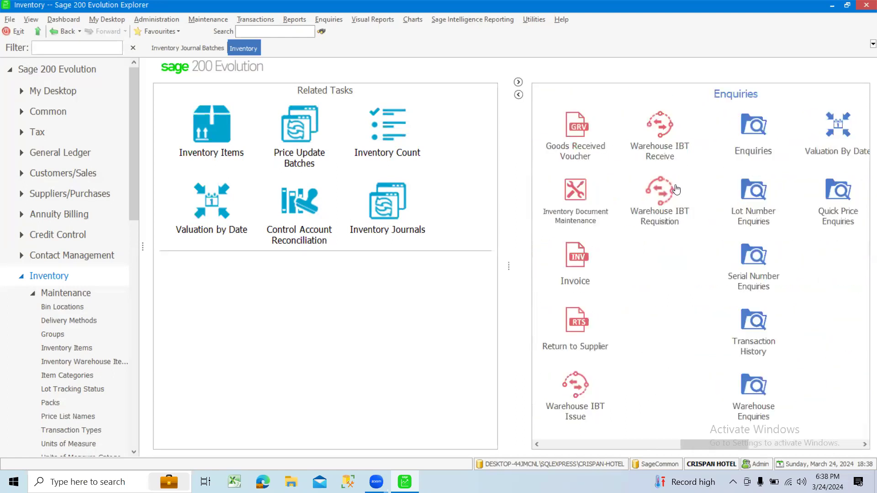
Step: Start a new Goods Received Voucher from the inventory transactions and select the first listed supplier, CELICO
{"action": "left_click", "coordinate": [636, 129]}
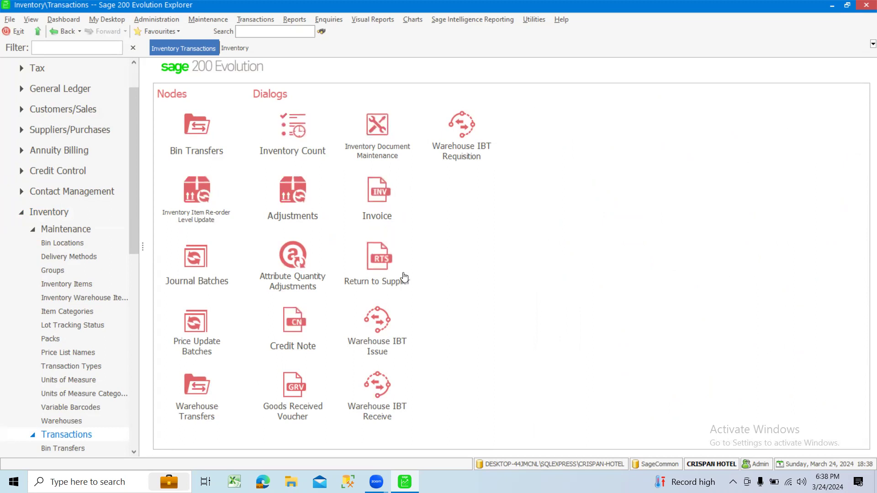
{"action": "left_click", "coordinate": [293, 389]}
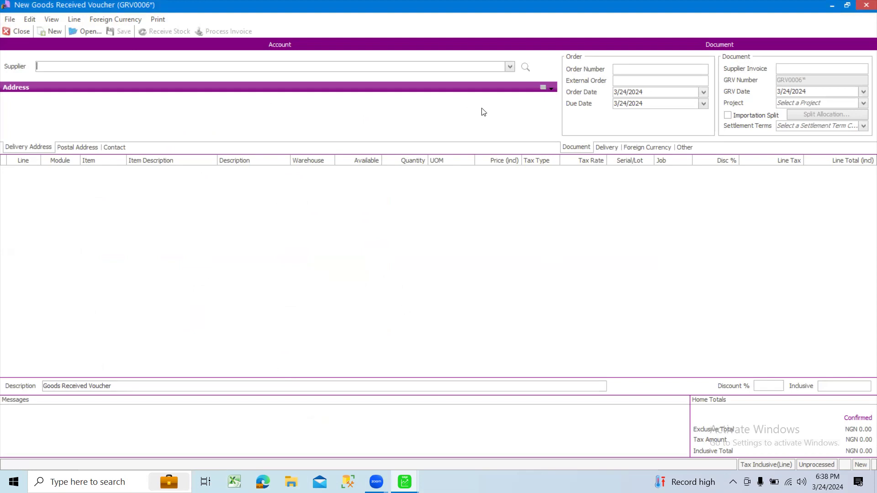
{"action": "left_click", "coordinate": [510, 66]}
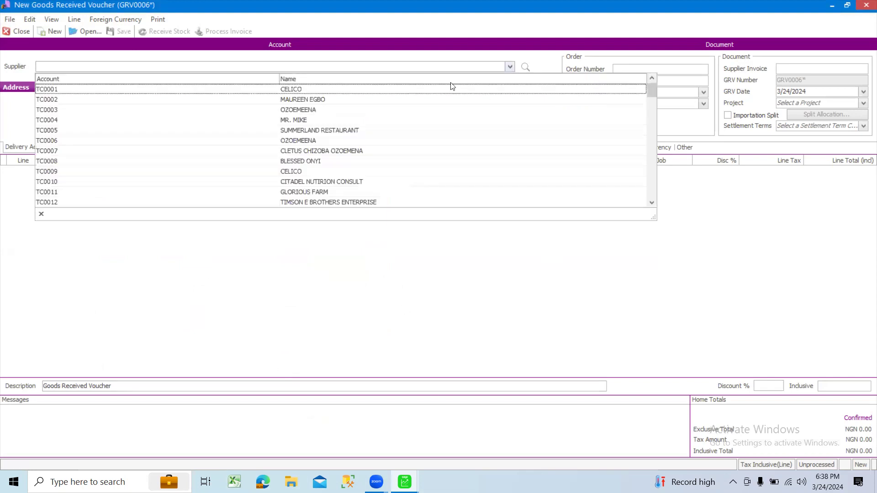
{"action": "left_click", "coordinate": [314, 87]}
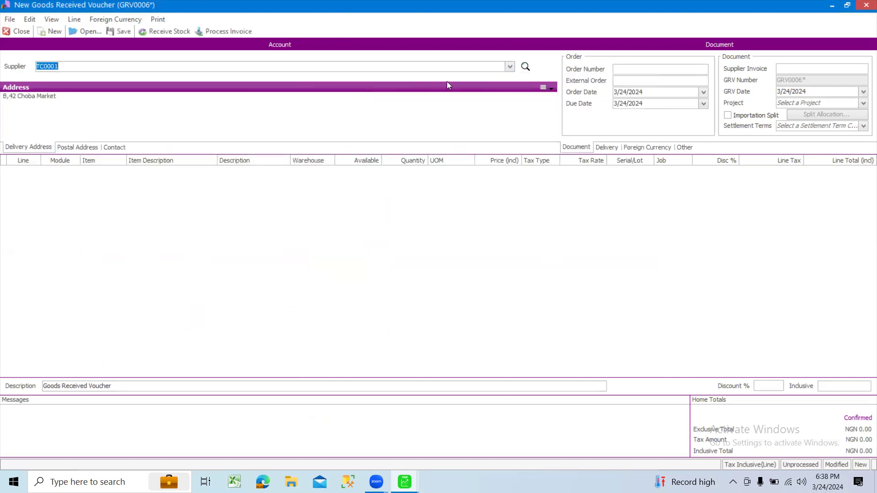
Step: Enter supplier invoice number 02589 and add the stock item LIFE on the voucher's first line
{"action": "left_click", "coordinate": [795, 68]}
{"action": "type", "text": "02589"}
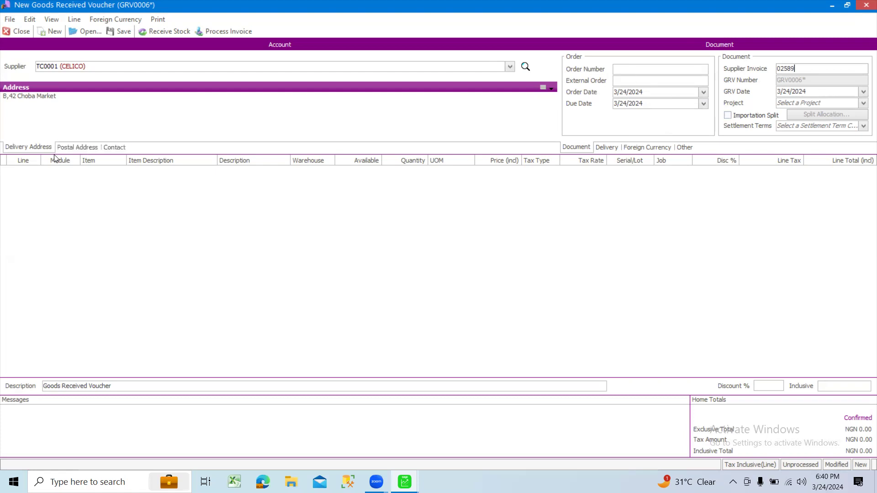
{"action": "left_click", "coordinate": [75, 182]}
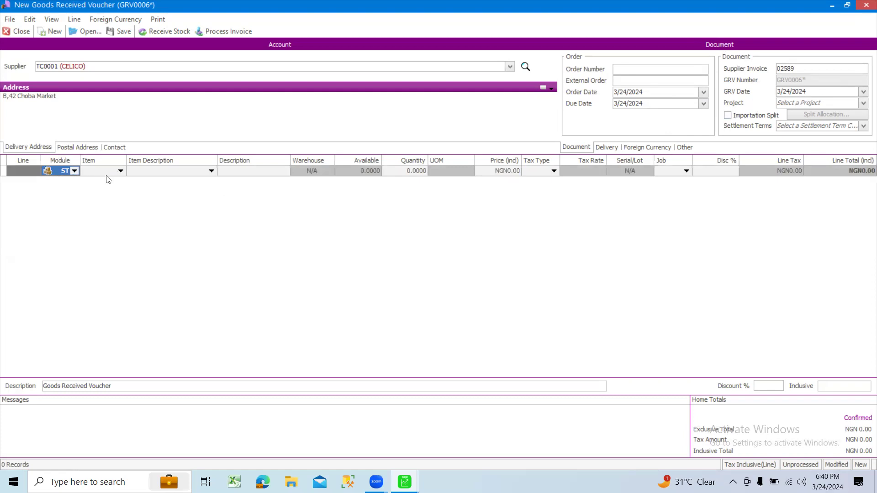
{"action": "left_click", "coordinate": [154, 170]}
{"action": "type", "text": "LIFE"}
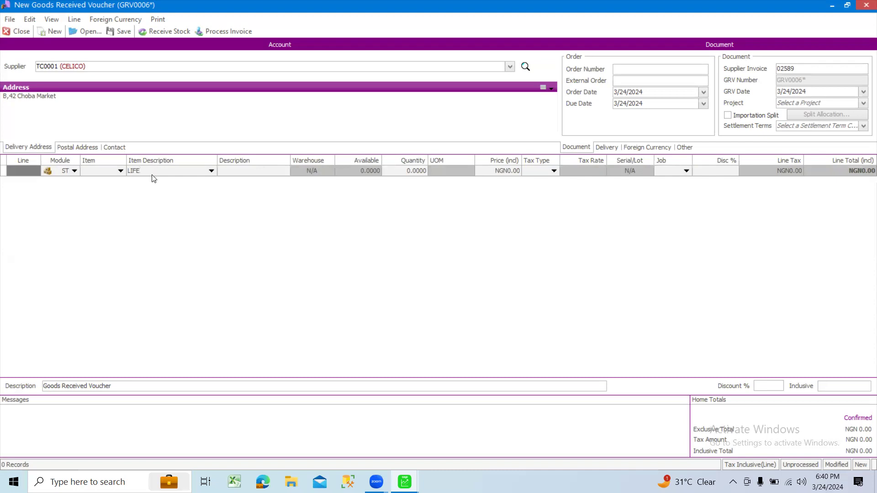
{"action": "left_click", "coordinate": [210, 171]}
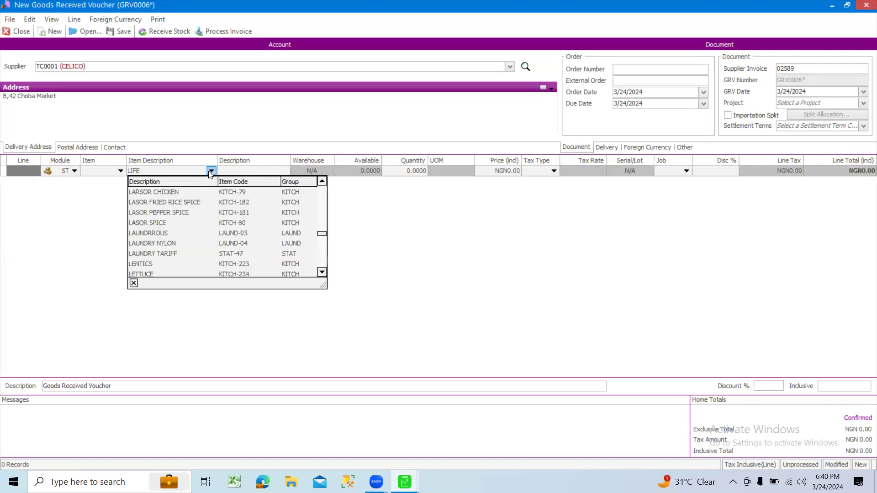
{"action": "left_click", "coordinate": [39, 210]}
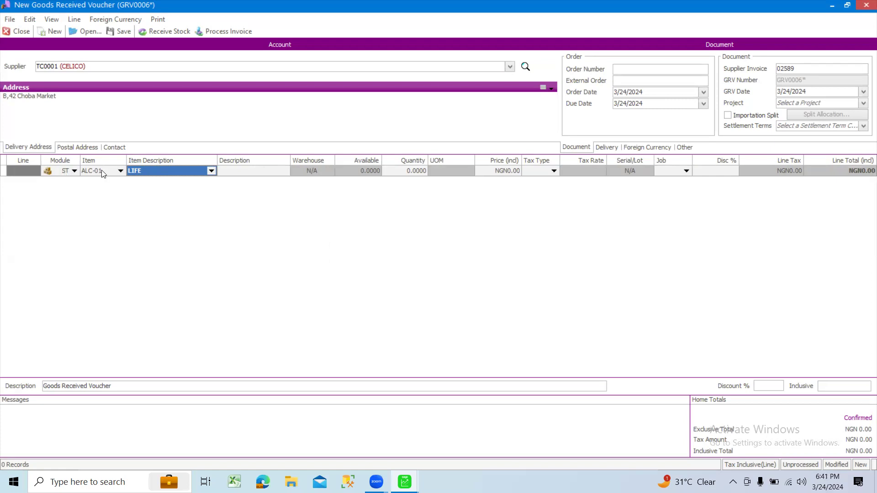
{"action": "left_click", "coordinate": [227, 174]}
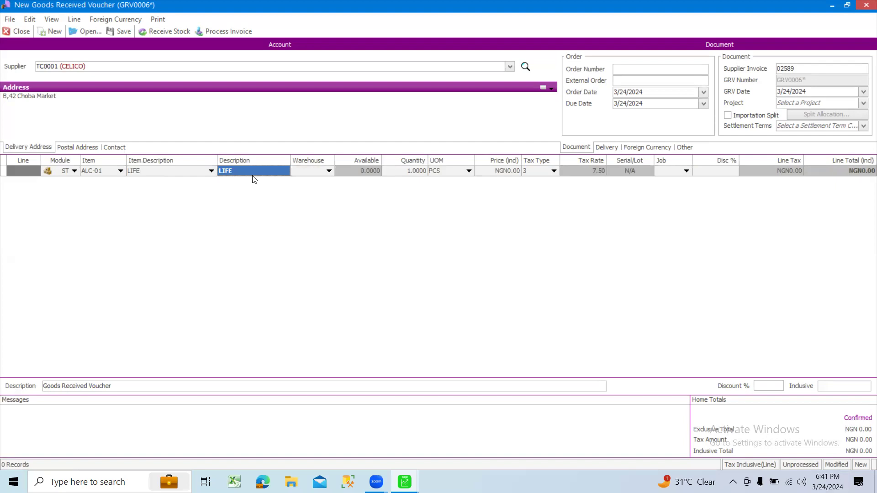
Step: Assign the LIFE line to the MNWH main warehouse and set its quantity to 12
{"action": "left_click", "coordinate": [307, 176]}
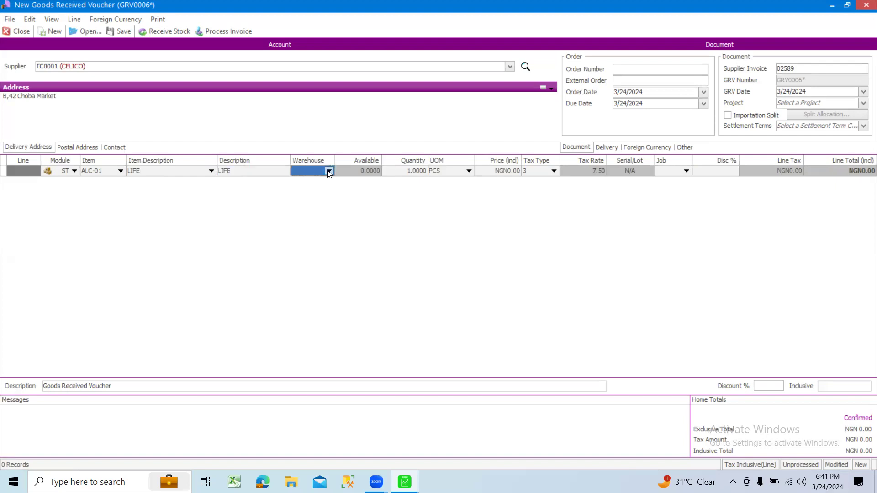
{"action": "left_click", "coordinate": [328, 171]}
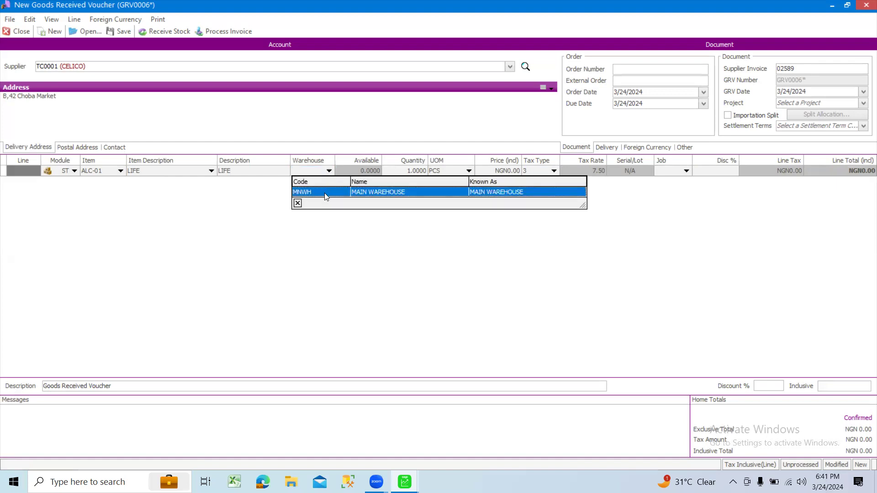
{"action": "left_click", "coordinate": [325, 194]}
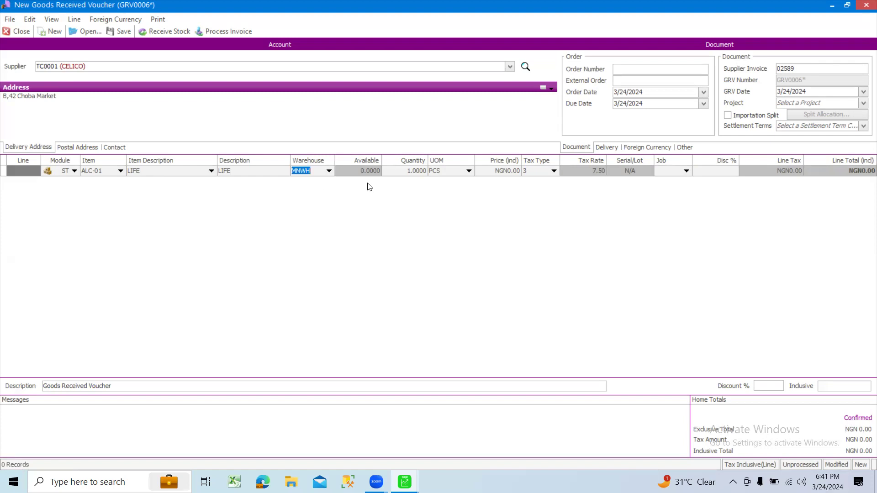
{"action": "left_click", "coordinate": [358, 169]}
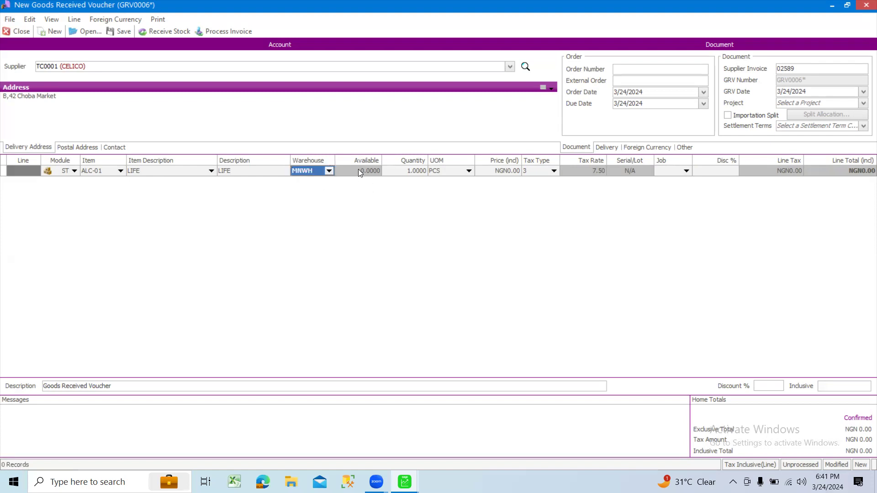
{"action": "key", "text": "Tab"}
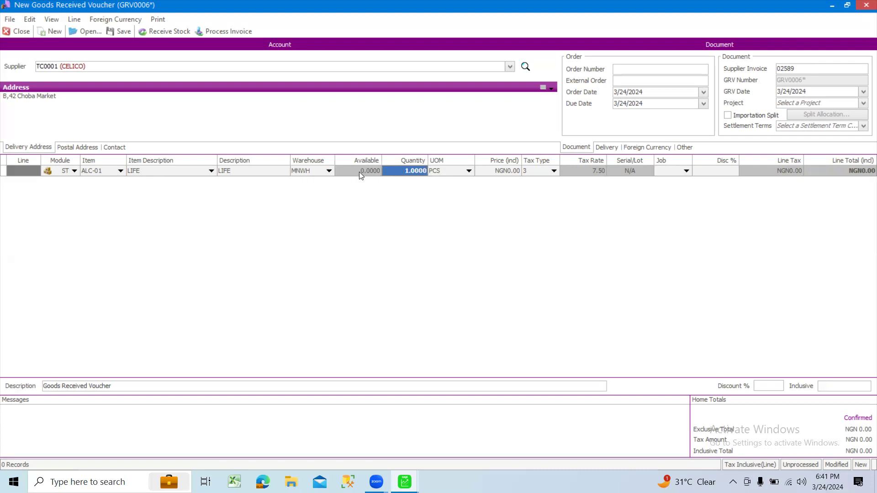
{"action": "left_click", "coordinate": [399, 173]}
{"action": "type", "text": "12"}
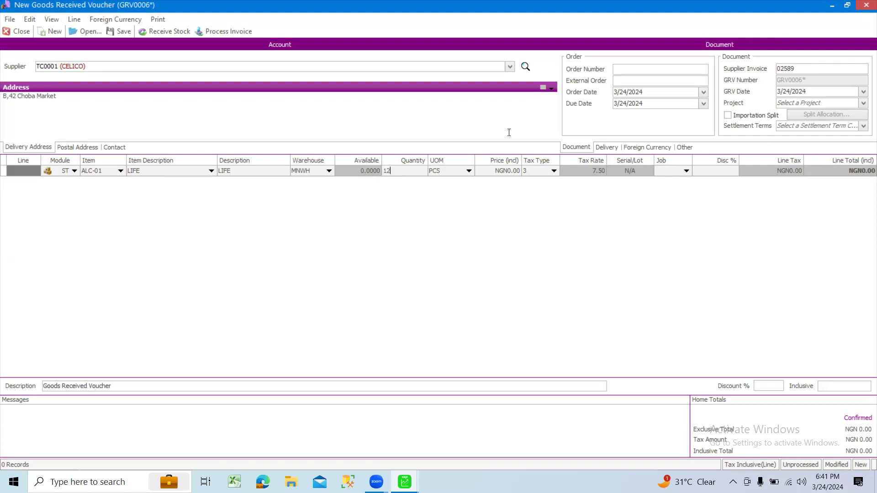
Step: Set the inclusive price of the LIFE line to 500
{"action": "left_click", "coordinate": [449, 173]}
{"action": "left_click", "coordinate": [492, 171]}
{"action": "key", "text": "Tab"}
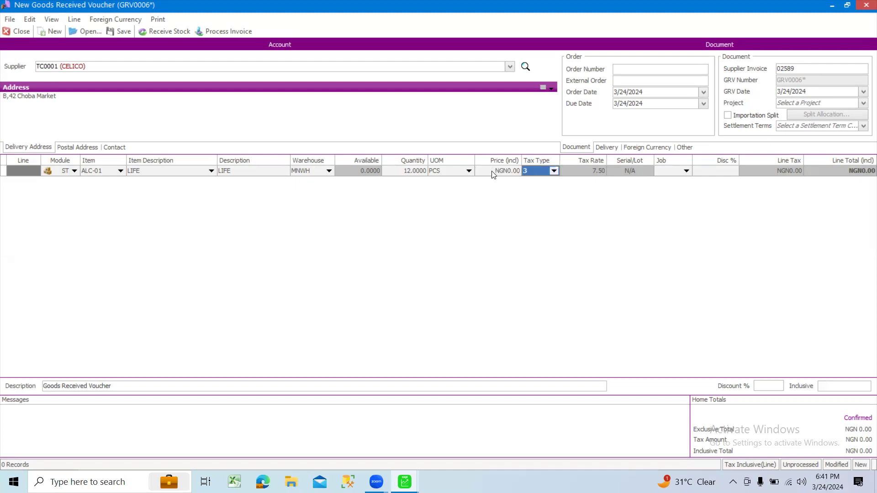
{"action": "left_click", "coordinate": [492, 171]}
{"action": "type", "text": "500"}
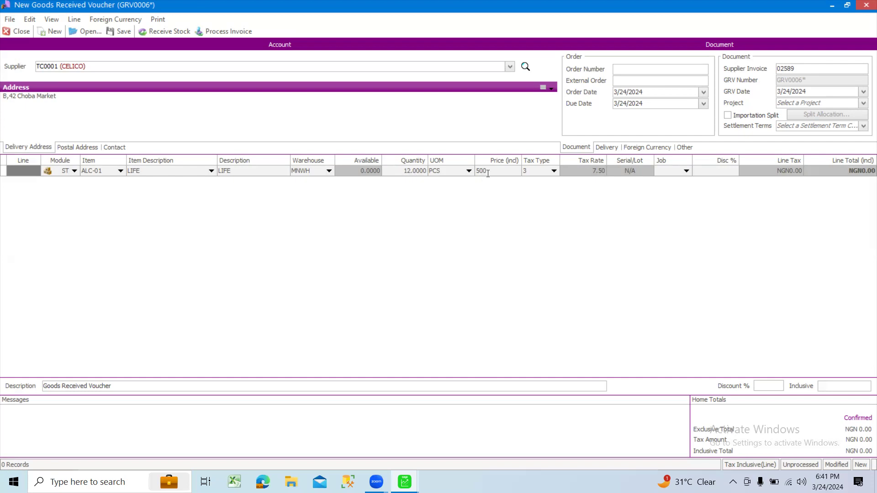
Step: Set the LIFE line's tax type to 7, Exempt, and complete the line so that a new one starts
{"action": "left_click", "coordinate": [553, 171]}
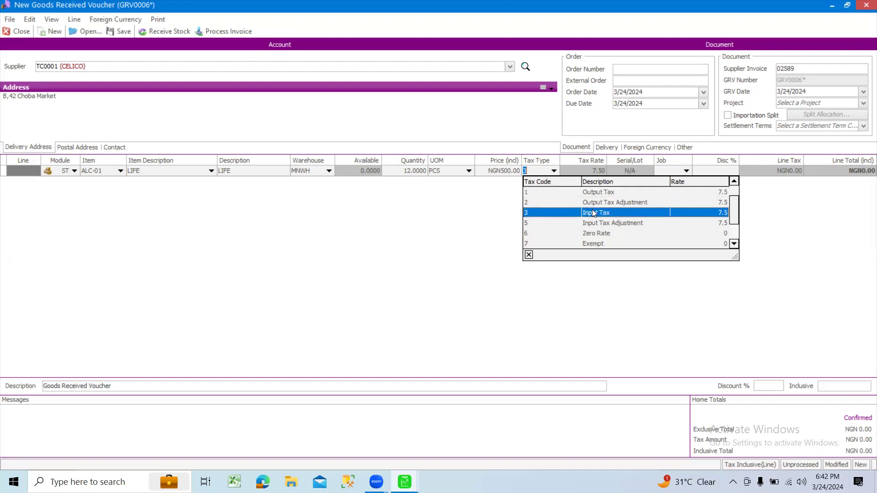
{"action": "left_click", "coordinate": [593, 244]}
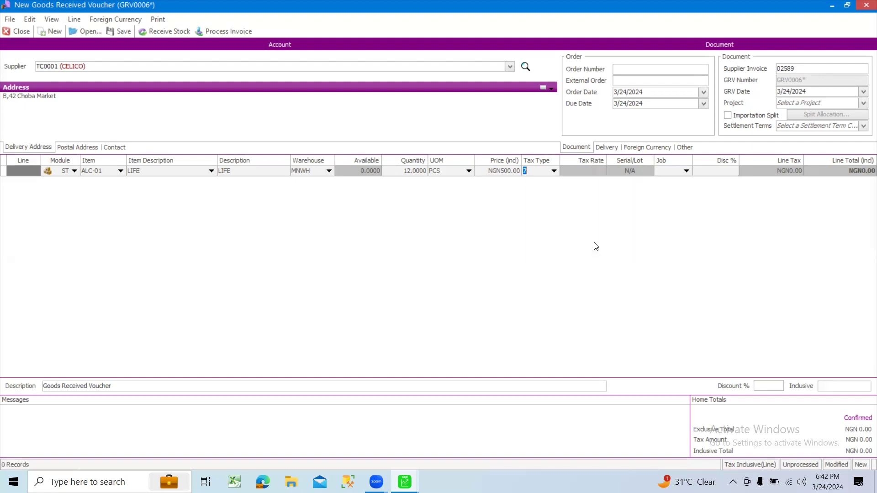
{"action": "left_click", "coordinate": [535, 187]}
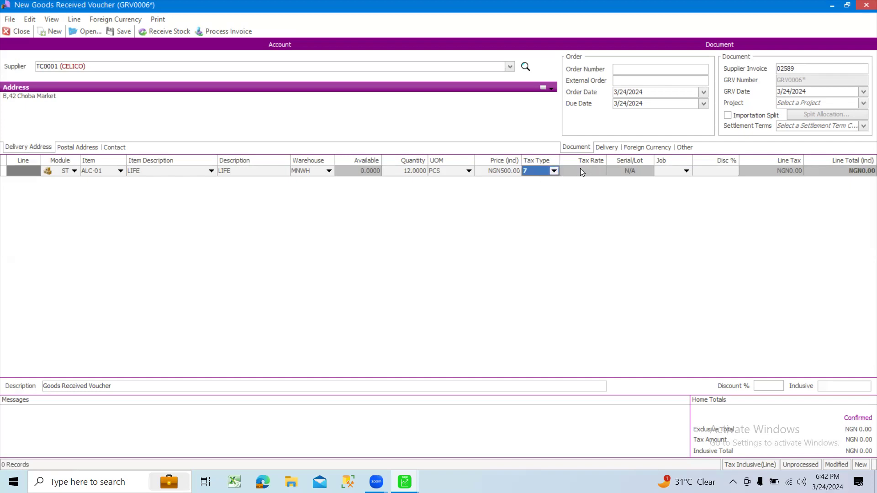
{"action": "key", "text": "Tab"}
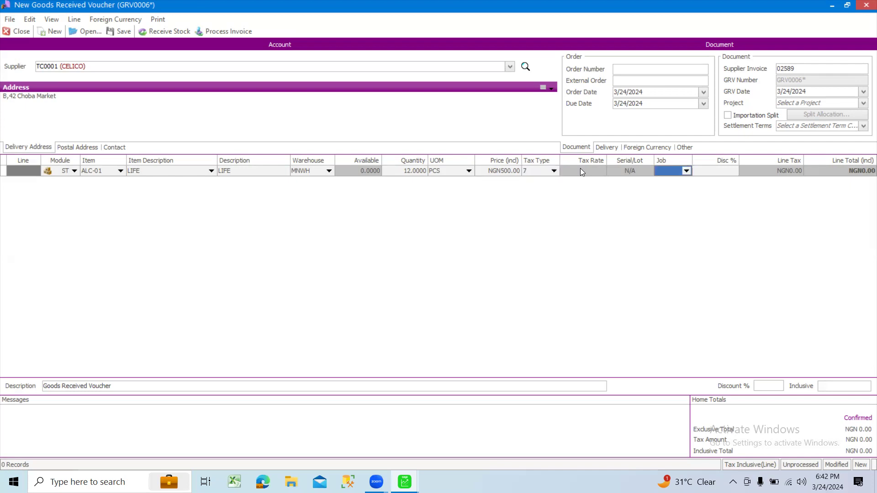
{"action": "key", "text": "Tab"}
{"action": "key", "text": "Tab"}
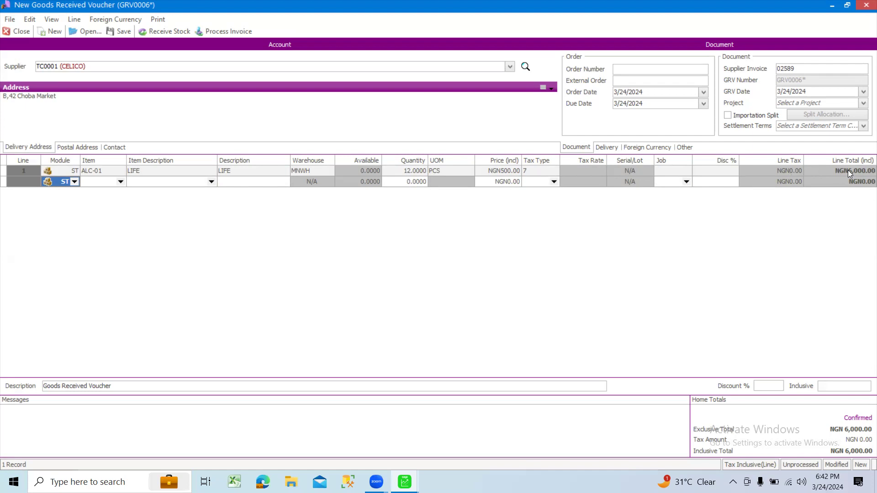
Step: Add the stock item BUDWEISER on the voucher's second line
{"action": "left_click", "coordinate": [146, 182]}
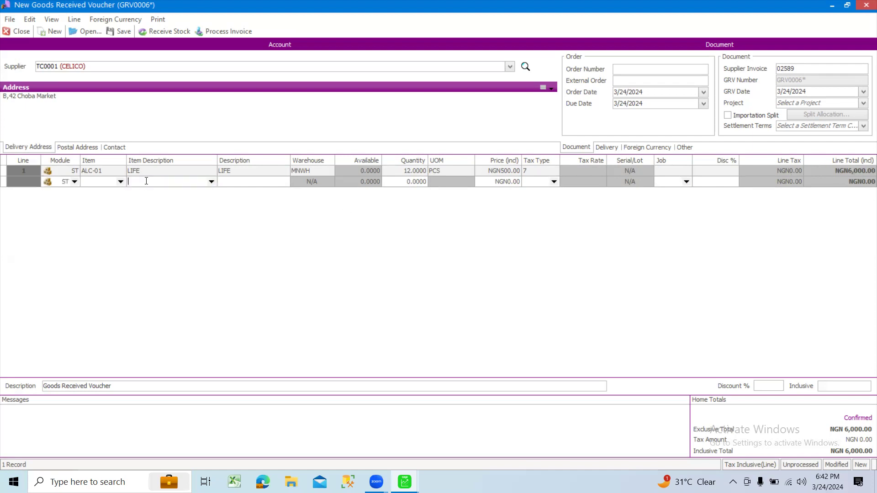
{"action": "left_click", "coordinate": [212, 182]}
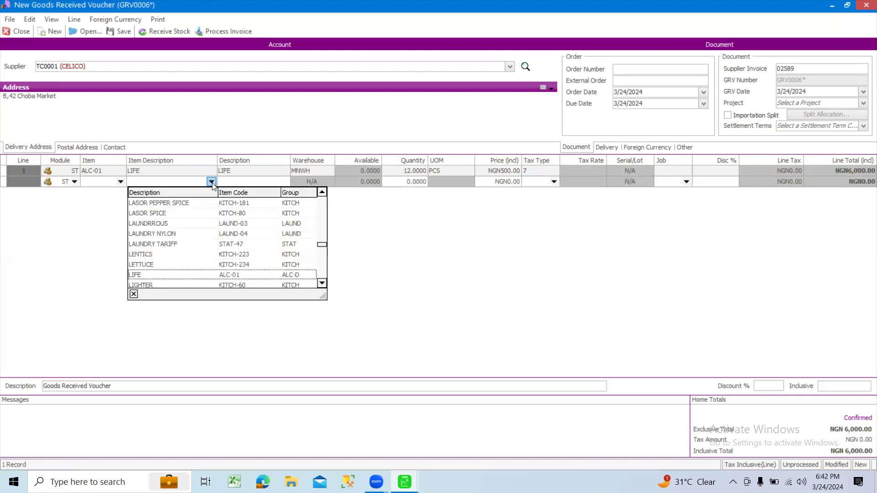
{"action": "left_click", "coordinate": [211, 182]}
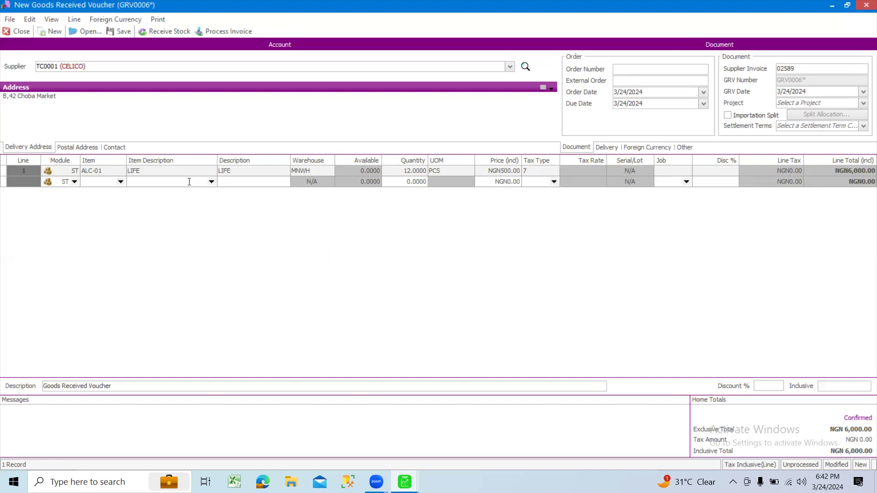
{"action": "type", "text": "BUDWEISER"}
{"action": "key", "text": "Tab"}
{"action": "key", "text": "Tab"}
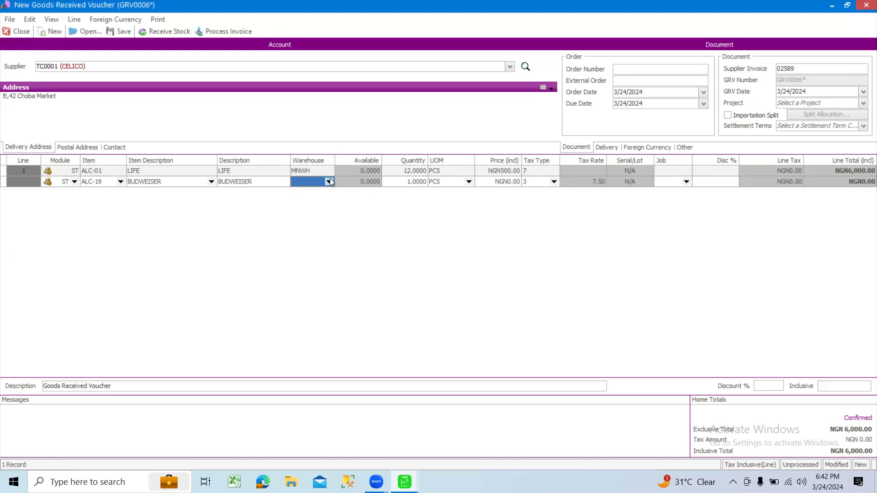
Step: Set the BUDWEISER line to warehouse MNWH with a quantity of 24 and an inclusive price of 600
{"action": "type", "text": "M"}
{"action": "key", "text": "Tab"}
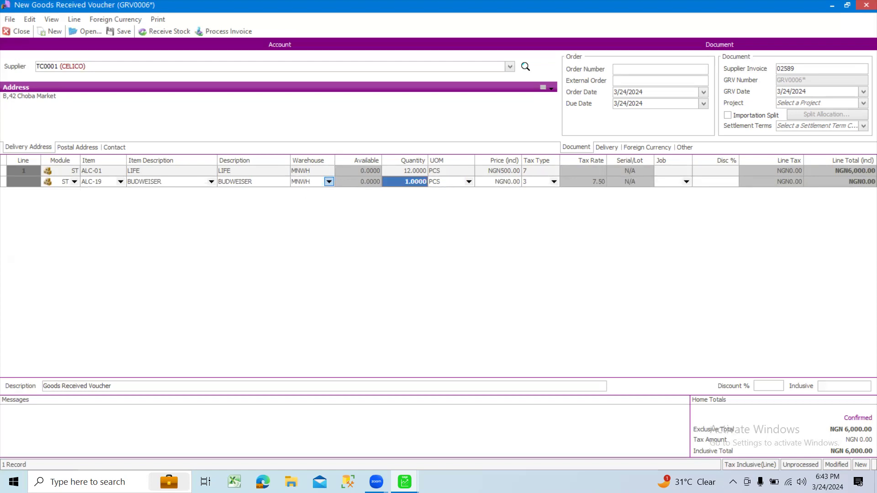
{"action": "type", "text": "24"}
{"action": "key", "text": "Tab"}
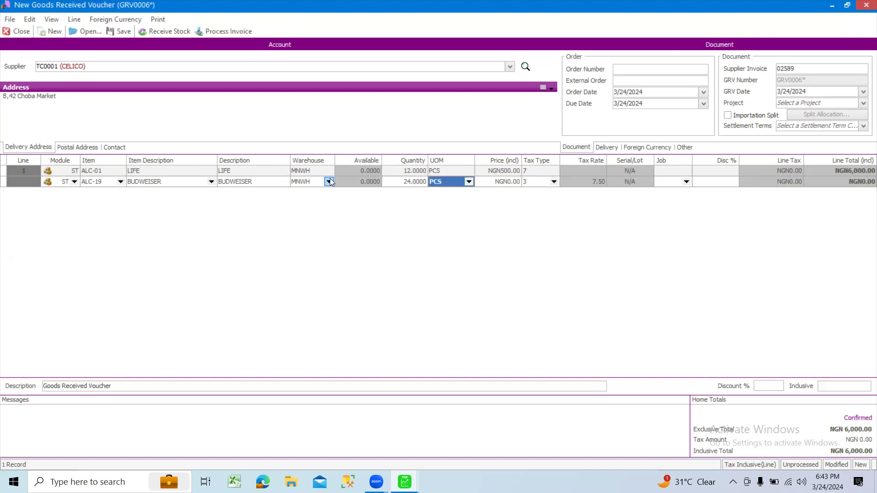
{"action": "key", "text": "Tab"}
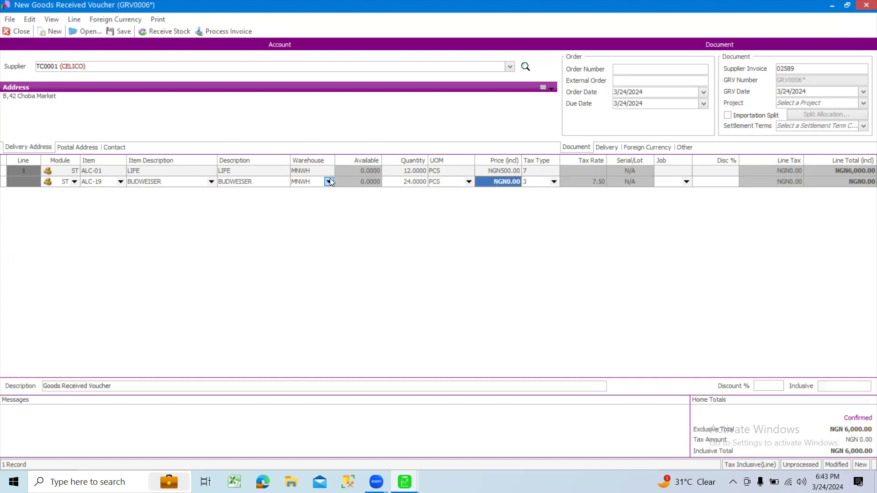
{"action": "type", "text": "600"}
{"action": "key", "text": "Tab"}
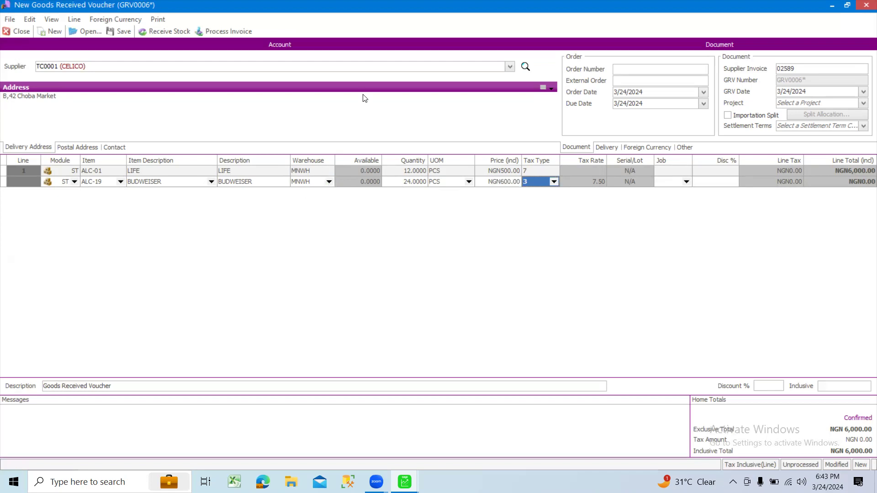
Step: Complete the BUDWEISER line with tax type 7, Exempt, and receive the voucher's stock without printing the document
{"action": "left_click", "coordinate": [554, 181]}
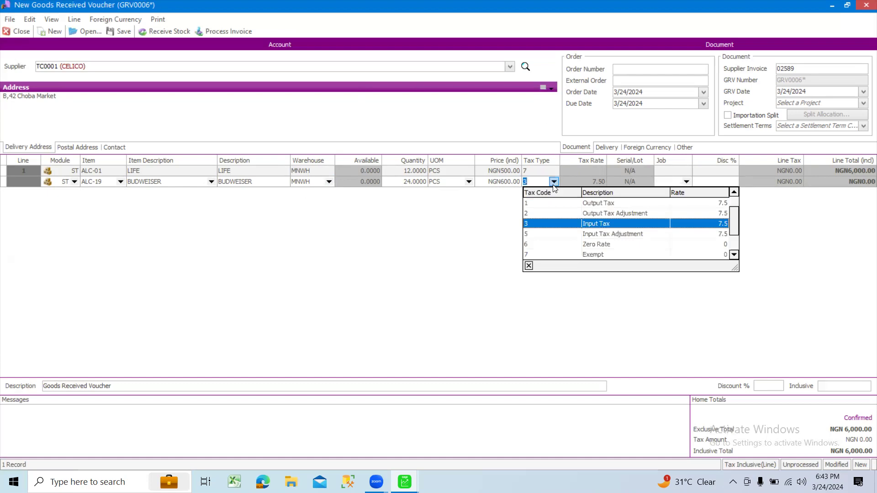
{"action": "left_click", "coordinate": [554, 183]}
{"action": "type", "text": "7"}
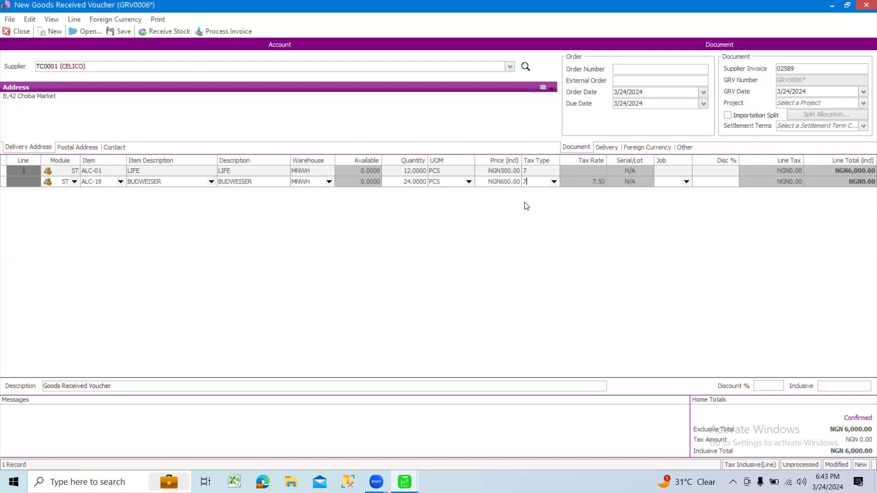
{"action": "key", "text": "Tab"}
{"action": "key", "text": "Tab"}
{"action": "key", "text": "Tab"}
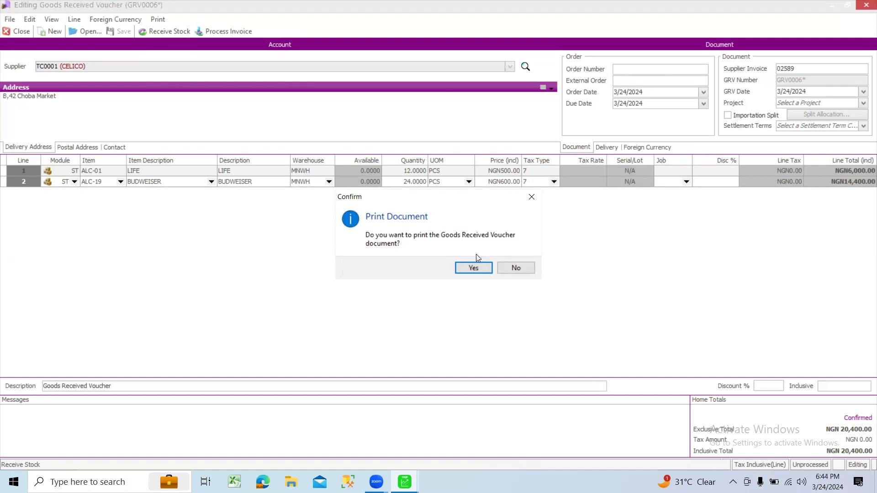
{"action": "left_click", "coordinate": [511, 270]}
{"action": "left_click", "coordinate": [510, 269]}
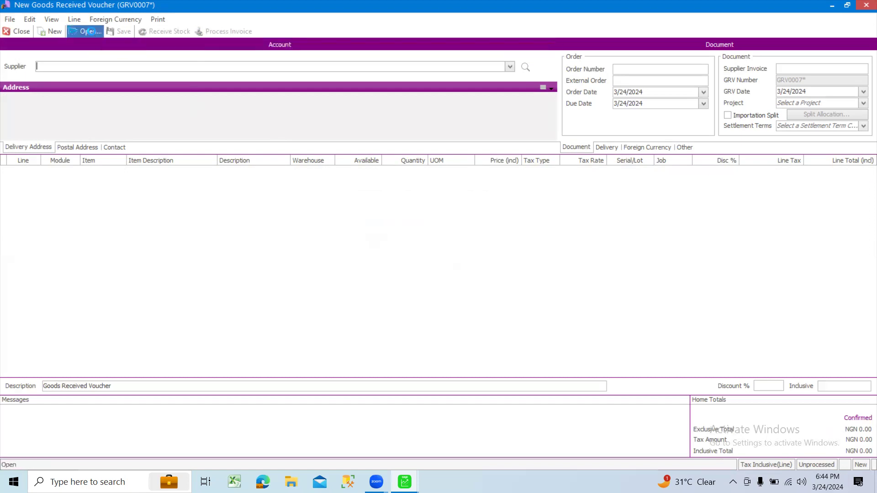
Step: Find the GRV and supplier invoice documents of the supplier CELICO in the existing vouchers
{"action": "left_click", "coordinate": [90, 31]}
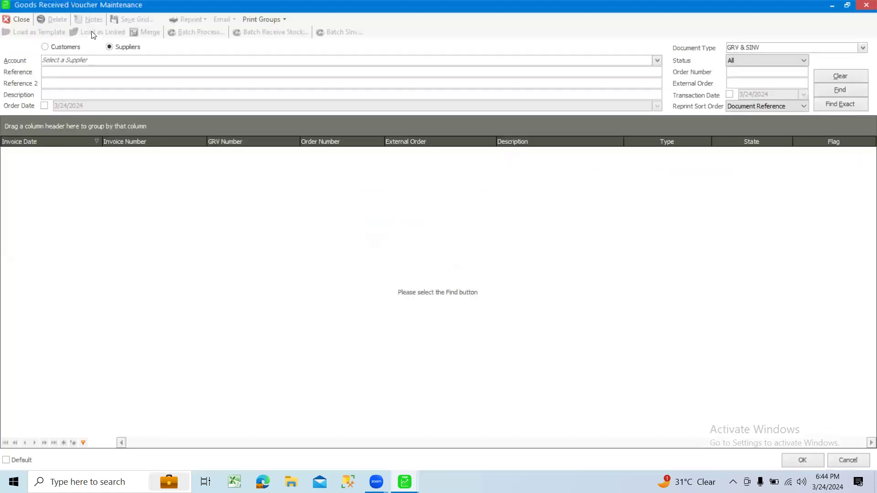
{"action": "left_click", "coordinate": [656, 60]}
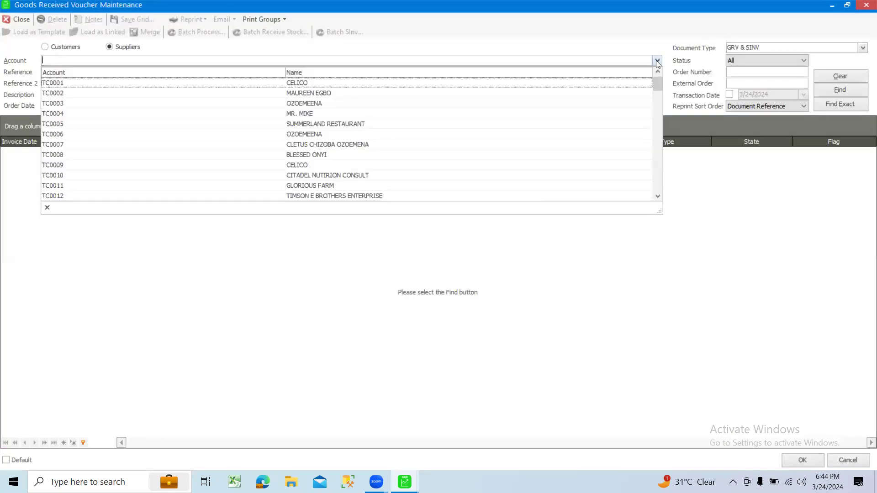
{"action": "left_click", "coordinate": [300, 80]}
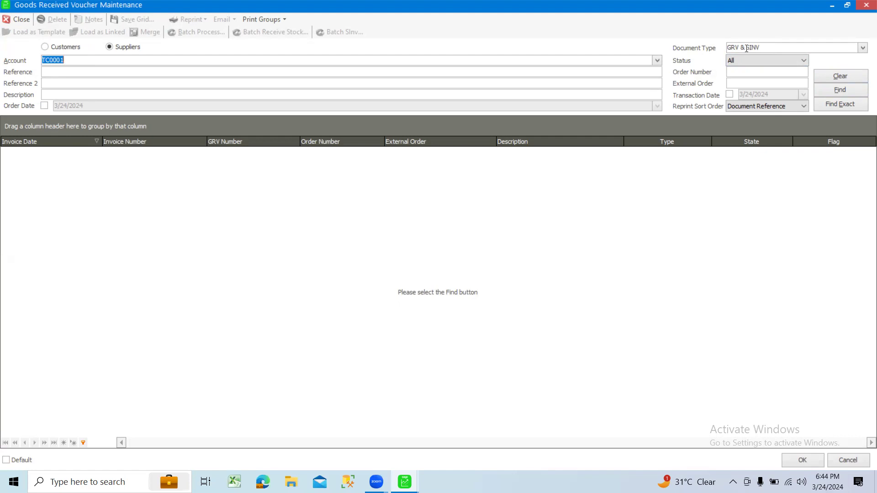
{"action": "left_click", "coordinate": [863, 48]}
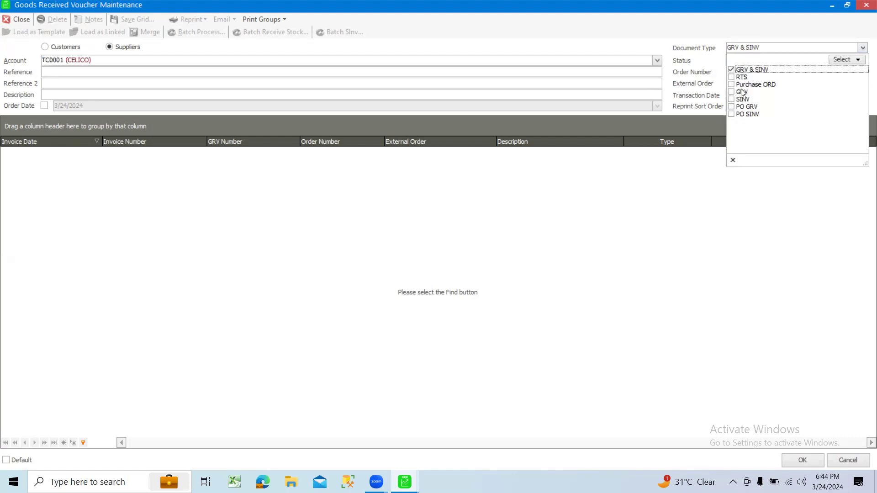
{"action": "left_click", "coordinate": [761, 25]}
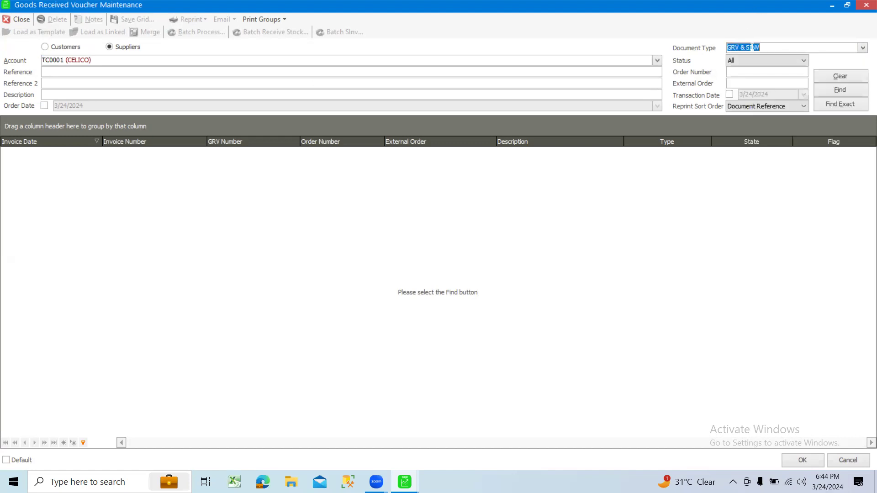
{"action": "left_click", "coordinate": [833, 87]}
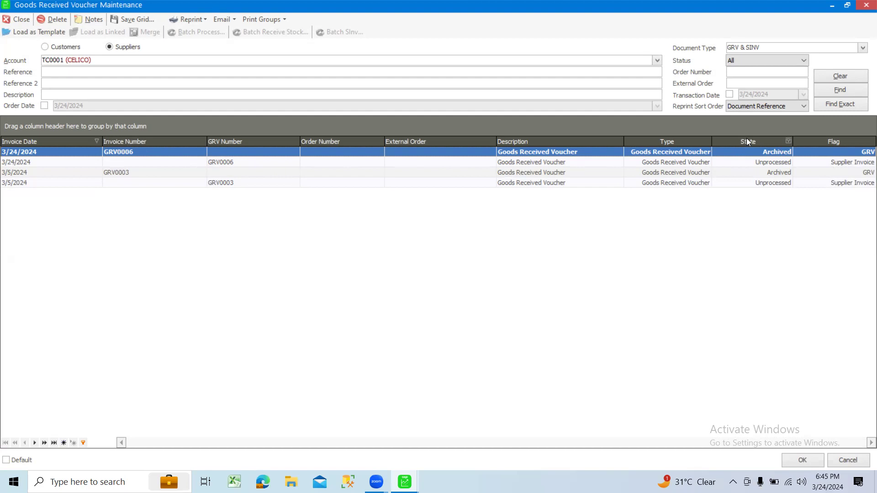
Step: Process the unprocessed supplier invoice for GRV0006 without printing it, and close the voucher window
{"action": "double_click", "coordinate": [762, 162]}
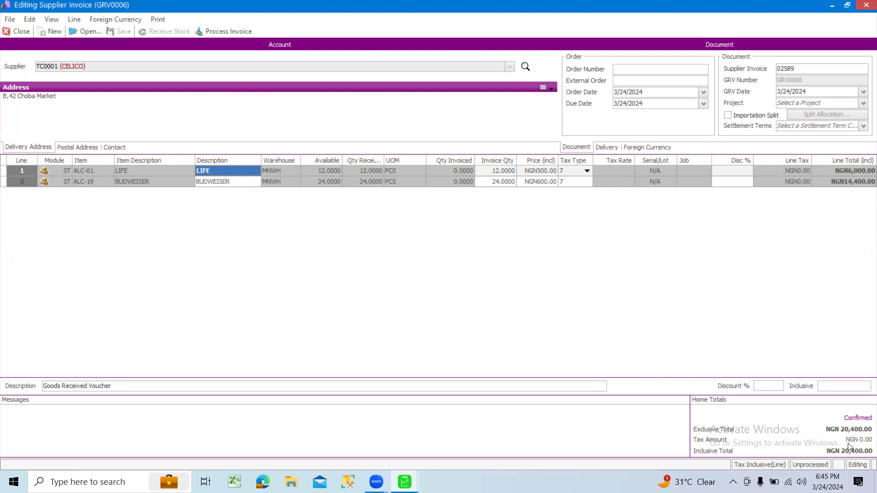
{"action": "left_click", "coordinate": [222, 32]}
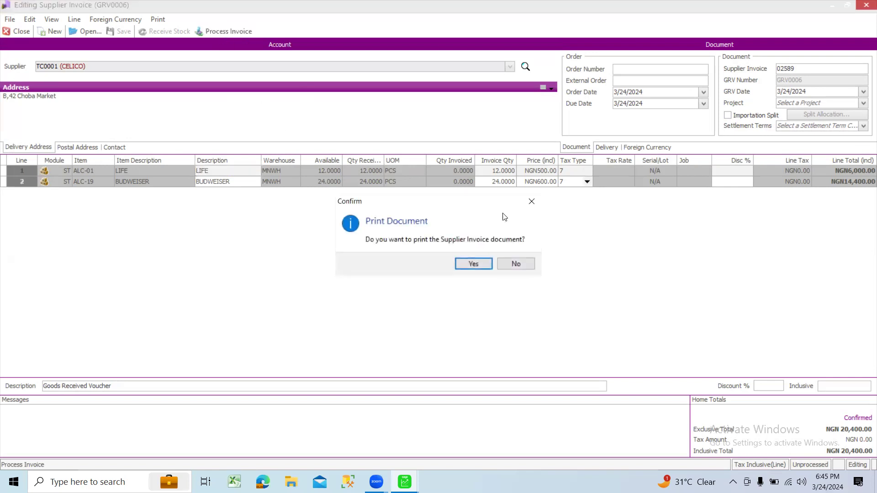
{"action": "left_click", "coordinate": [515, 265]}
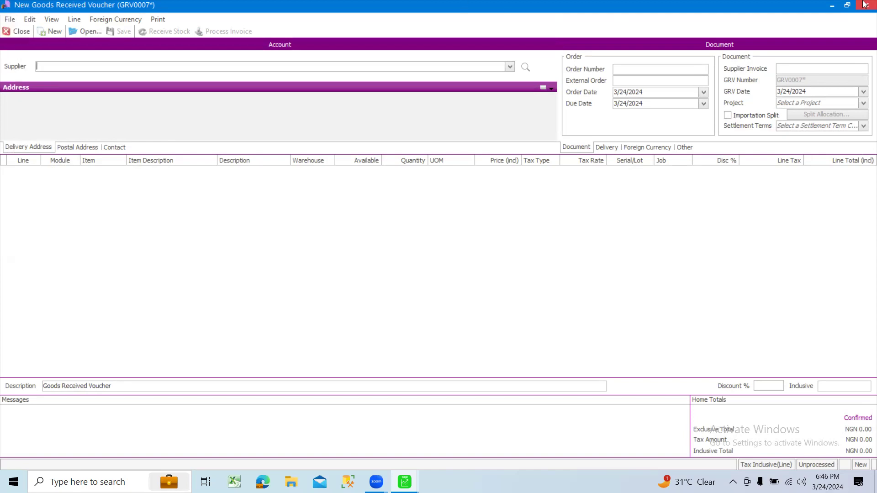
{"action": "left_click", "coordinate": [15, 30]}
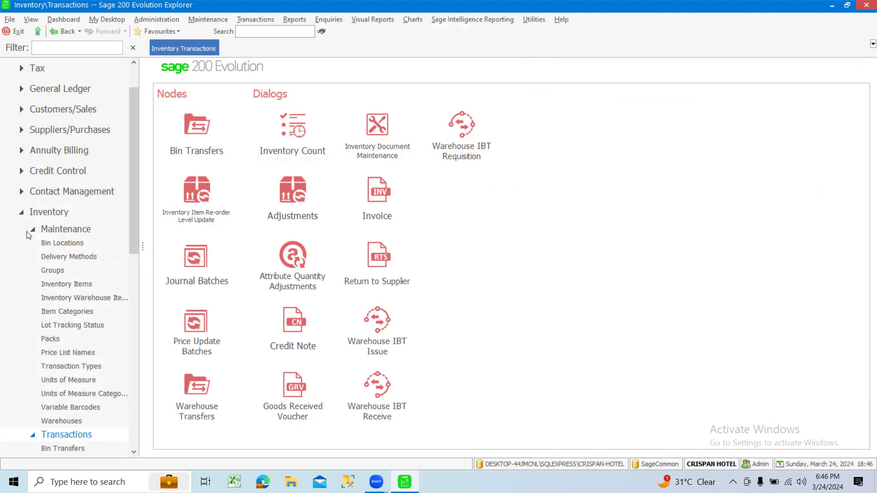
Step: Open the warehouse transfer batch WHT00001 and enter LIFE as the item on its first line
{"action": "left_click", "coordinate": [20, 214]}
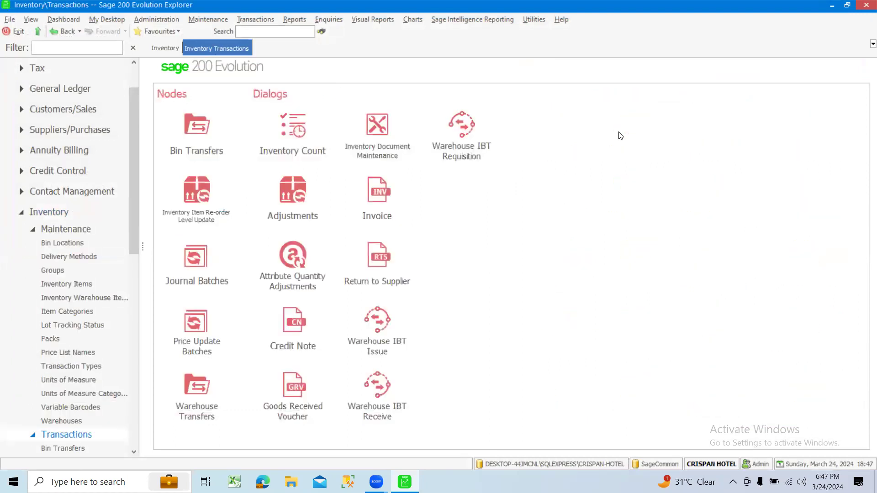
{"action": "left_click", "coordinate": [203, 390]}
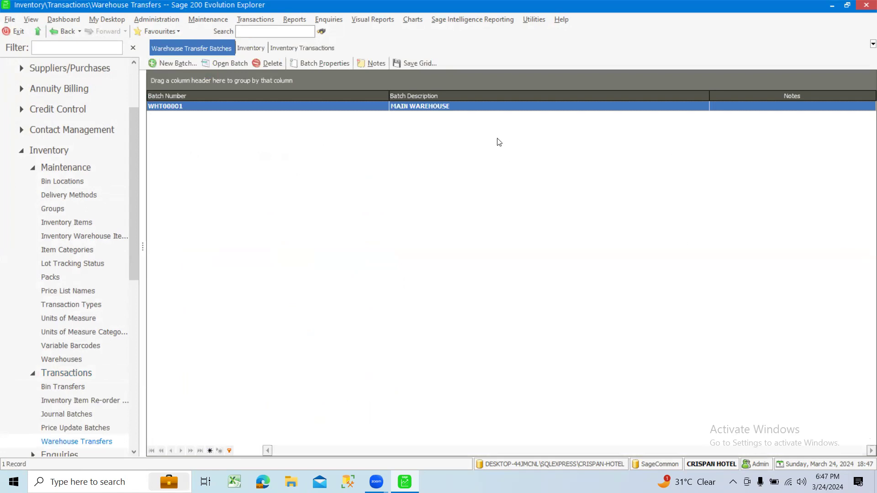
{"action": "double_click", "coordinate": [432, 107]}
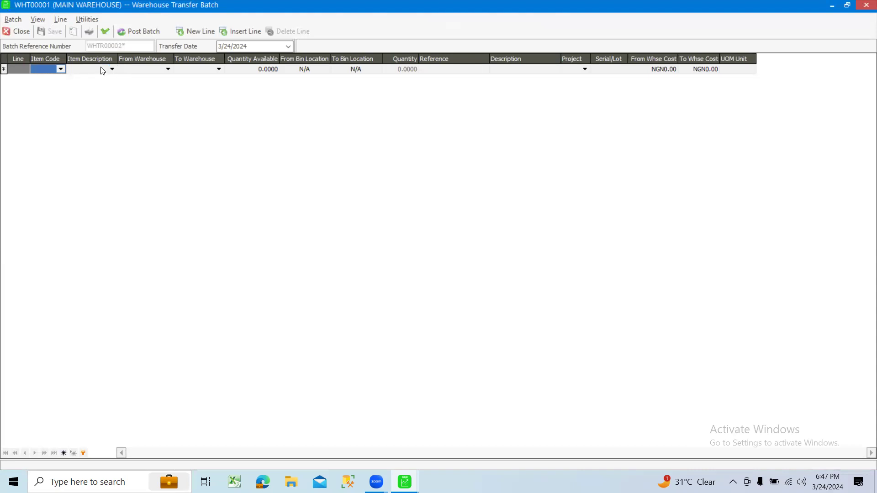
{"action": "left_click", "coordinate": [84, 73]}
{"action": "type", "text": "life"}
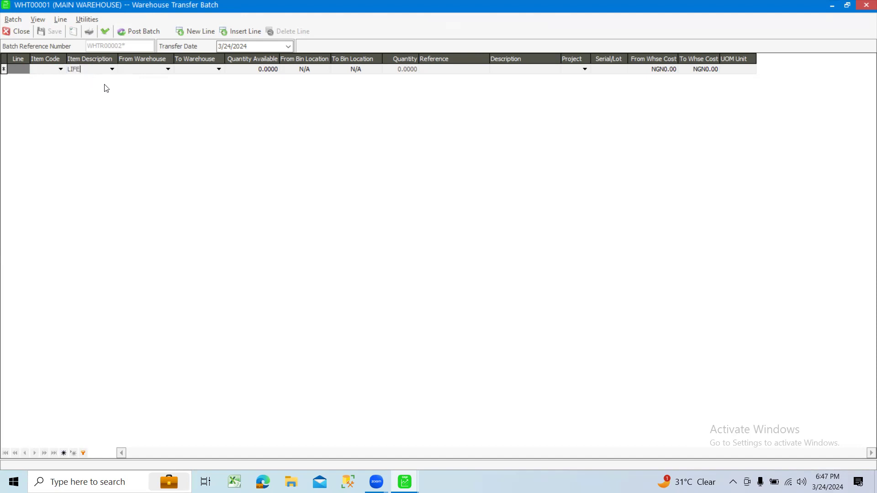
{"action": "key", "text": "Tab"}
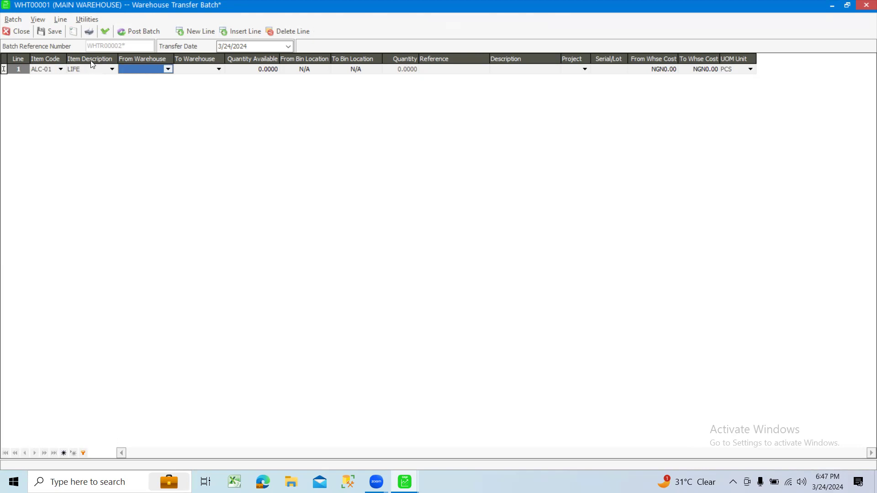
Step: Look through the item code list and try ROYCE as the first line's item description
{"action": "left_click", "coordinate": [61, 70]}
{"action": "scroll", "coordinate": [421, 160], "scroll_direction": "down", "scroll_amount": 15}
{"action": "scroll", "coordinate": [422, 159], "scroll_direction": "down", "scroll_amount": 15}
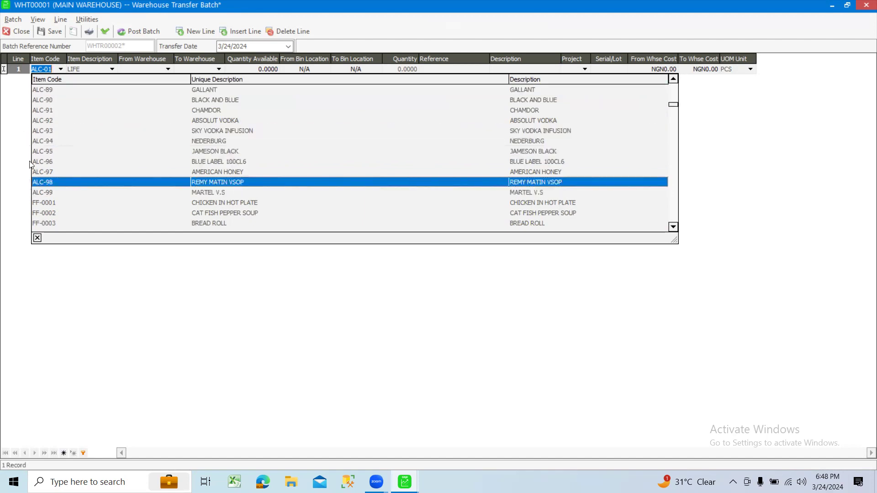
{"action": "left_click", "coordinate": [122, 322]}
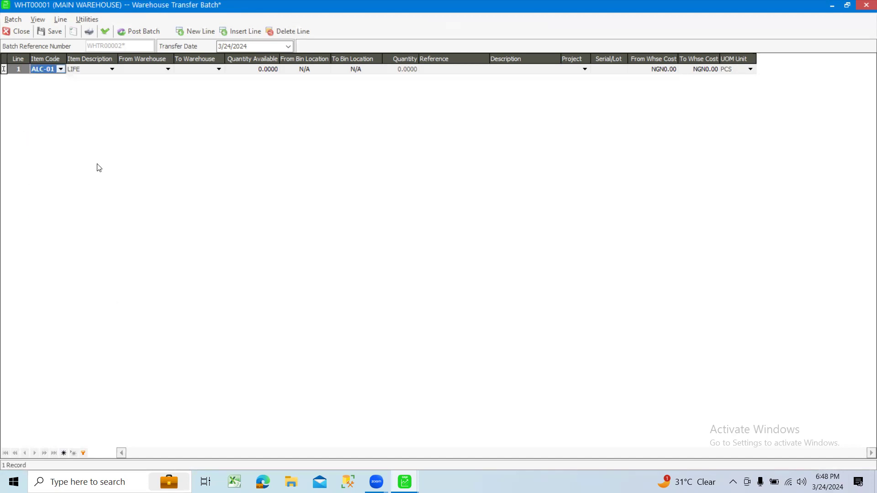
{"action": "left_click", "coordinate": [95, 71]}
{"action": "left_click", "coordinate": [94, 71]}
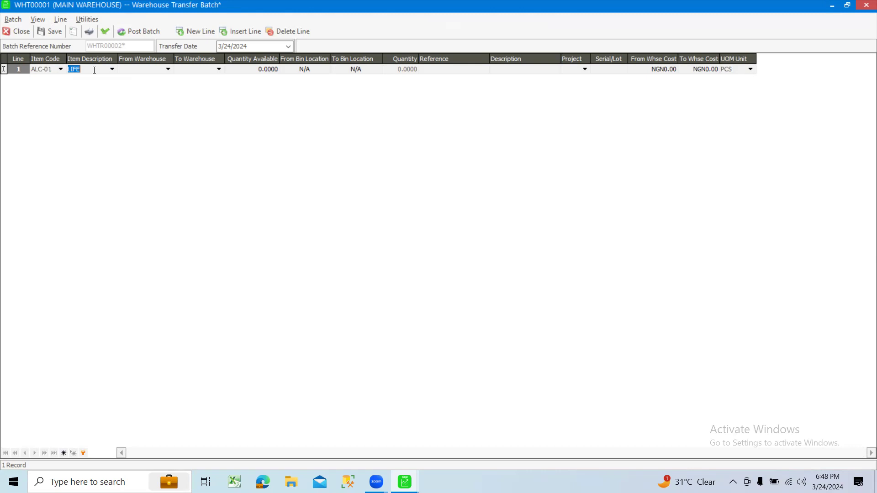
{"action": "type", "text": "ROY"}
{"action": "type", "text": "CE"}
{"action": "key", "text": "Tab"}
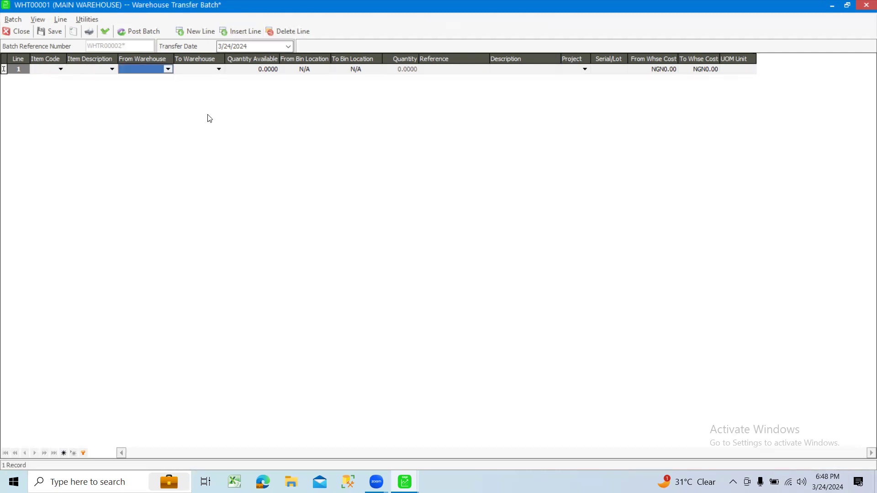
Step: Try MAGGI ROYCO as the item on the first transfer line
{"action": "left_click", "coordinate": [92, 71]}
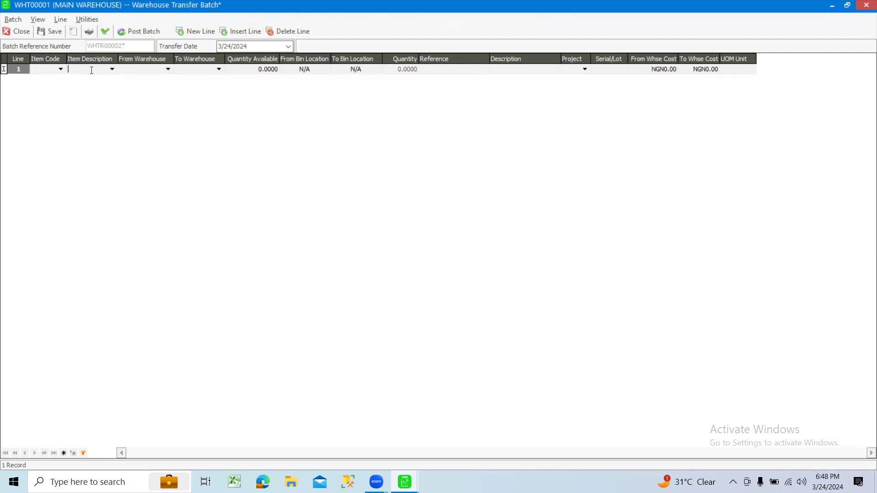
{"action": "type", "text": "MAGGI ROYCO"}
{"action": "key", "text": "Tab"}
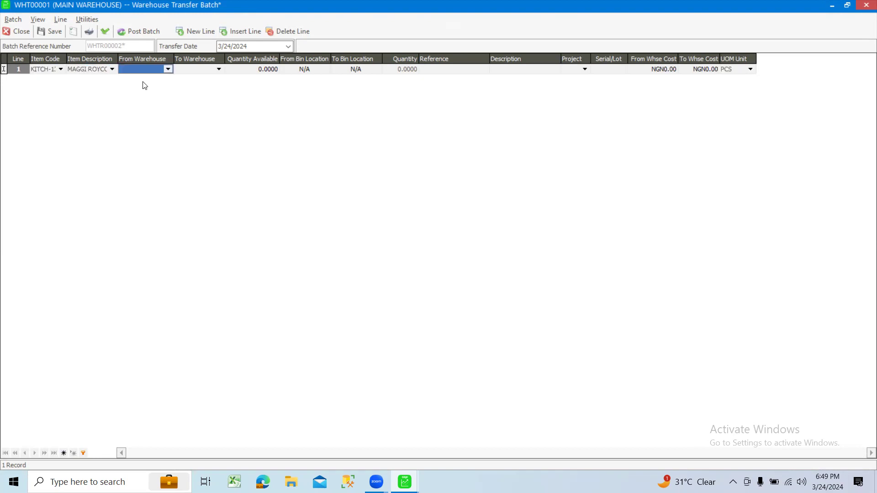
Step: Change the first transfer line's item back to LIFE
{"action": "left_click", "coordinate": [112, 70]}
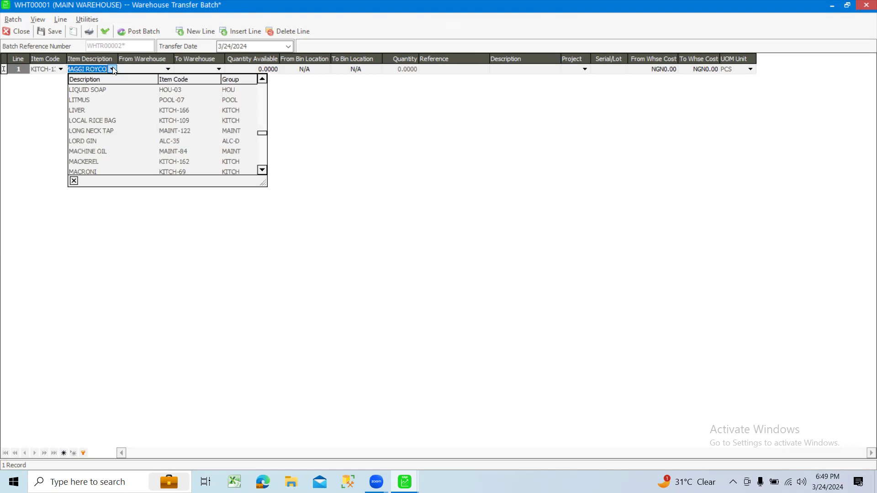
{"action": "left_click", "coordinate": [1, 130]}
{"action": "left_click", "coordinate": [96, 65]}
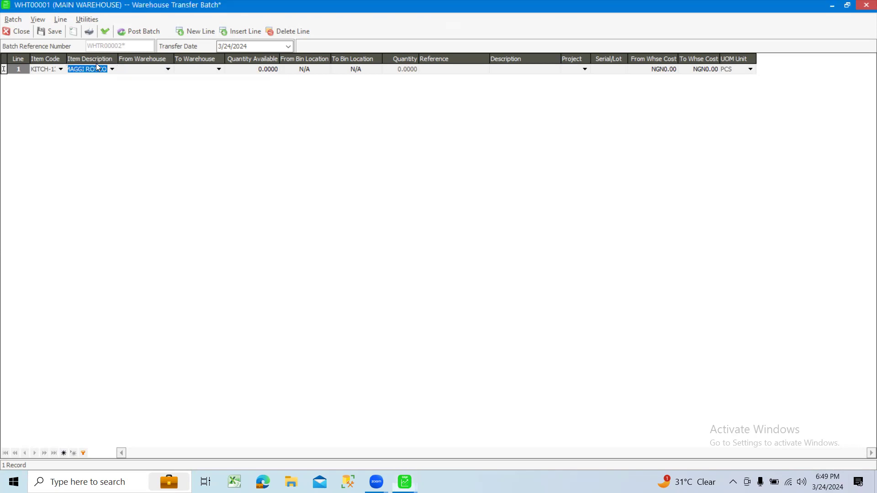
{"action": "type", "text": "LIFE"}
{"action": "key", "text": "Tab"}
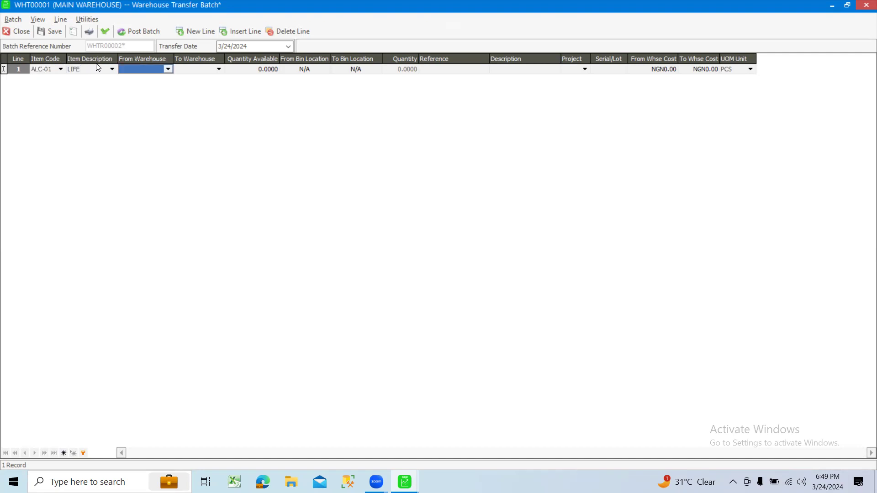
Step: Set the LIFE line to transfer a quantity of 4 from warehouse MNWH to warehouse UNFB
{"action": "left_click", "coordinate": [169, 69]}
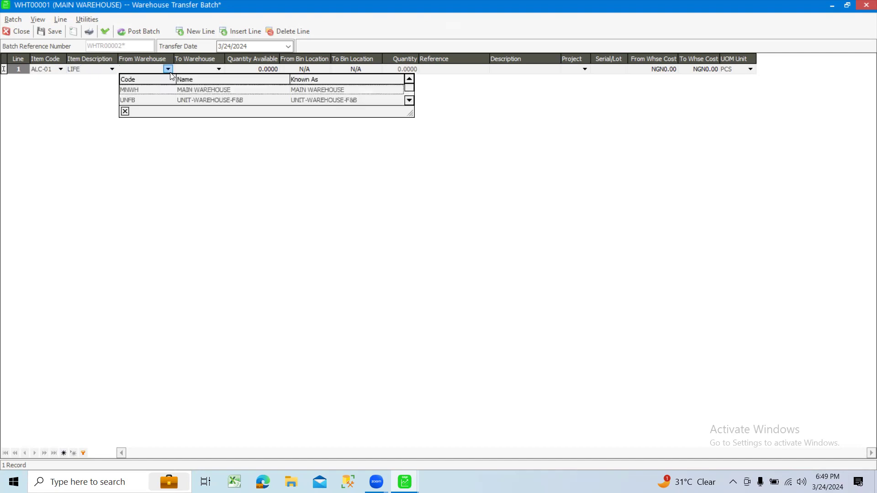
{"action": "left_click", "coordinate": [159, 89]}
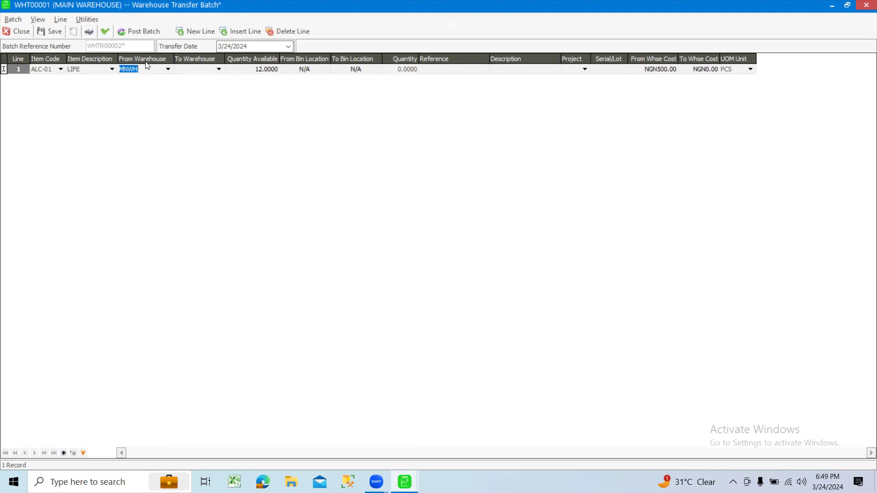
{"action": "left_click", "coordinate": [219, 69]}
{"action": "left_click", "coordinate": [202, 103]}
{"action": "left_click", "coordinate": [261, 74]}
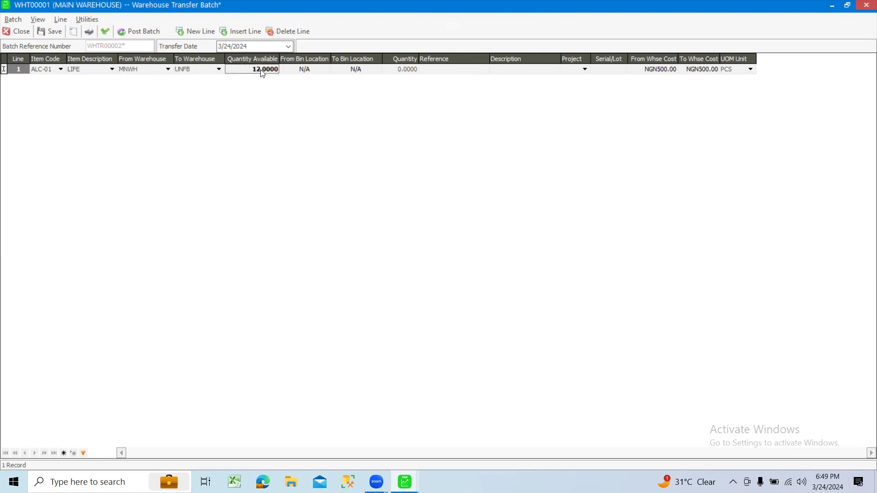
{"action": "left_click", "coordinate": [399, 71]}
{"action": "key", "text": "Tab"}
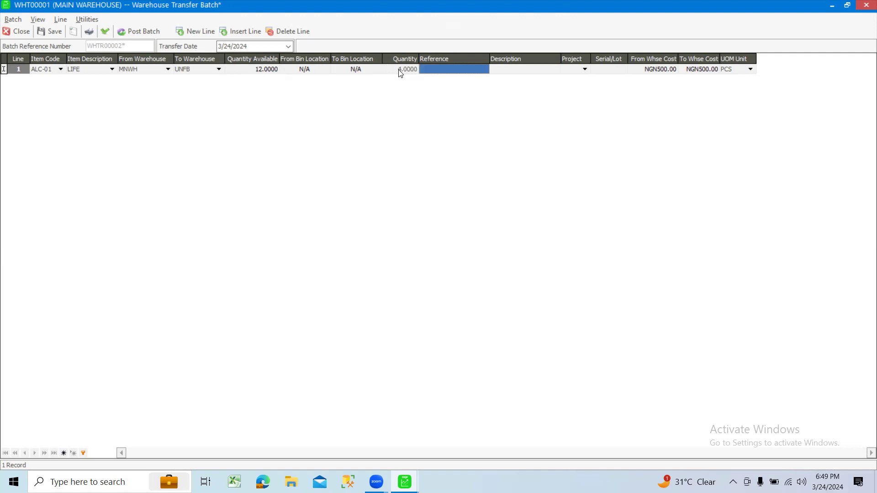
Step: Give the LIFE line the reference 2255 and description COLLECTED BY MR F&B, and complete it so a new line starts
{"action": "left_click", "coordinate": [448, 70]}
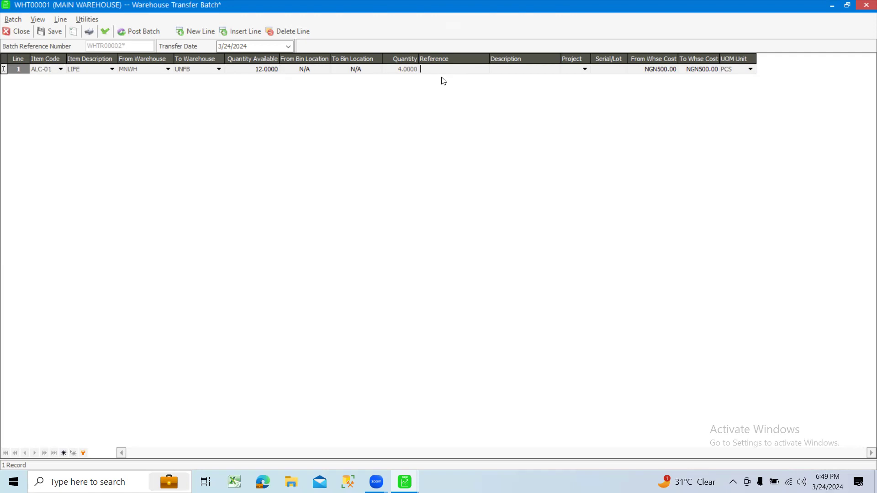
{"action": "type", "text": "2255"}
{"action": "left_click", "coordinate": [533, 70]}
{"action": "type", "text": "COLLECTED BY MR F&B"}
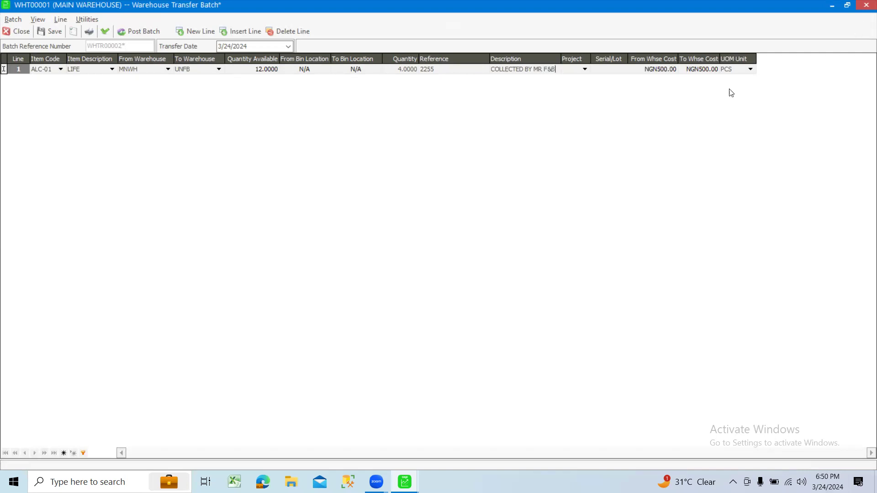
{"action": "key", "text": "Tab"}
{"action": "key", "text": "Tab"}
{"action": "key", "text": "Tab"}
{"action": "key", "text": "Tab"}
{"action": "key", "text": "Tab"}
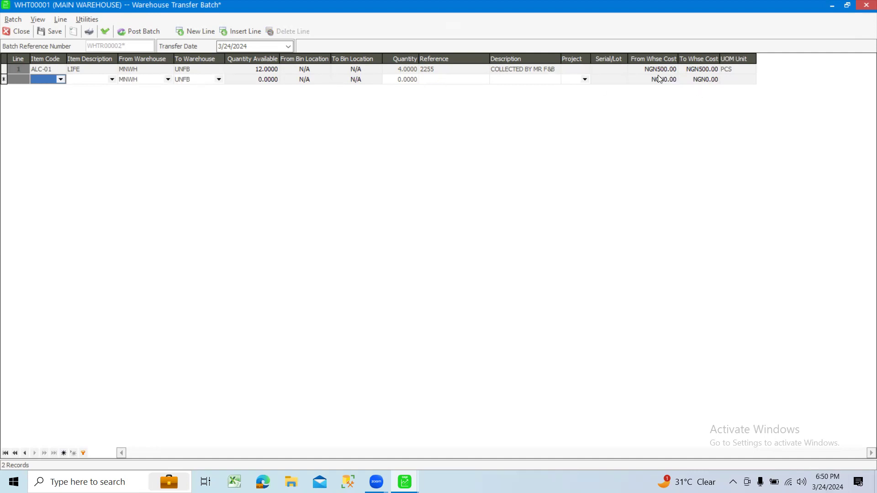
Step: Try MAGGI ROYCO as the item on the second transfer line
{"action": "left_click", "coordinate": [97, 82]}
{"action": "type", "text": "MAG"}
{"action": "key", "text": "Tab"}
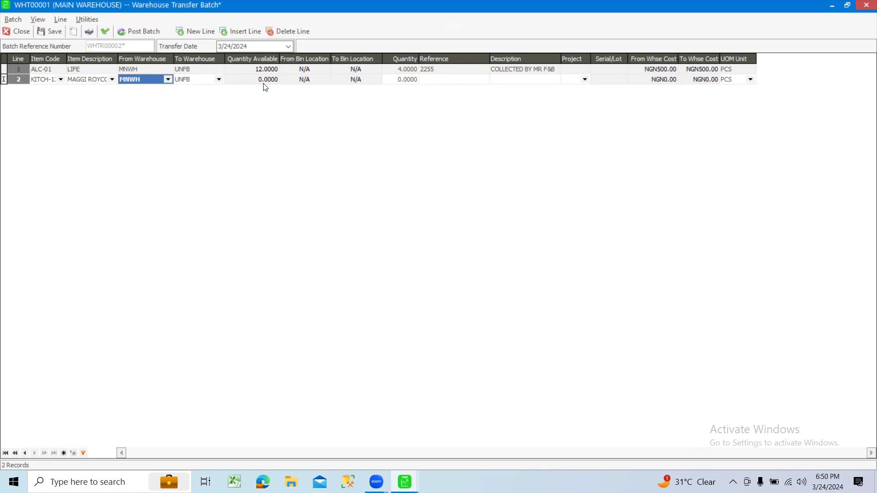
{"action": "key", "text": "Tab"}
{"action": "key", "text": "Tab"}
{"action": "key", "text": "Tab"}
Step: Set the second transfer line's item to BUDWEISER with a quantity of 12, from MNWH to UNFB
{"action": "left_click", "coordinate": [99, 80]}
{"action": "type", "text": "BUD"}
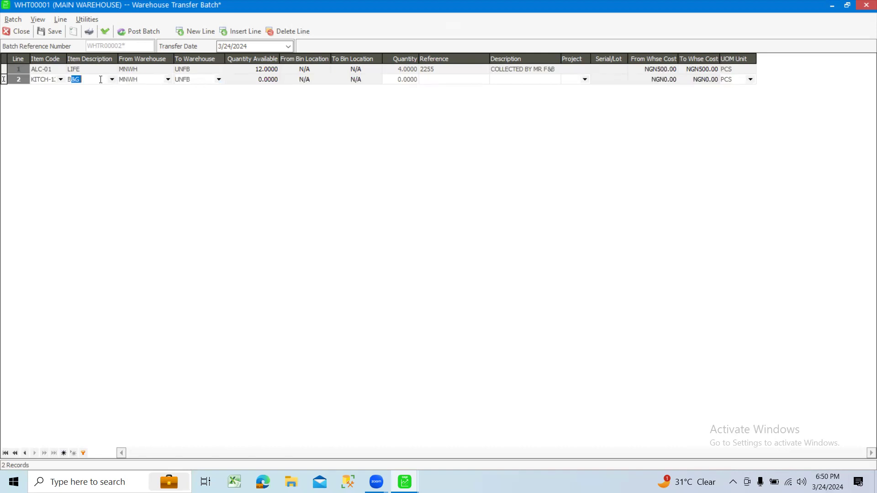
{"action": "key", "text": "Tab"}
{"action": "key", "text": "Tab"}
{"action": "key", "text": "Tab"}
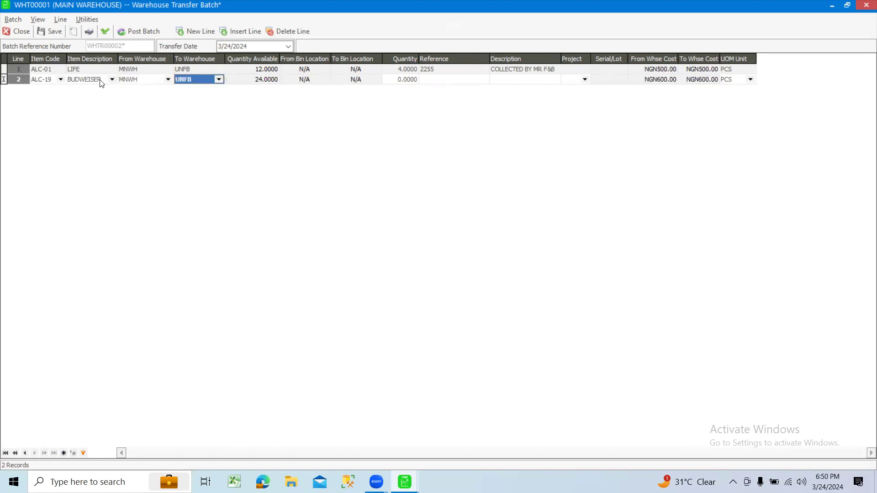
{"action": "left_click", "coordinate": [400, 79]}
{"action": "type", "text": "12"}
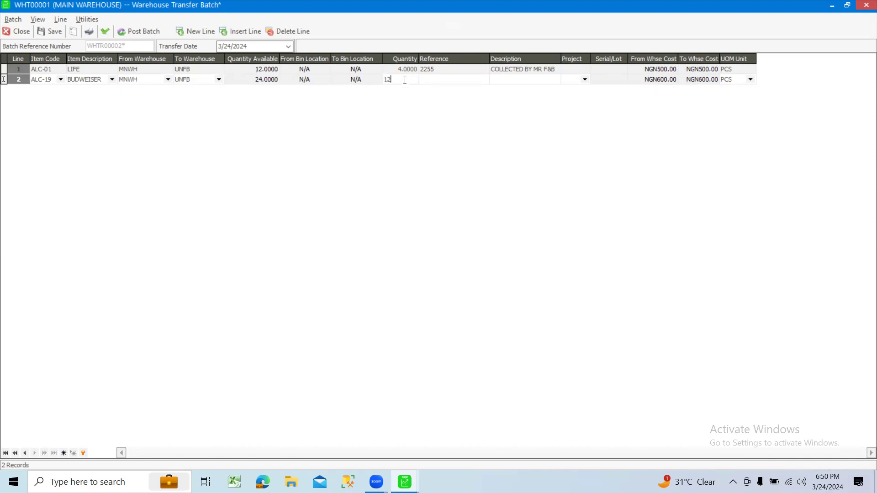
{"action": "key", "text": "Tab"}
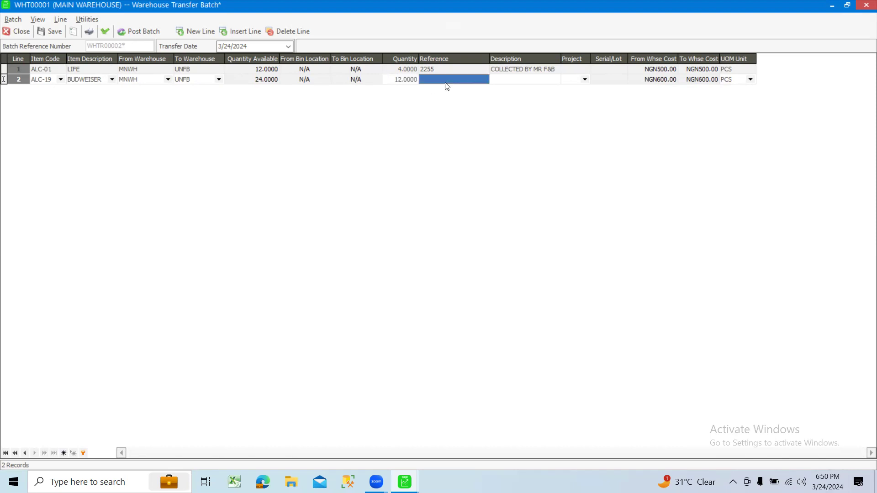
Step: Complete the BUDWEISER transfer line with reference 2255 and the description "COLLECTED BY MR F&B" copied from the LIFE line
{"action": "type", "text": "2255"}
{"action": "key", "text": "Tab"}
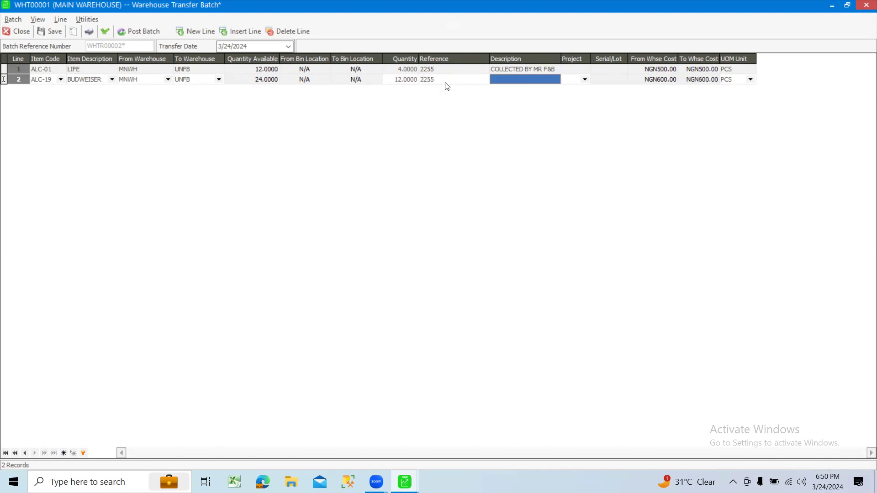
{"action": "left_click", "coordinate": [507, 70]}
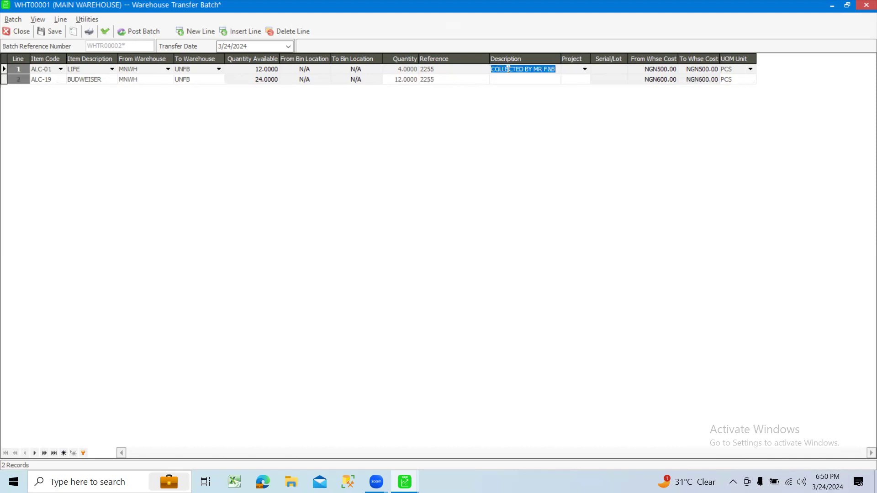
{"action": "key", "text": "ctrl+c"}
{"action": "left_click", "coordinate": [521, 80]}
{"action": "key", "text": "ctrl+v"}
{"action": "left_click", "coordinate": [533, 103]}
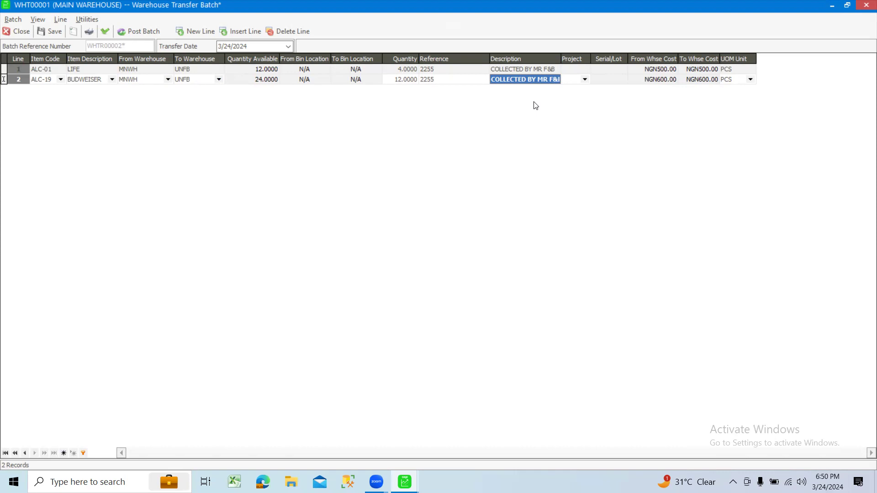
{"action": "key", "text": "Tab"}
{"action": "key", "text": "Tab"}
{"action": "key", "text": "Tab"}
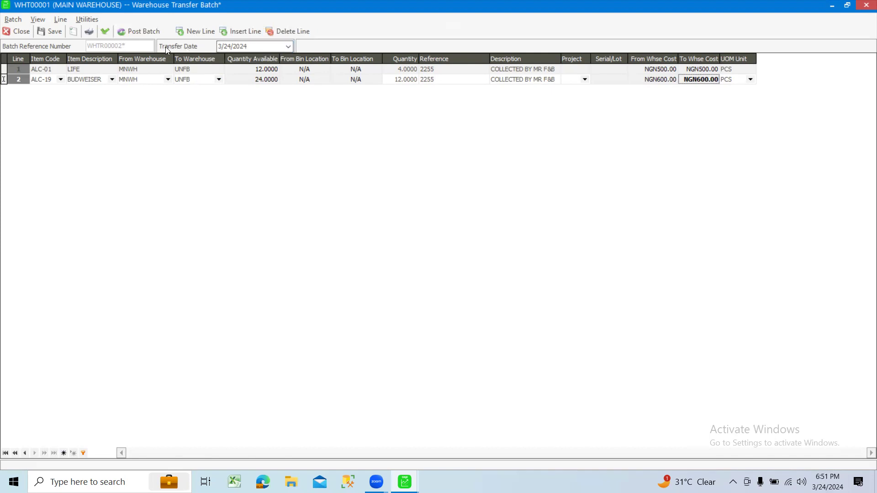
Step: Save and post the warehouse transfer batch without printing the batch file
{"action": "left_click", "coordinate": [138, 34]}
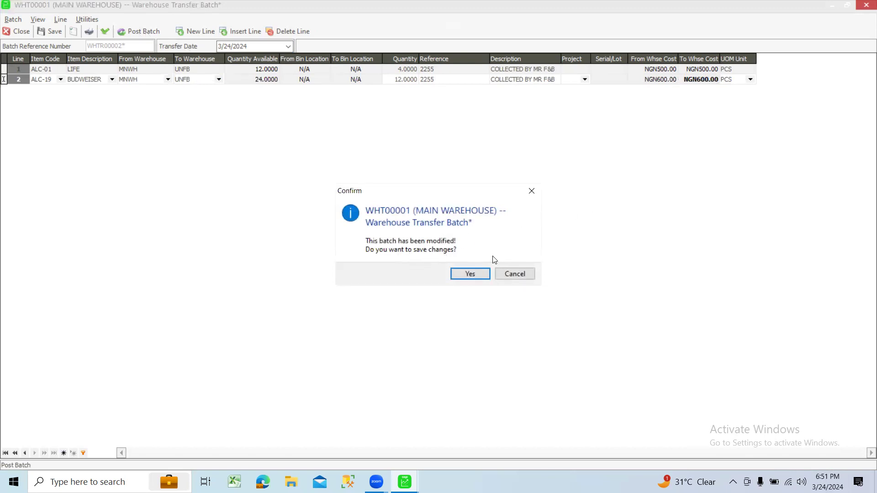
{"action": "left_click", "coordinate": [474, 273]}
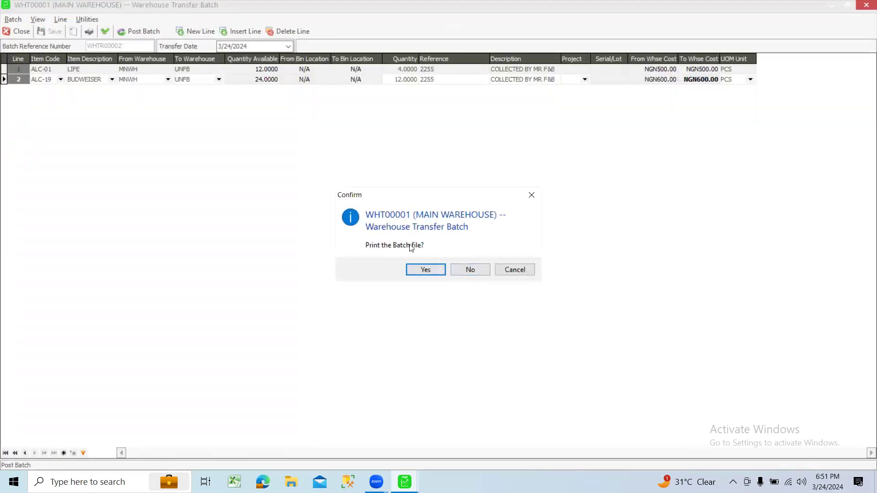
{"action": "left_click", "coordinate": [468, 268]}
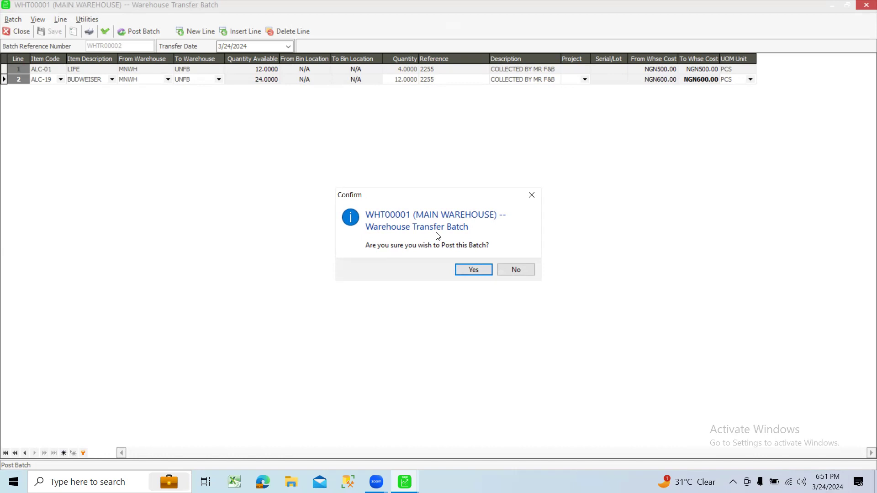
{"action": "left_click", "coordinate": [474, 268]}
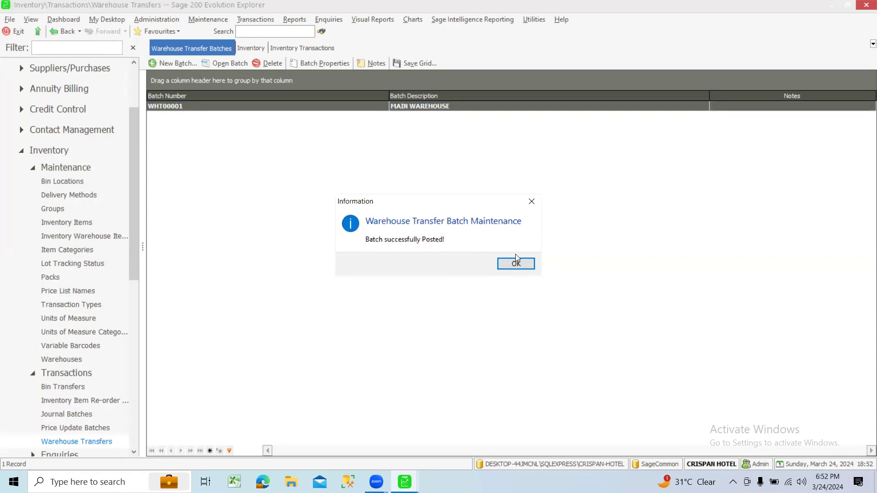
{"action": "left_click", "coordinate": [522, 266]}
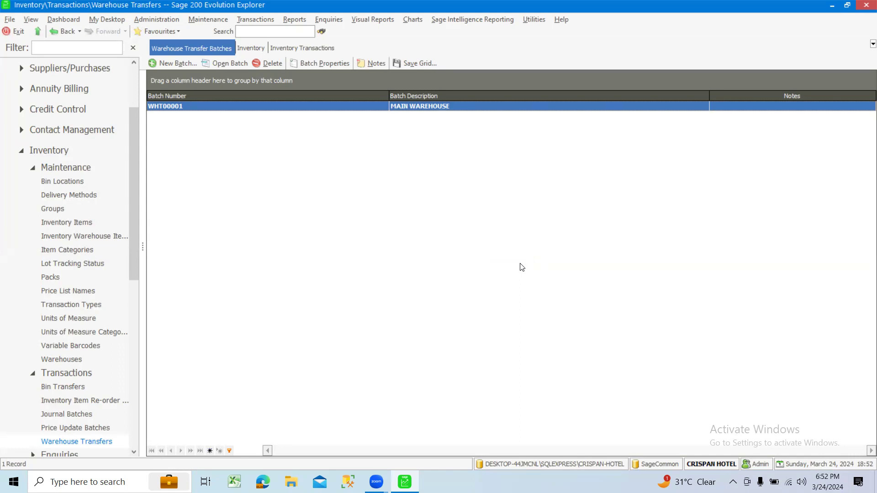
Step: Start a new Return to Supplier document from the inventory transactions
{"action": "left_click", "coordinate": [46, 151]}
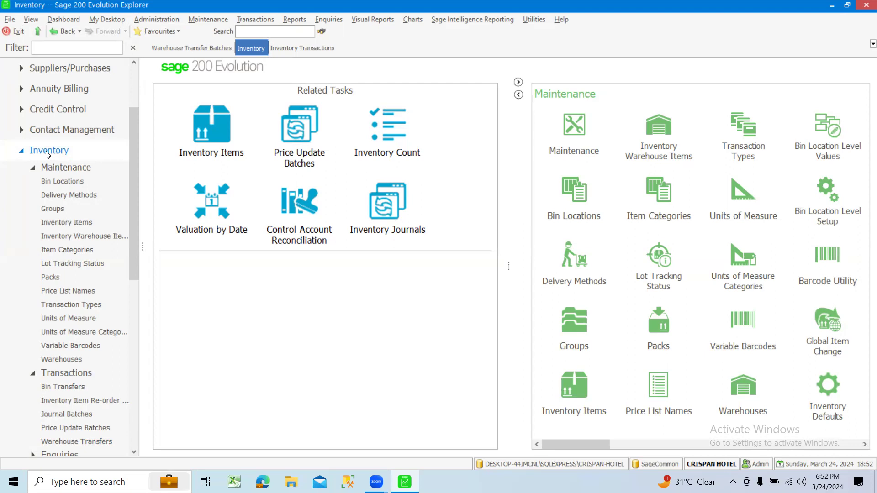
{"action": "scroll", "coordinate": [662, 205], "scroll_direction": "down", "scroll_amount": 5}
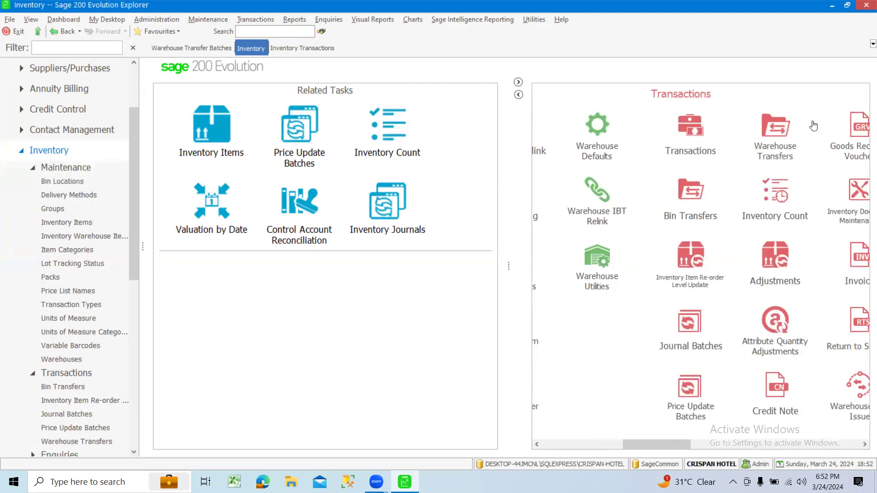
{"action": "left_click", "coordinate": [691, 120]}
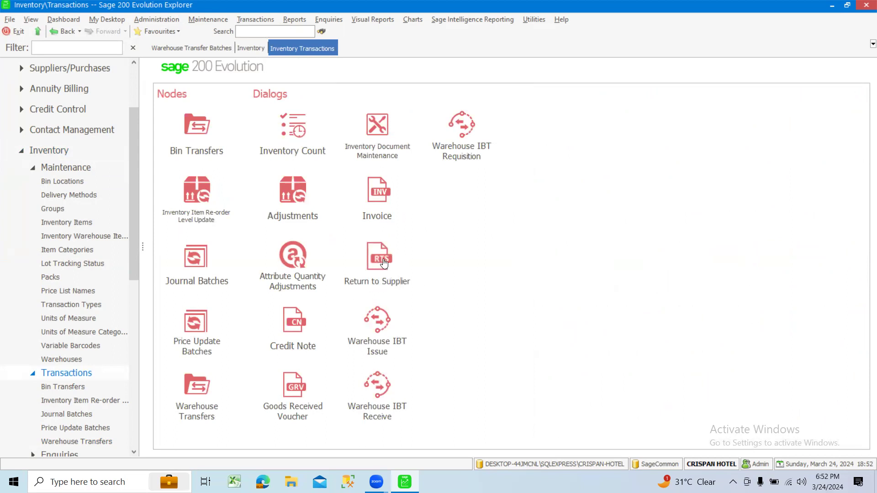
{"action": "left_click", "coordinate": [384, 263]}
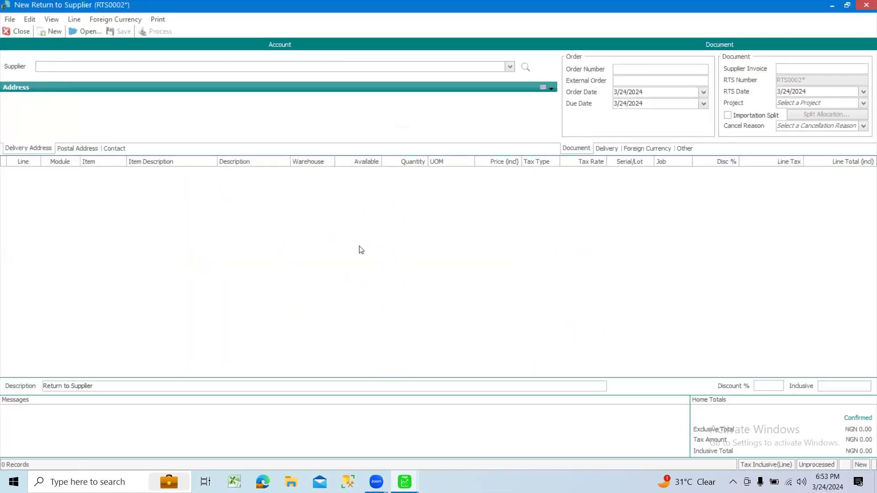
Step: Find supplier CELICO's documents with the GRV & SINV type added to RTS, and load goods received voucher GRV0006 into the return
{"action": "left_click", "coordinate": [86, 30]}
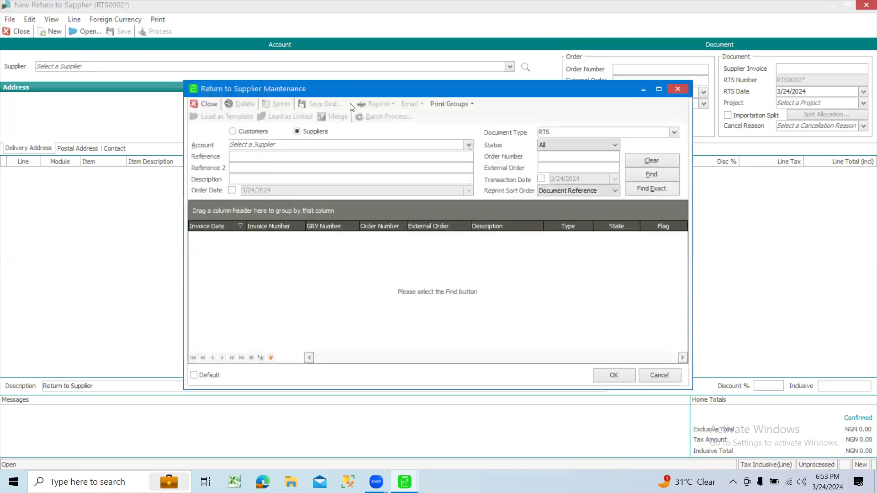
{"action": "left_click", "coordinate": [469, 145]}
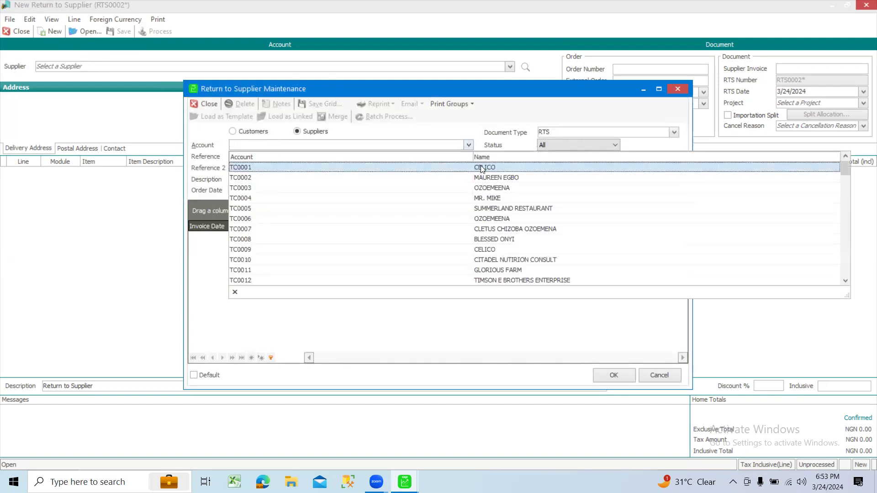
{"action": "left_click", "coordinate": [482, 168]}
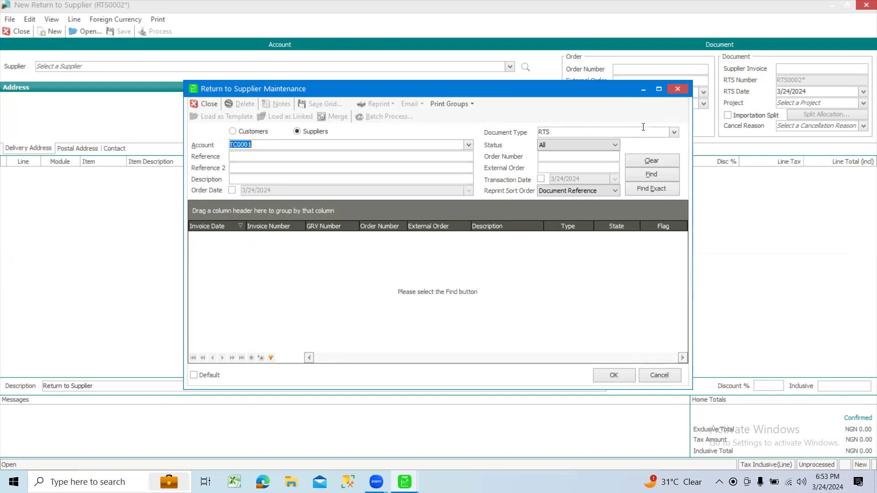
{"action": "left_click", "coordinate": [674, 132]}
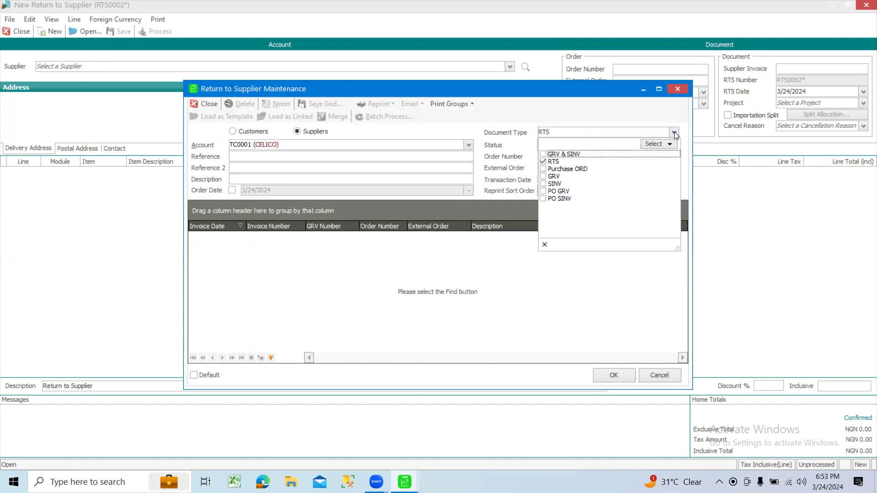
{"action": "left_click", "coordinate": [547, 155]}
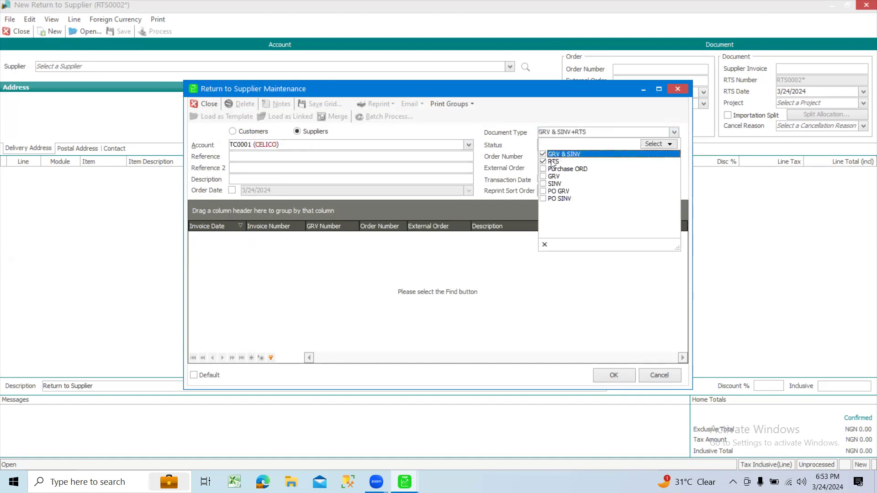
{"action": "left_click", "coordinate": [544, 106]}
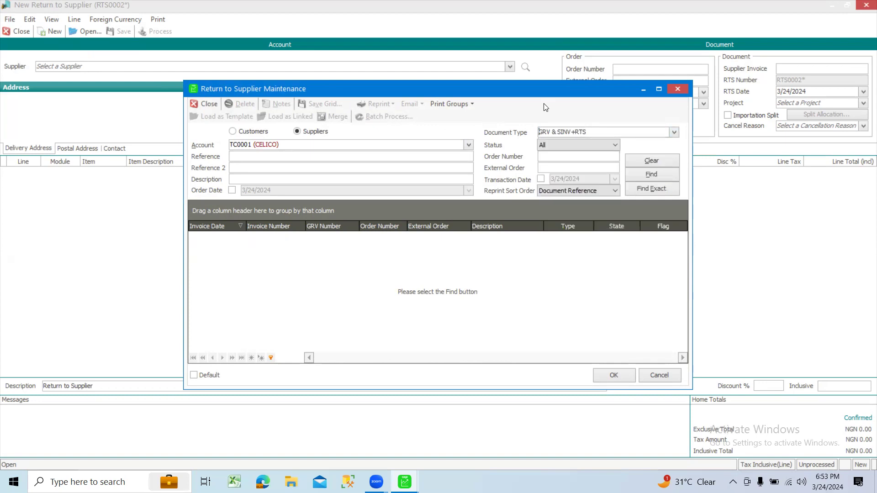
{"action": "left_click", "coordinate": [653, 173]}
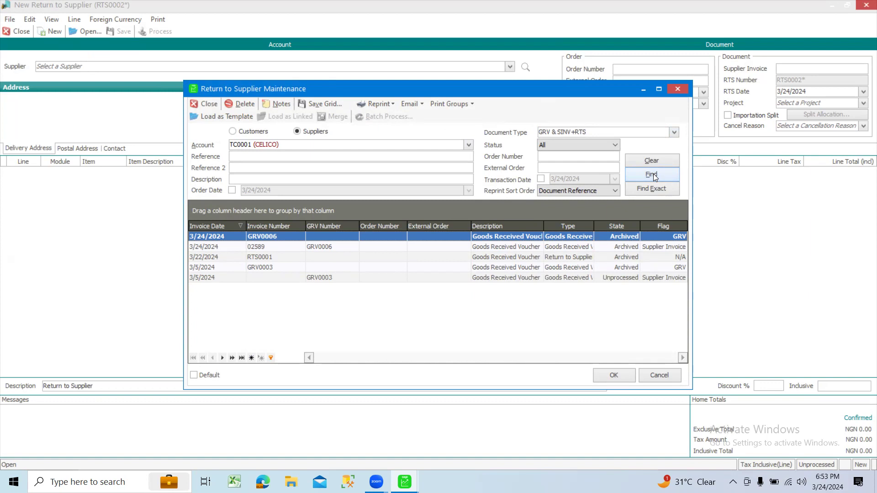
{"action": "double_click", "coordinate": [569, 236]}
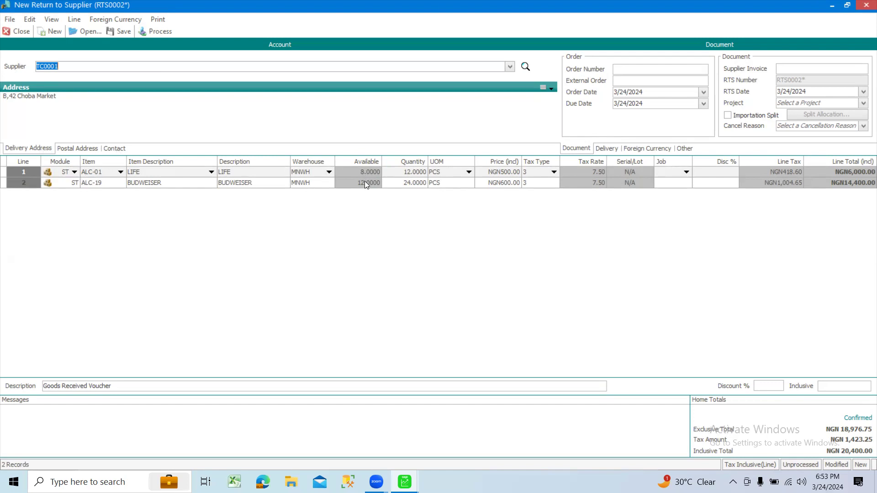
Step: Set the return quantity to 2 for both the LIFE and BUDWEISER lines
{"action": "left_click", "coordinate": [417, 172]}
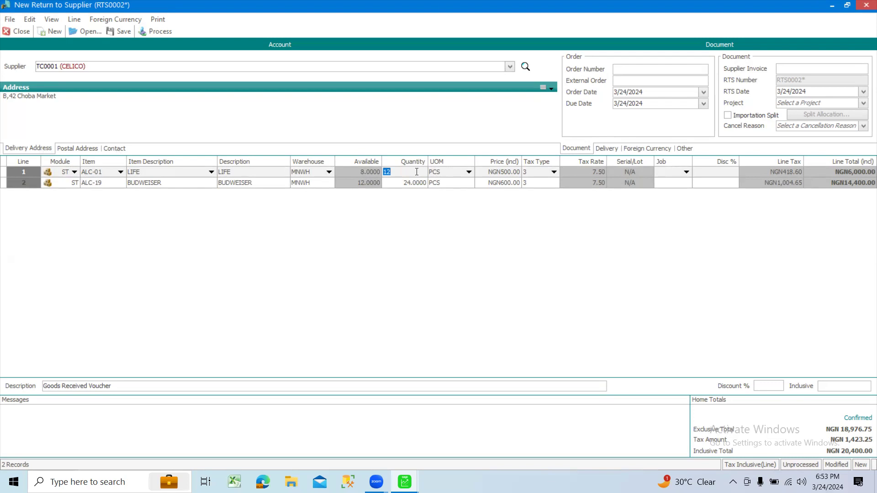
{"action": "type", "text": "2"}
{"action": "left_click", "coordinate": [423, 183]}
{"action": "type", "text": "2"}
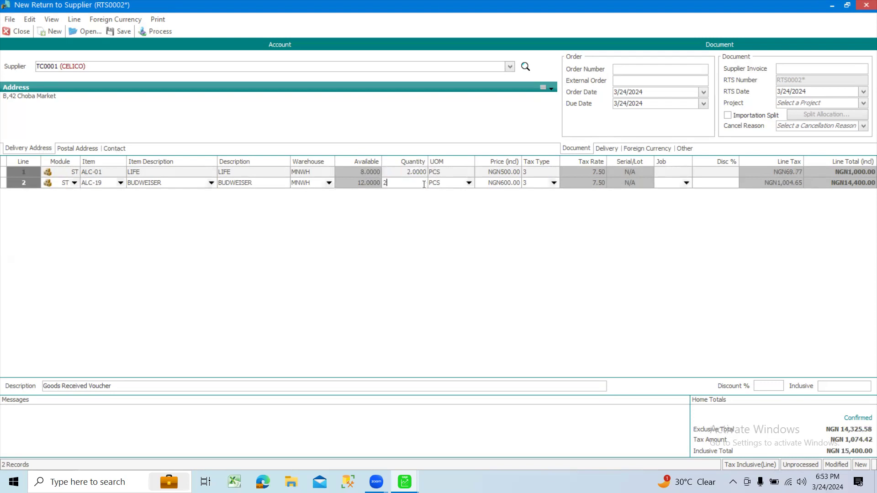
{"action": "key", "text": "Return"}
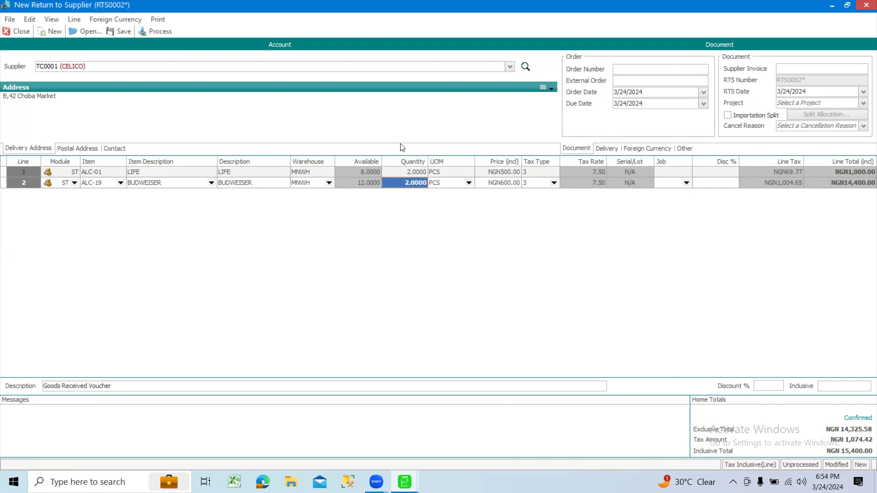
Step: Change the tax type of the LIFE and BUDWEISER return lines to 7 (Exempt)
{"action": "left_click", "coordinate": [549, 171]}
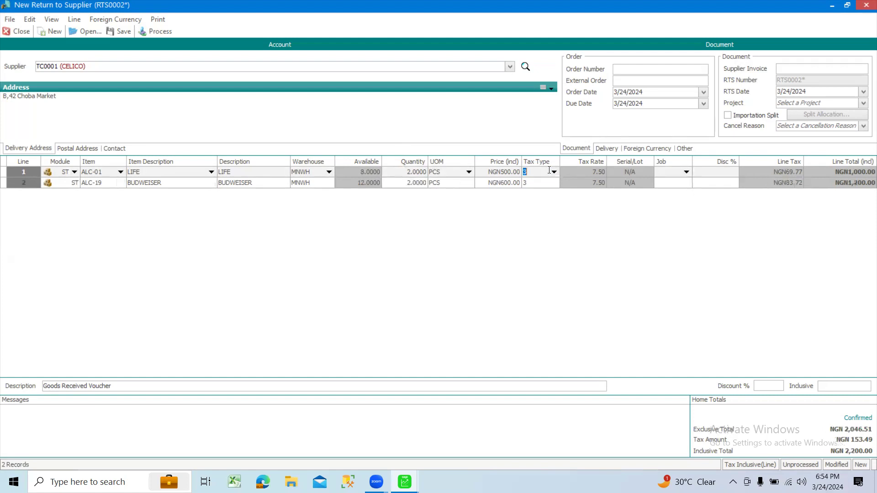
{"action": "left_click", "coordinate": [553, 171]}
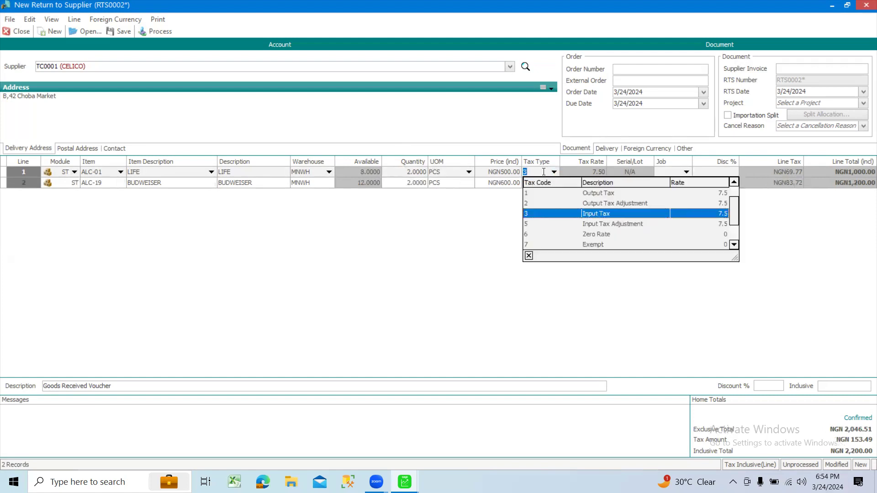
{"action": "left_click", "coordinate": [593, 246]}
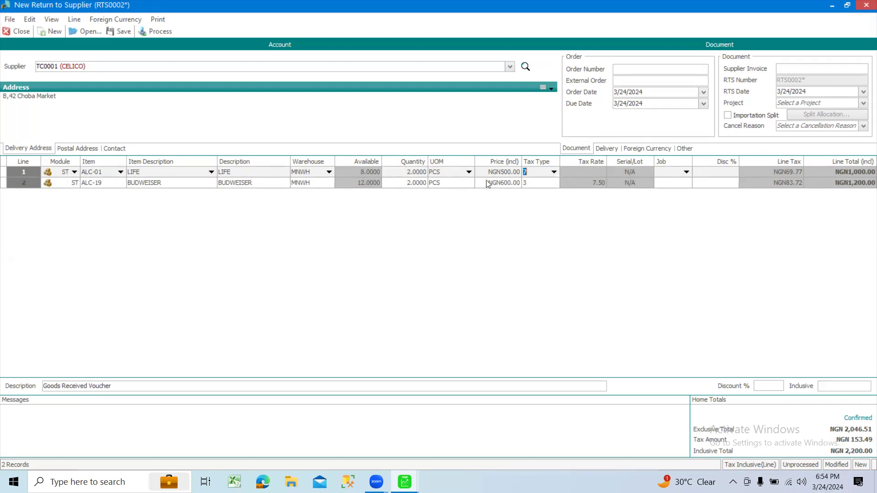
{"action": "left_click", "coordinate": [555, 183]}
{"action": "left_click", "coordinate": [555, 183]}
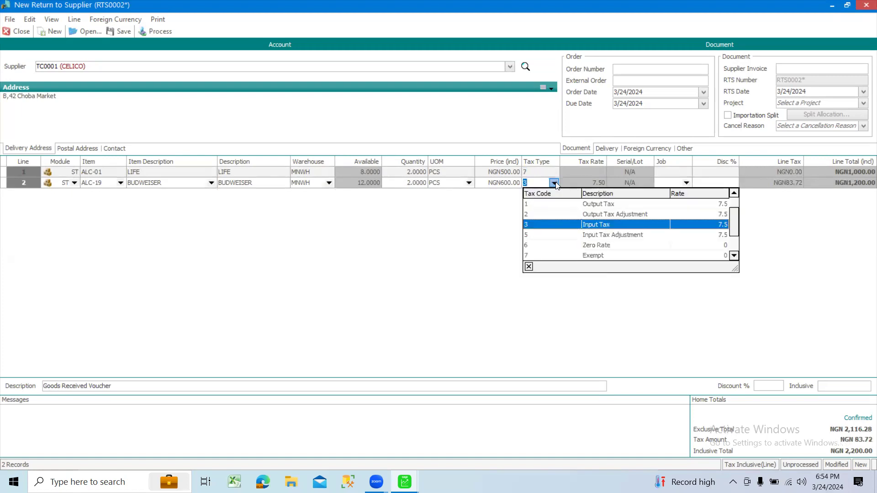
{"action": "left_click", "coordinate": [608, 253]}
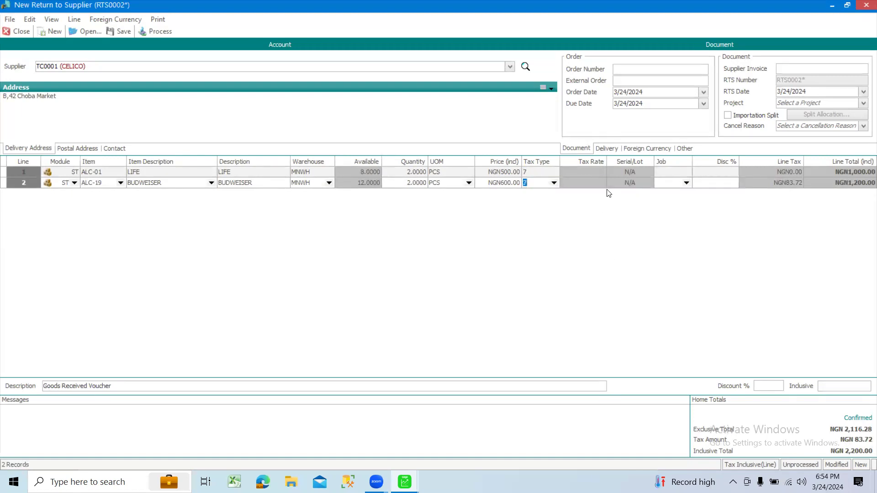
{"action": "key", "text": "Tab"}
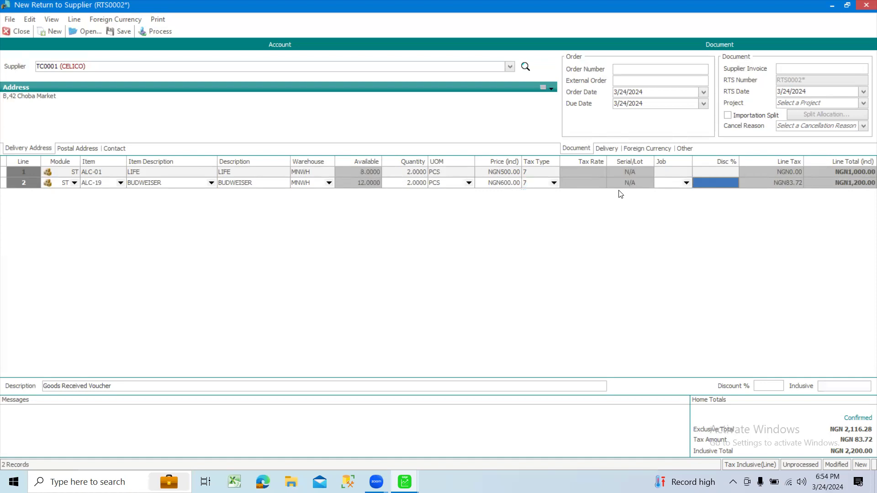
{"action": "key", "text": "Tab"}
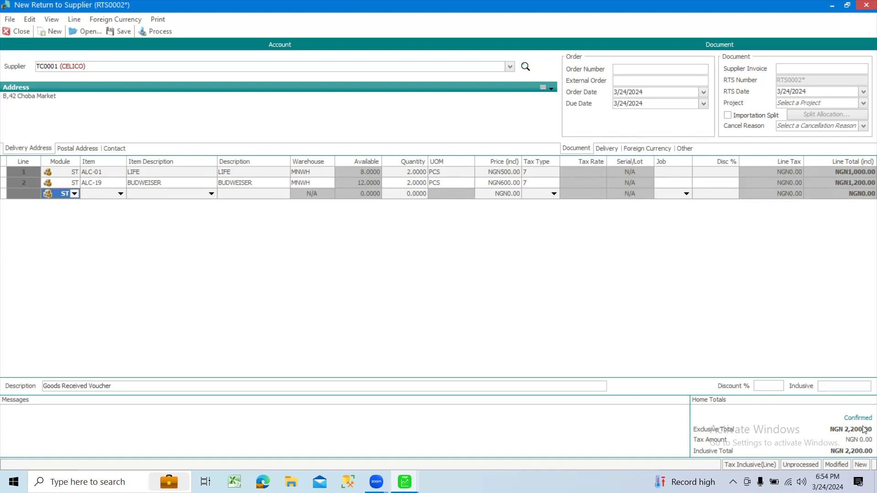
Step: Process the return with supplier invoice 00228, without printing the document, and open its allocations
{"action": "left_click", "coordinate": [804, 68]}
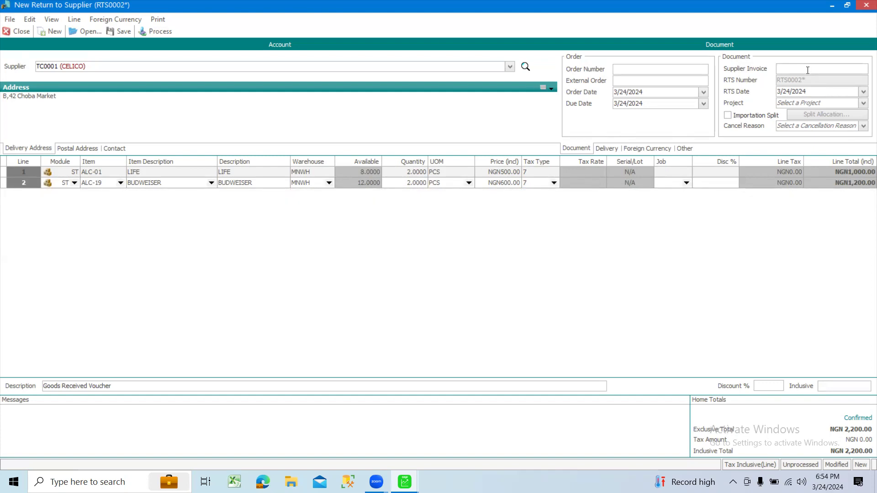
{"action": "type", "text": "00228"}
{"action": "left_click", "coordinate": [162, 31]}
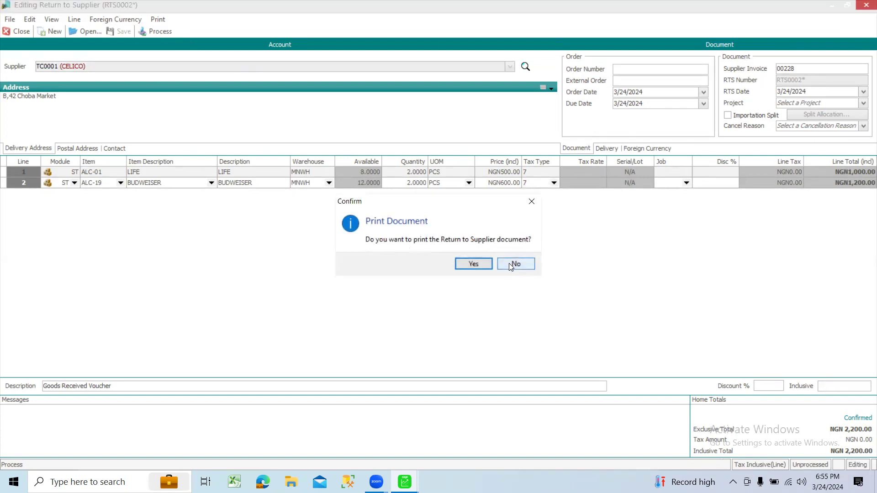
{"action": "left_click", "coordinate": [508, 263]}
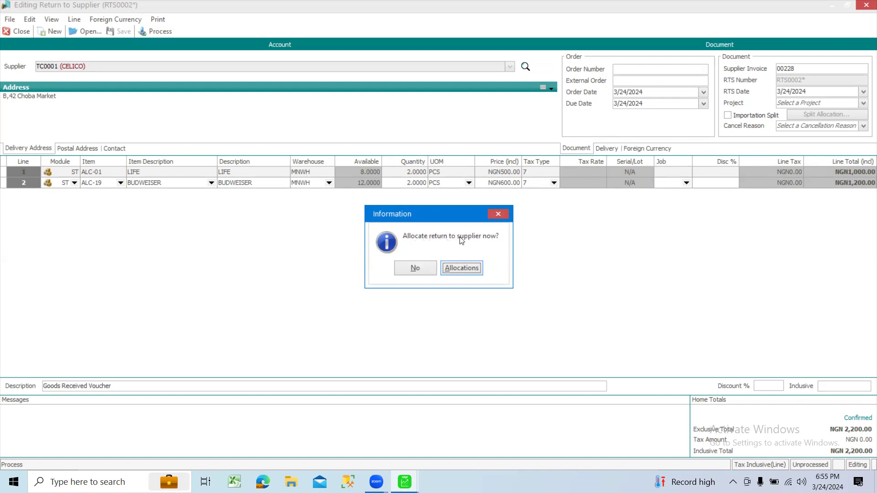
{"action": "left_click", "coordinate": [467, 272]}
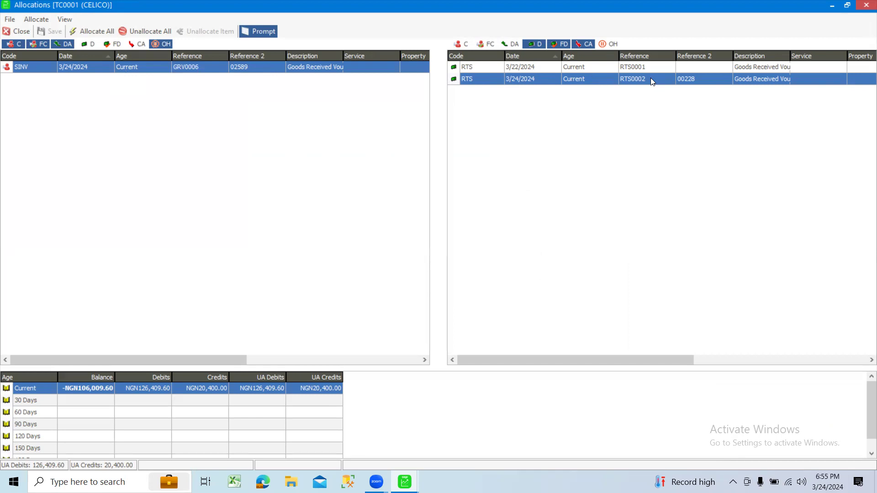
Step: Allocate 2200 of return RTS0002 to supplier invoice GRV0006, save the allocations and close the return window
{"action": "left_click_drag", "start_coordinate": [651, 79], "coordinate": [168, 64]}
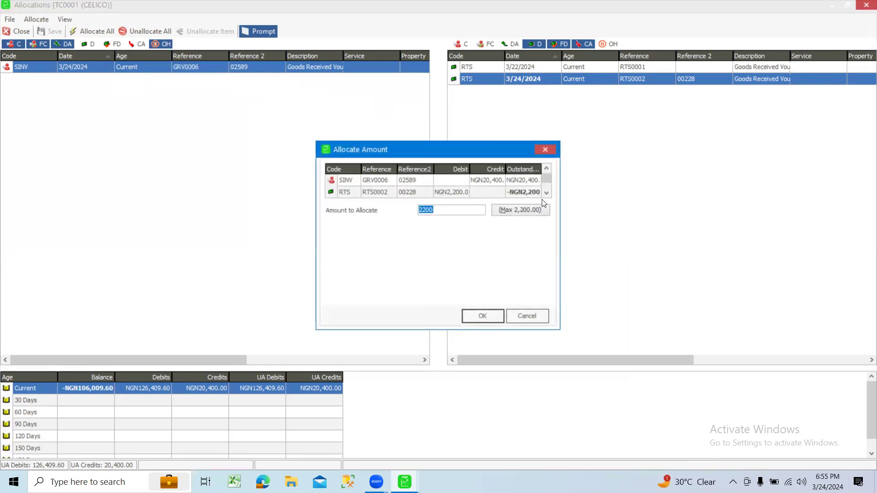
{"action": "left_click", "coordinate": [545, 151]}
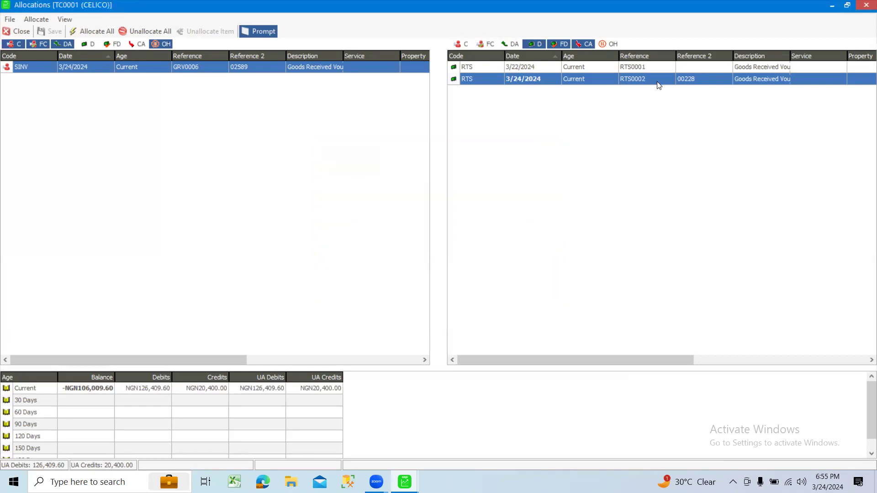
{"action": "left_click_drag", "start_coordinate": [659, 82], "coordinate": [235, 62]}
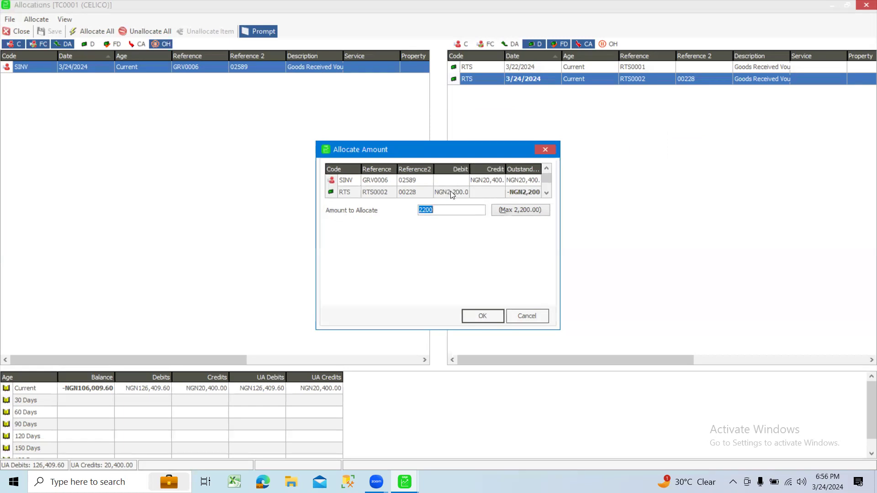
{"action": "left_click", "coordinate": [481, 317]}
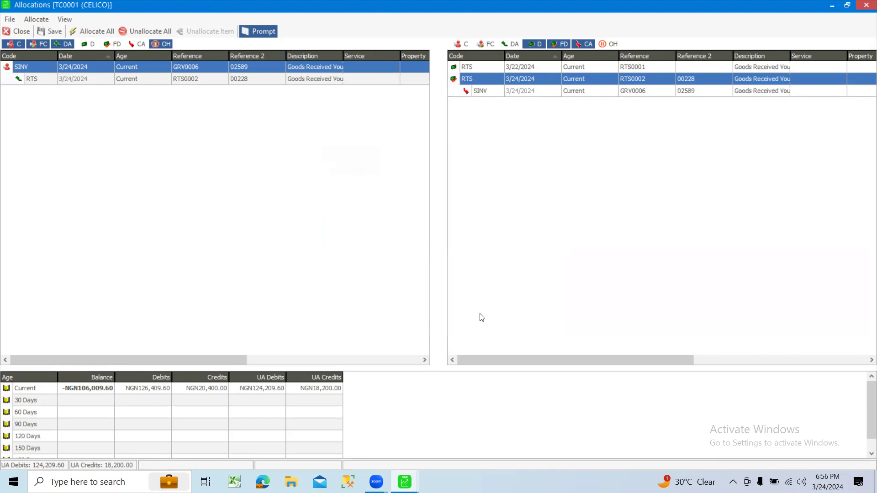
{"action": "left_click", "coordinate": [487, 94]}
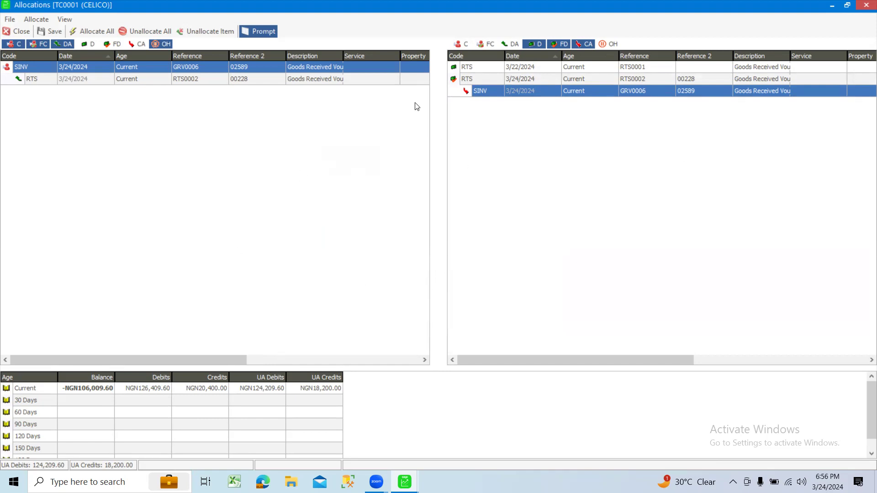
{"action": "left_click", "coordinate": [29, 32]}
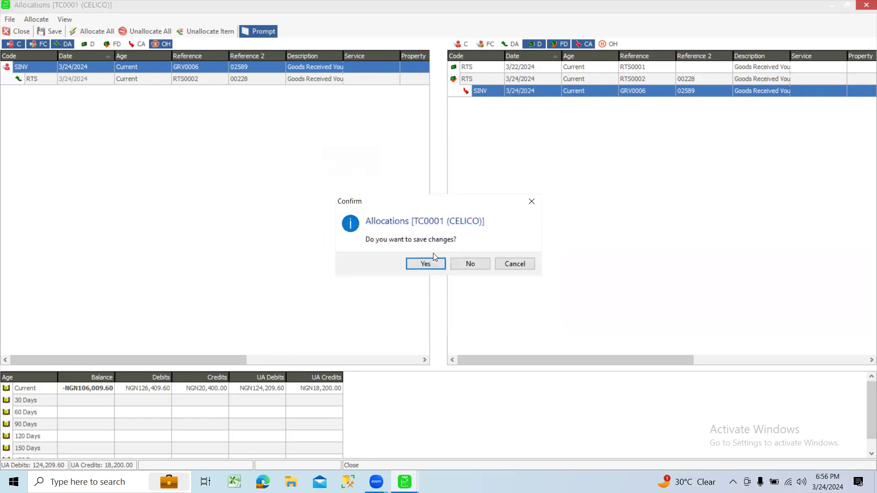
{"action": "left_click", "coordinate": [430, 266]}
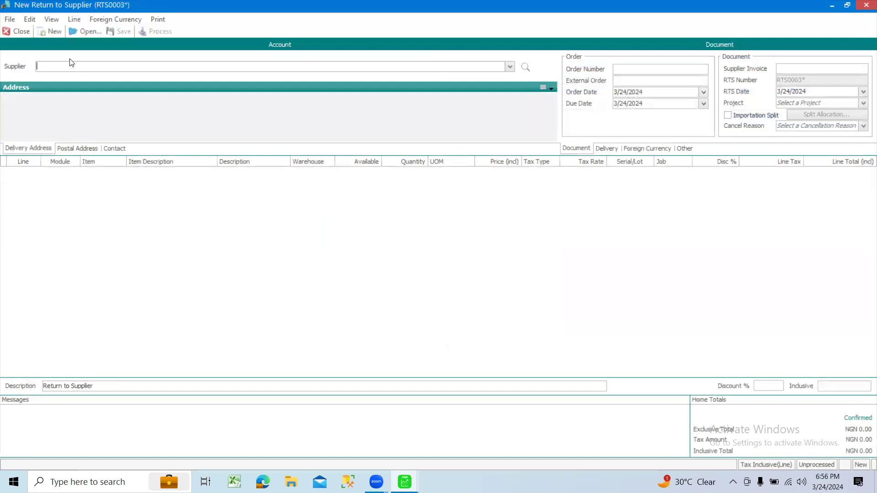
{"action": "left_click", "coordinate": [10, 31]}
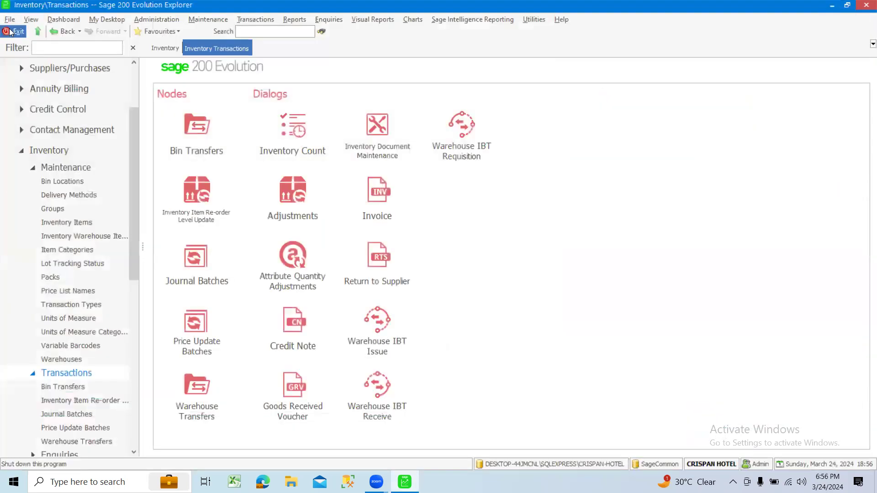
Step: Start a new return to supplier for CELICO with supplier invoice 0028
{"action": "left_click", "coordinate": [377, 268]}
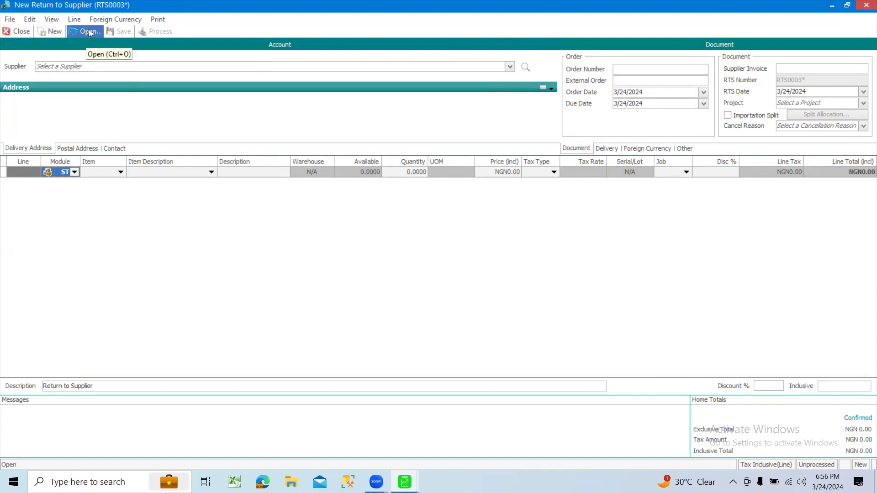
{"action": "left_click", "coordinate": [510, 67]}
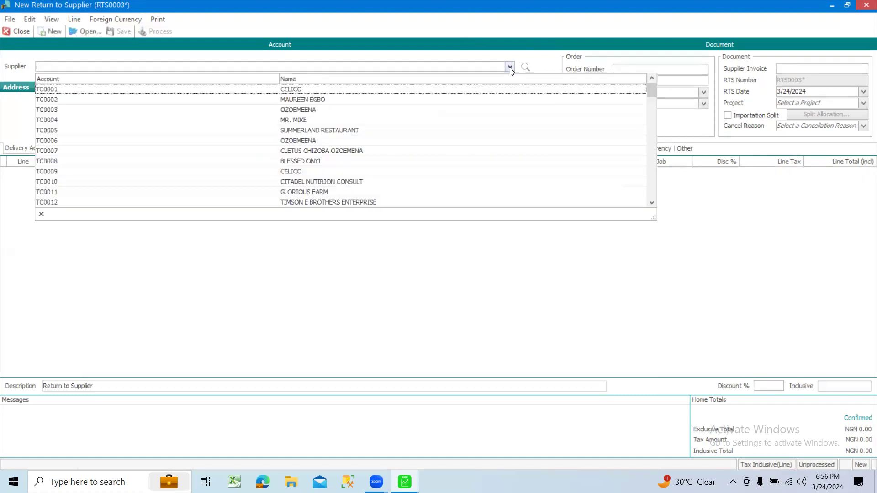
{"action": "left_click", "coordinate": [292, 89]}
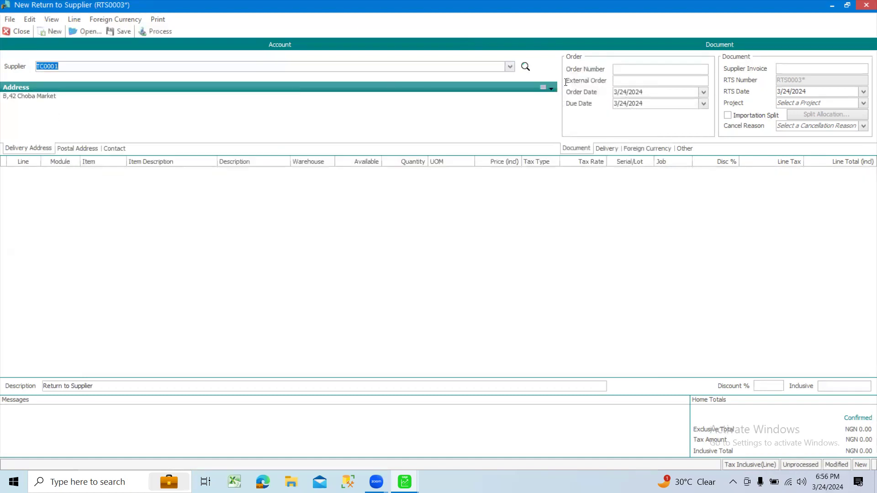
{"action": "left_click", "coordinate": [806, 69]}
{"action": "type", "text": "0028"}
{"action": "left_click", "coordinate": [242, 189]}
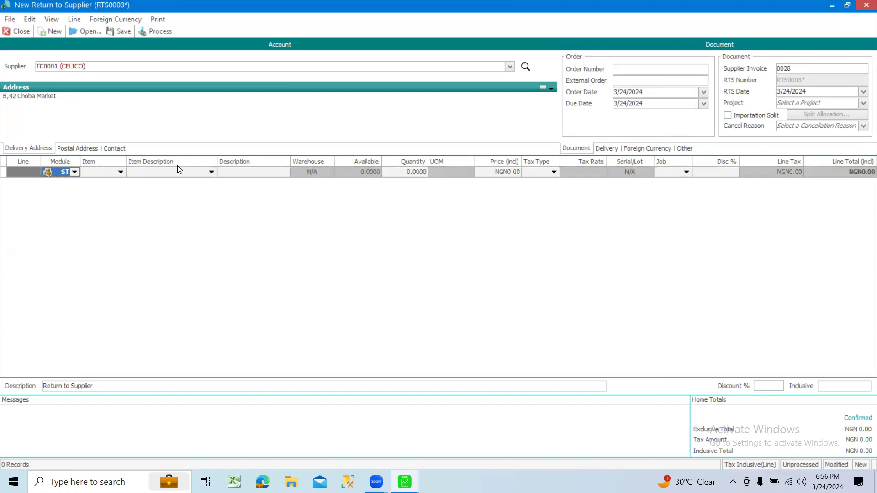
Step: Add the item LIFE to the return from the main warehouse, MNWH
{"action": "left_click", "coordinate": [166, 172]}
{"action": "type", "text": "LIFE"}
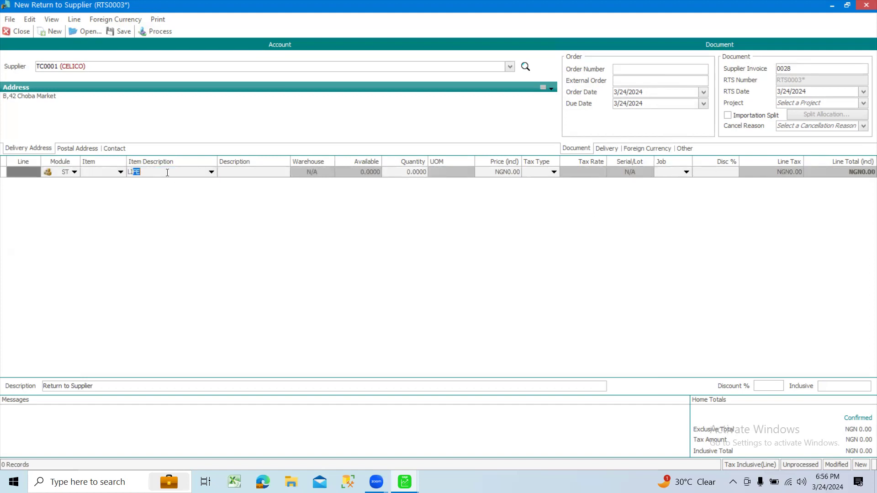
{"action": "type", "text": "R"}
{"action": "key", "text": "BackSpace"}
{"action": "type", "text": "E"}
{"action": "key", "text": "Return"}
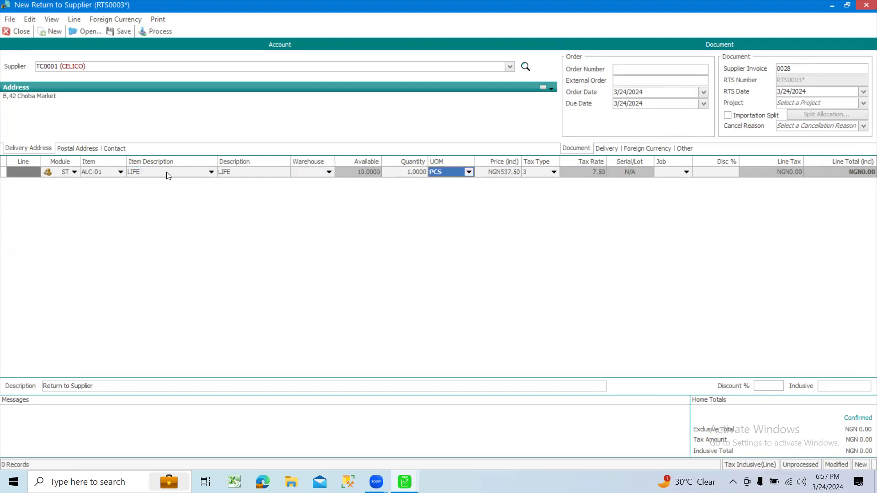
{"action": "left_click", "coordinate": [329, 173]}
{"action": "left_click", "coordinate": [312, 192]}
Step: Set the LIFE line's quantity to 2 and its tax type to 7 (Exempt), and complete the line
{"action": "left_click", "coordinate": [409, 172]}
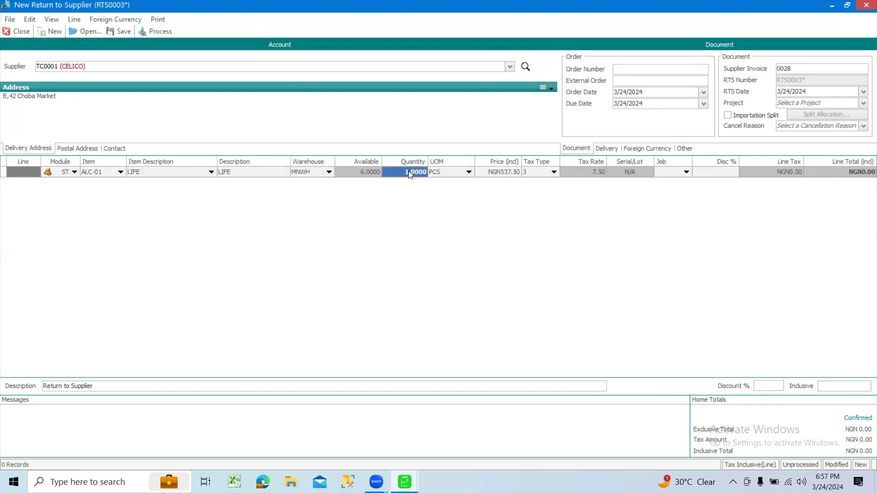
{"action": "type", "text": "2"}
{"action": "left_click", "coordinate": [553, 174]}
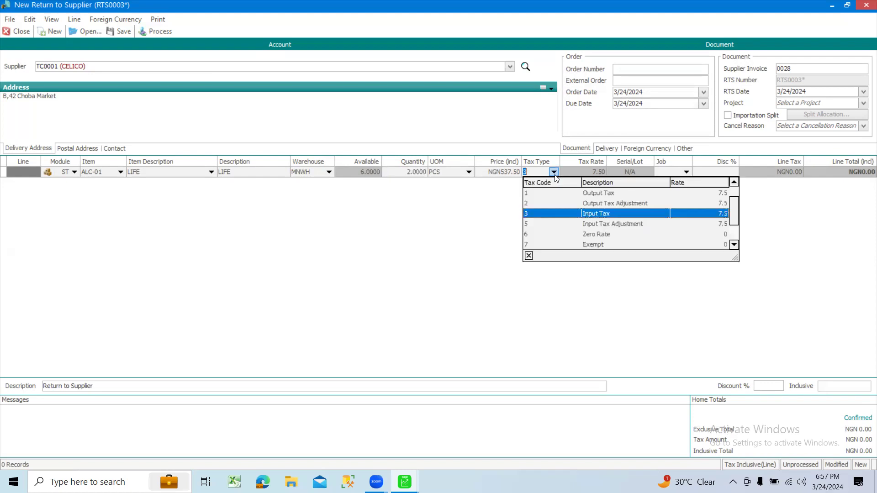
{"action": "left_click", "coordinate": [615, 245]}
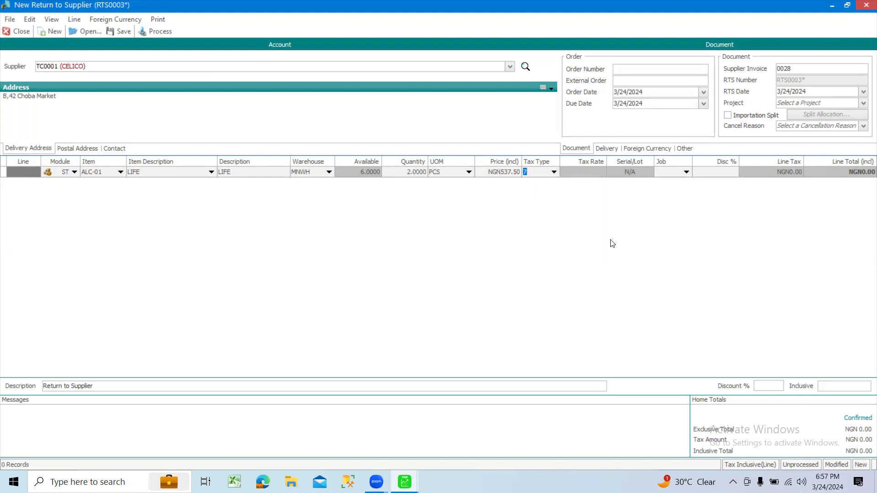
{"action": "key", "text": "Tab"}
{"action": "key", "text": "Tab"}
{"action": "key", "text": "Tab"}
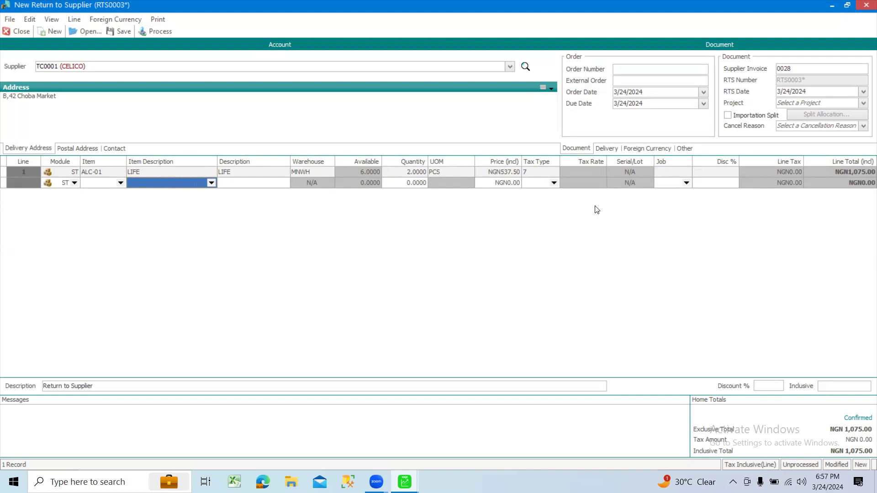
Step: Add the item BUDWEISER as a second return line from the main warehouse, MNWH
{"action": "left_click", "coordinate": [174, 180]}
{"action": "type", "text": "BUDWEISER"}
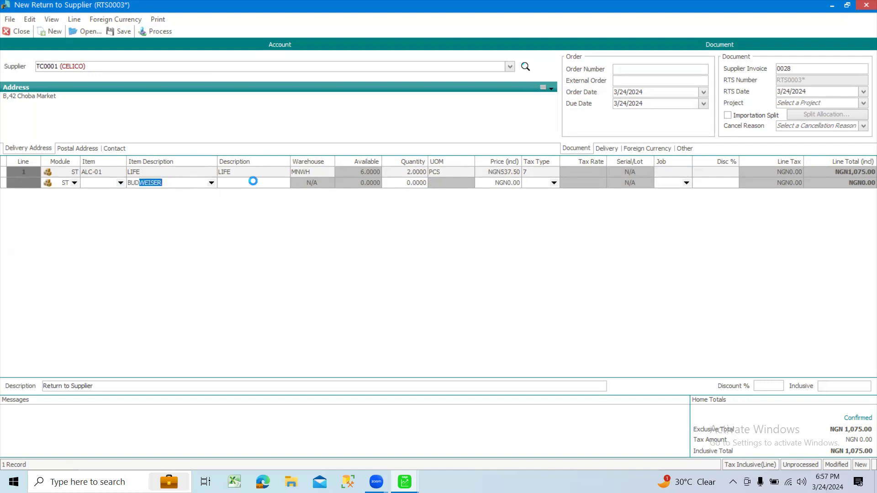
{"action": "key", "text": "Tab"}
{"action": "left_click", "coordinate": [329, 182]}
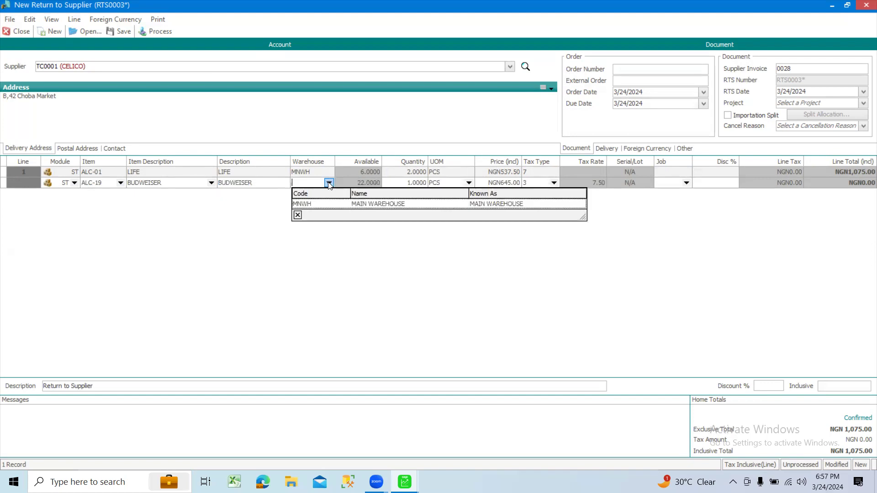
{"action": "left_click", "coordinate": [326, 203]}
Step: Set the BUDWEISER line's quantity to 2 and its tax type to 7 (Exempt), and complete the line
{"action": "left_click", "coordinate": [420, 183]}
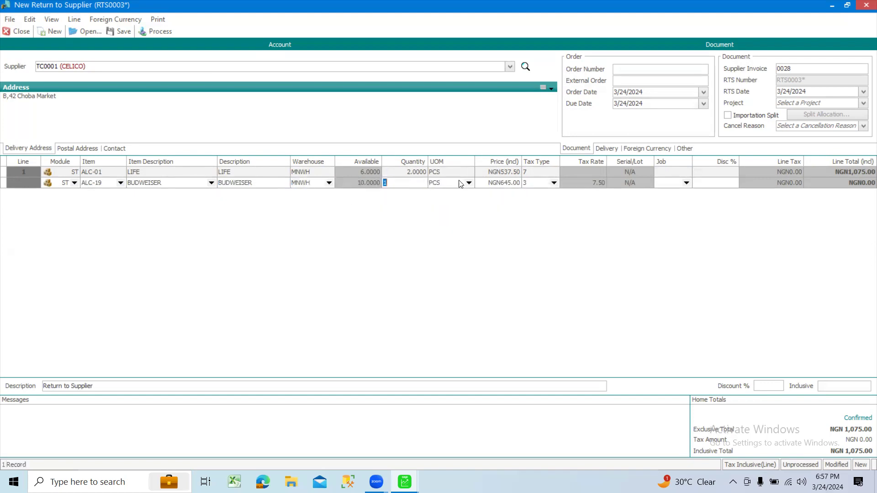
{"action": "type", "text": "2"}
{"action": "left_click", "coordinate": [553, 183]}
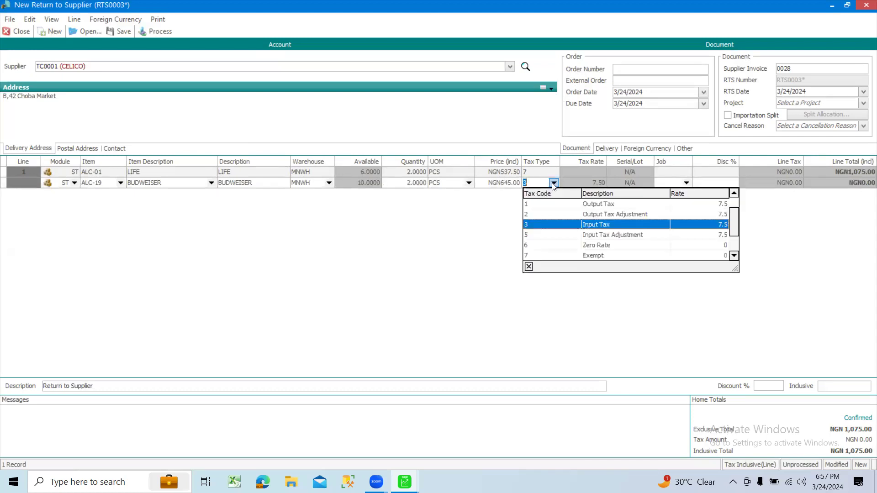
{"action": "left_click", "coordinate": [576, 256]}
{"action": "key", "text": "Tab"}
{"action": "key", "text": "Tab"}
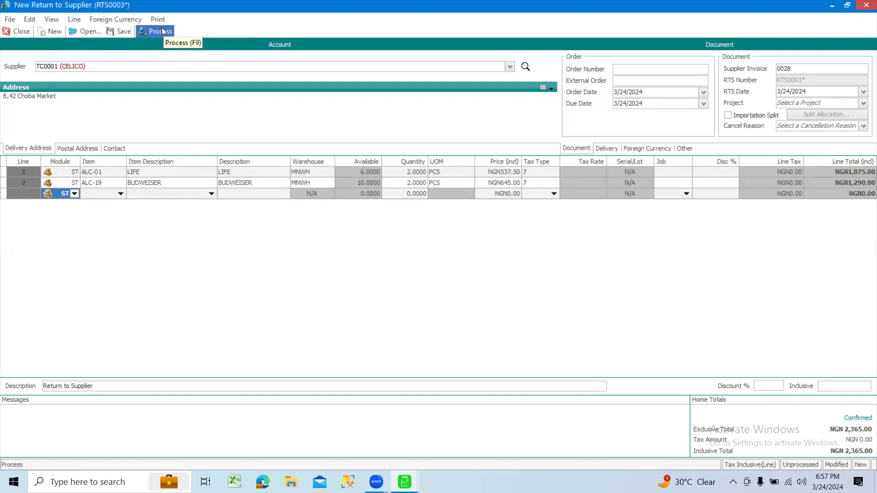
Step: Close the new CELICO return without saving it
{"action": "left_click", "coordinate": [22, 30]}
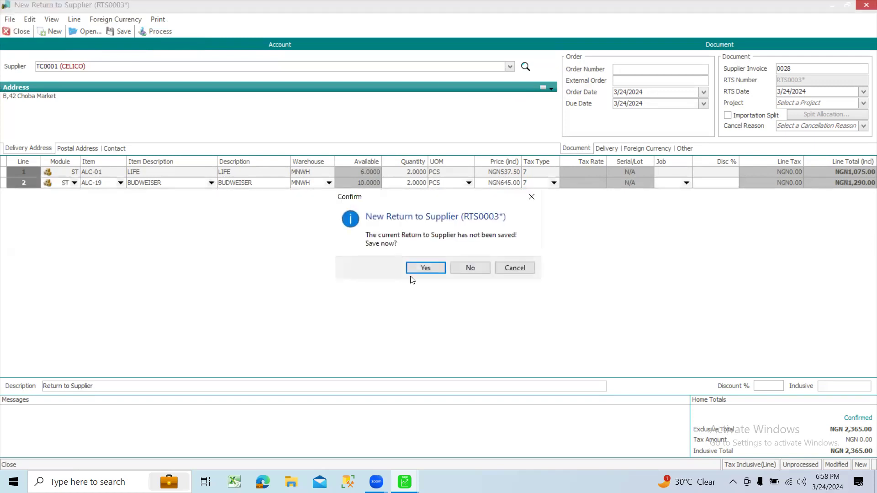
{"action": "left_click", "coordinate": [471, 268]}
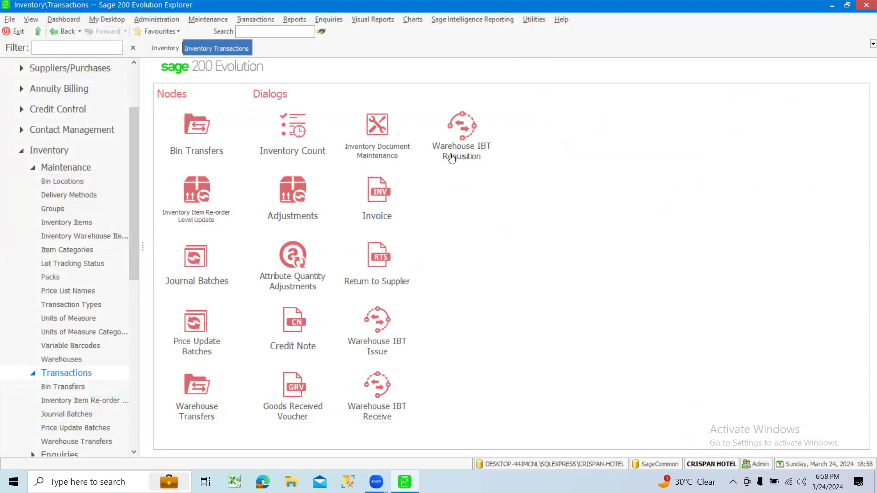
Step: Open the warehouse enquiries of the Inventory module
{"action": "left_click", "coordinate": [30, 149]}
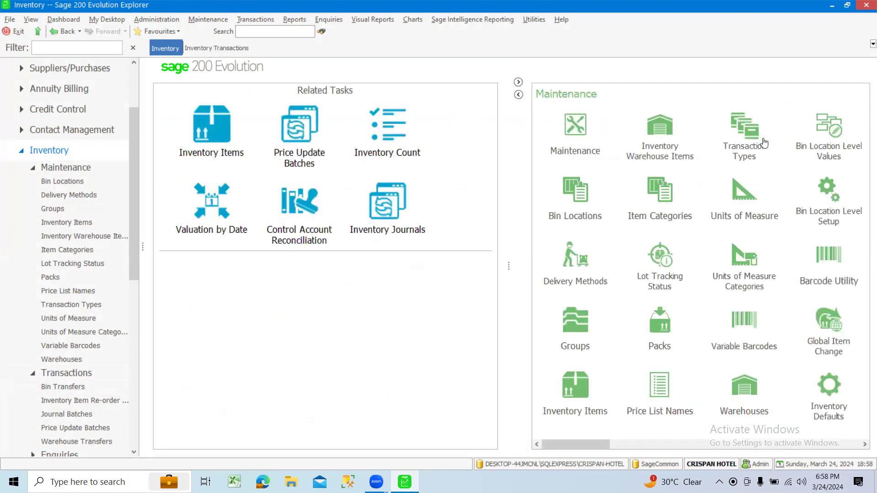
{"action": "scroll", "coordinate": [766, 142], "scroll_direction": "right", "scroll_amount": 3}
{"action": "scroll", "coordinate": [766, 142], "scroll_direction": "right", "scroll_amount": 6}
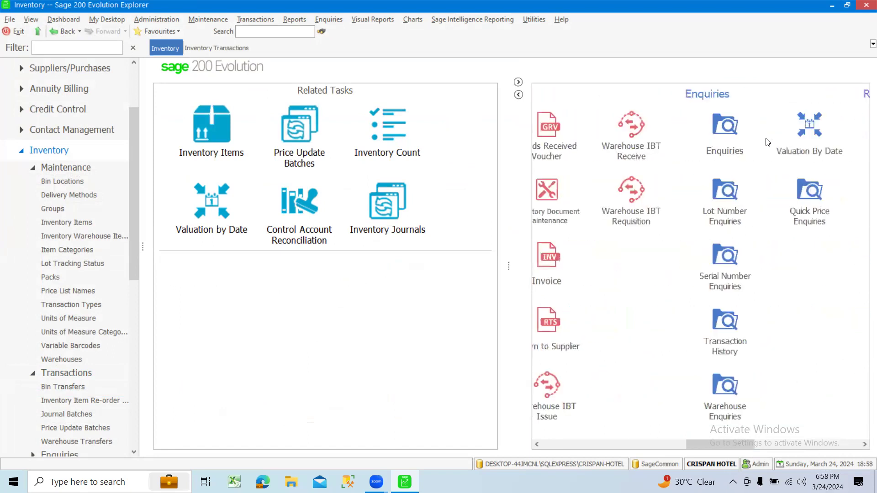
{"action": "left_click", "coordinate": [726, 130]}
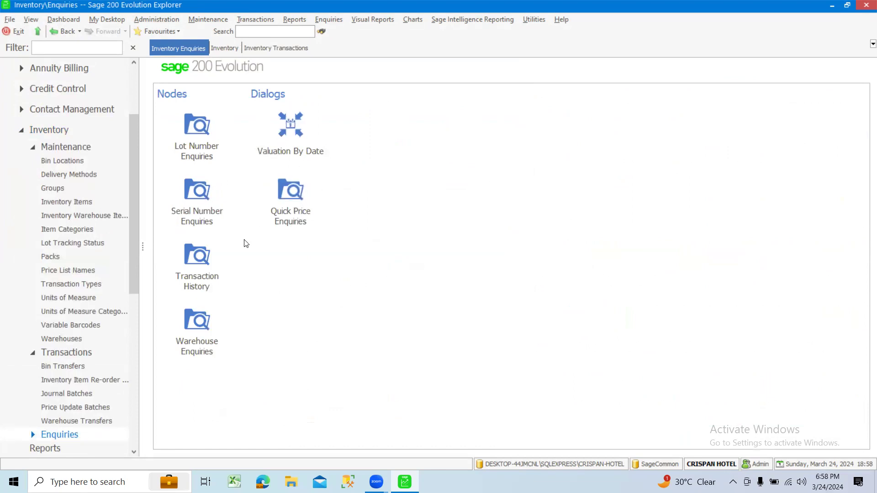
{"action": "left_click", "coordinate": [201, 330]}
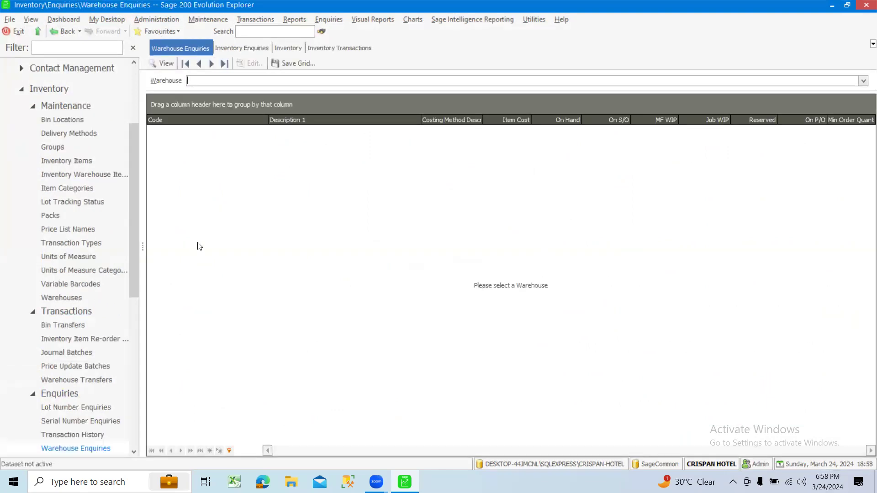
Step: List the items of the main warehouse, MNWH, and examine their item costs and on-hand quantities
{"action": "left_click", "coordinate": [864, 81]}
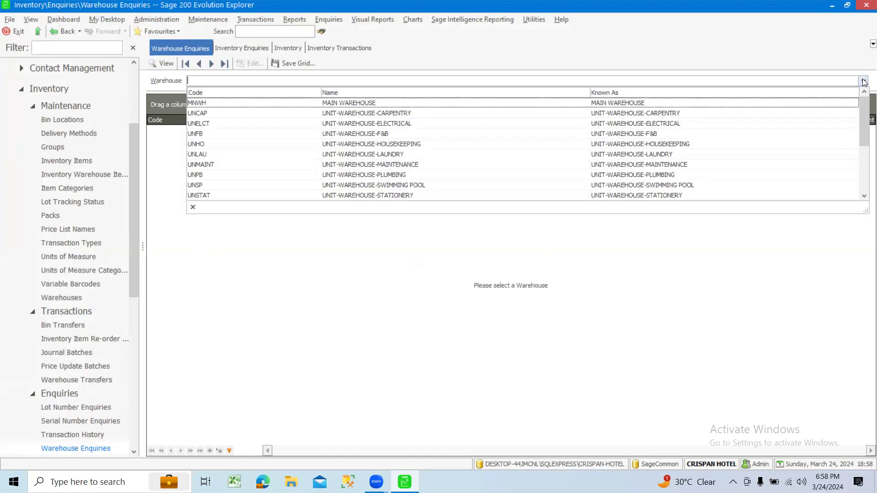
{"action": "left_click", "coordinate": [727, 102]}
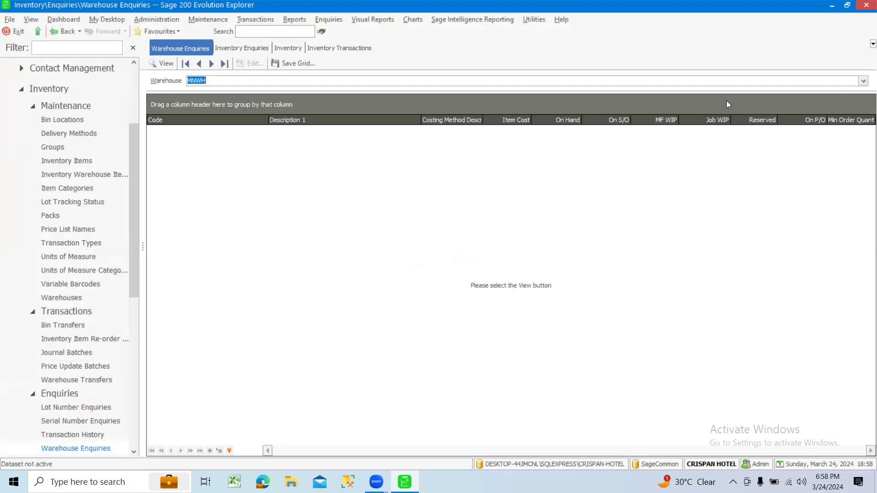
{"action": "left_click", "coordinate": [165, 67]}
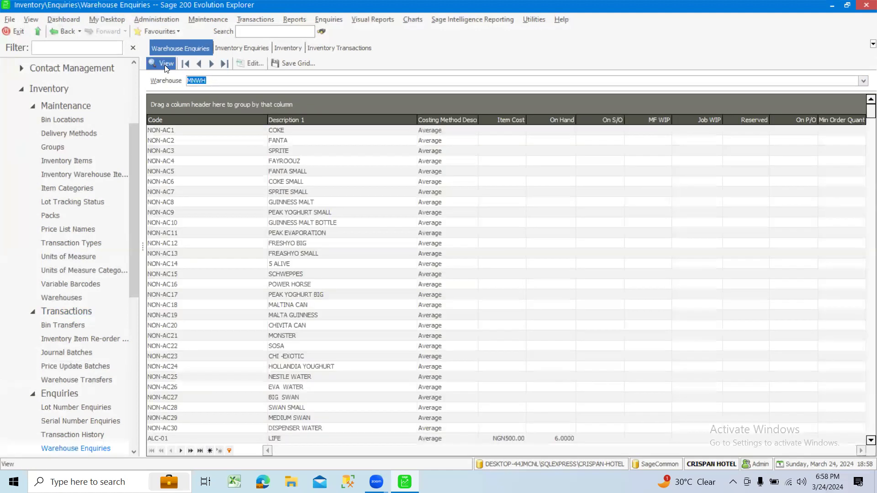
{"action": "scroll", "coordinate": [543, 172], "scroll_direction": "down", "scroll_amount": 9}
{"action": "scroll", "coordinate": [542, 171], "scroll_direction": "down", "scroll_amount": 18}
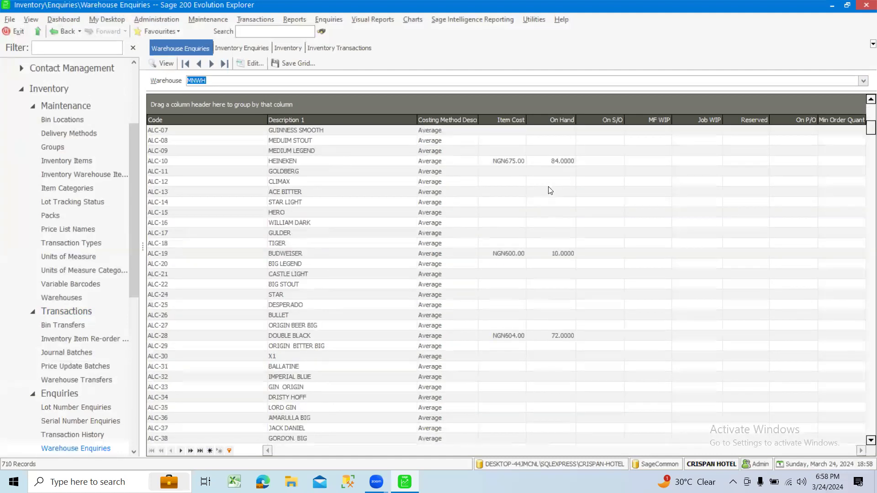
{"action": "scroll", "coordinate": [550, 191], "scroll_direction": "down", "scroll_amount": 20}
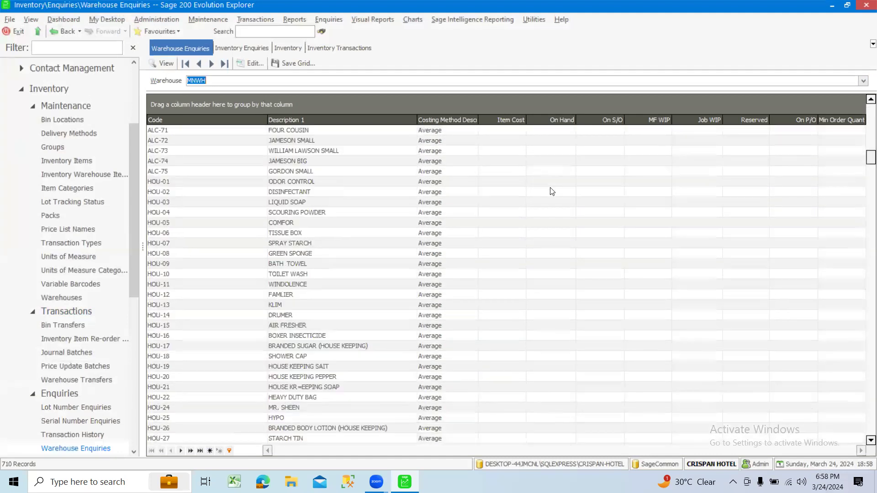
{"action": "scroll", "coordinate": [551, 191], "scroll_direction": "down", "scroll_amount": 11}
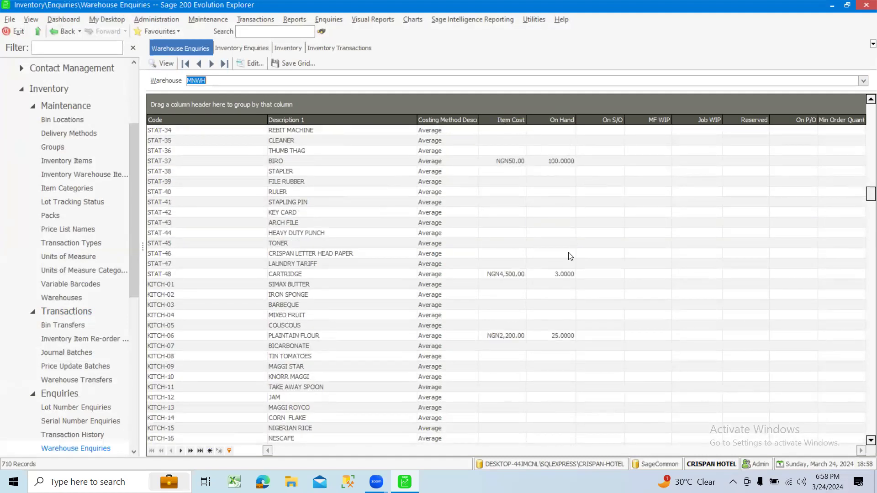
Step: Review the on-hand quantities and item costs in the main warehouse's item list, from the non-alcoholic drinks through to the pool items
{"action": "scroll", "coordinate": [549, 194], "scroll_direction": "up", "scroll_amount": 20}
{"action": "scroll", "coordinate": [550, 194], "scroll_direction": "up", "scroll_amount": 20}
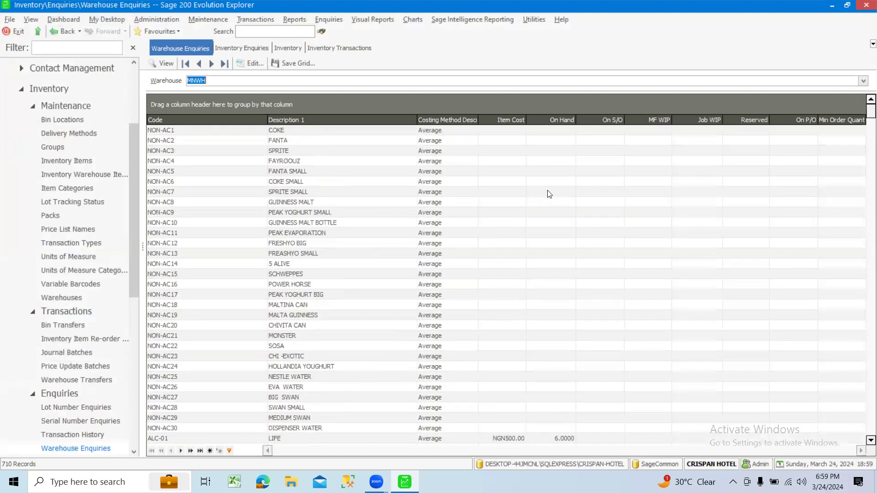
{"action": "scroll", "coordinate": [549, 194], "scroll_direction": "down", "scroll_amount": 20}
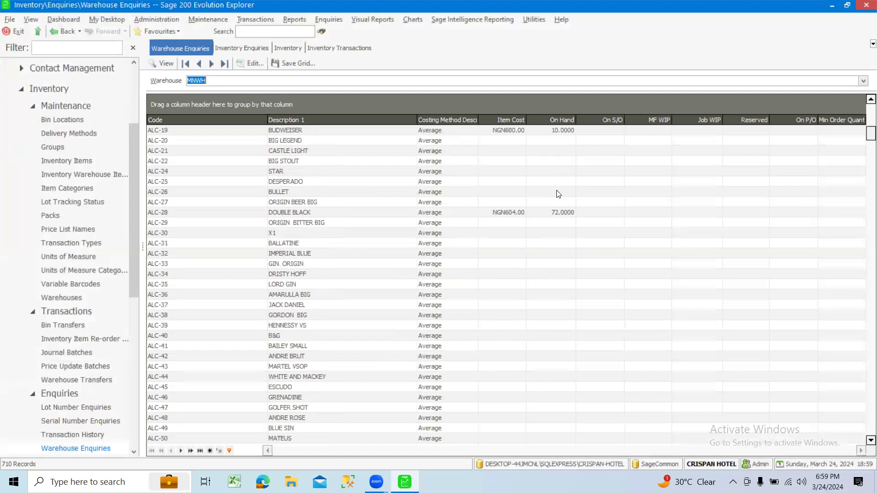
{"action": "scroll", "coordinate": [558, 194], "scroll_direction": "down", "scroll_amount": 20}
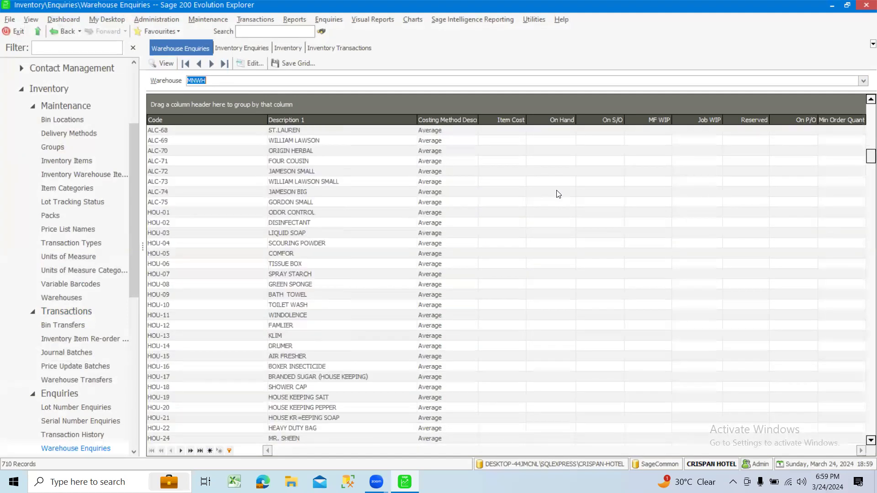
{"action": "scroll", "coordinate": [558, 194], "scroll_direction": "down", "scroll_amount": 20}
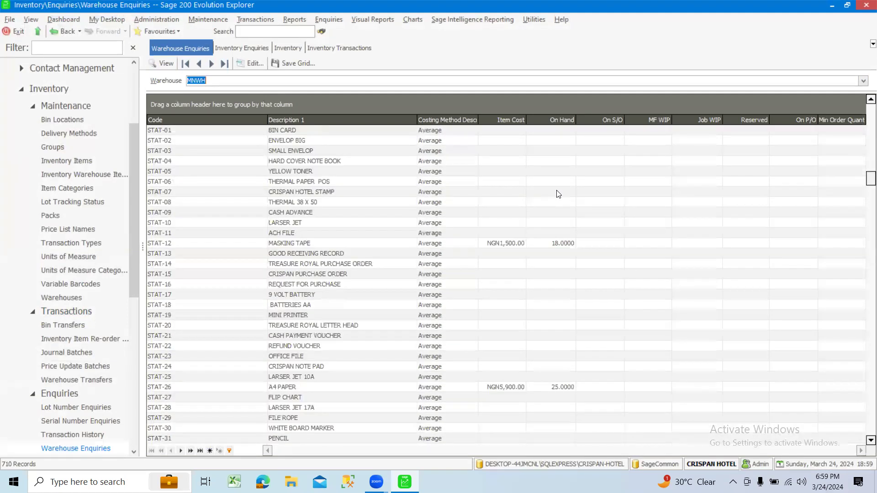
{"action": "scroll", "coordinate": [558, 194], "scroll_direction": "down", "scroll_amount": 2}
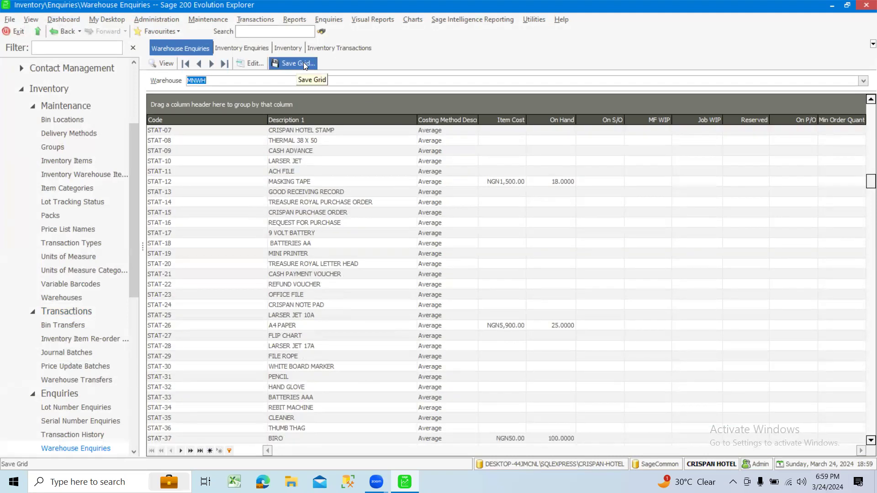
{"action": "scroll", "coordinate": [502, 174], "scroll_direction": "down", "scroll_amount": 9}
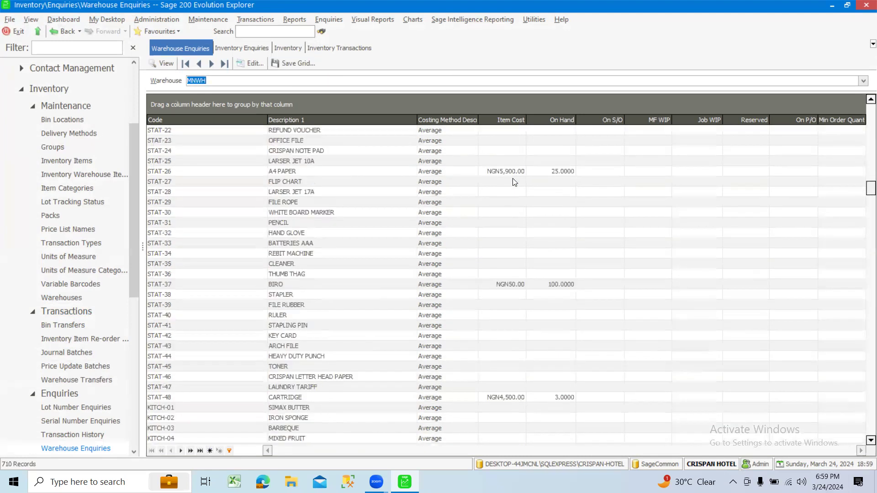
{"action": "scroll", "coordinate": [514, 182], "scroll_direction": "down", "scroll_amount": 18}
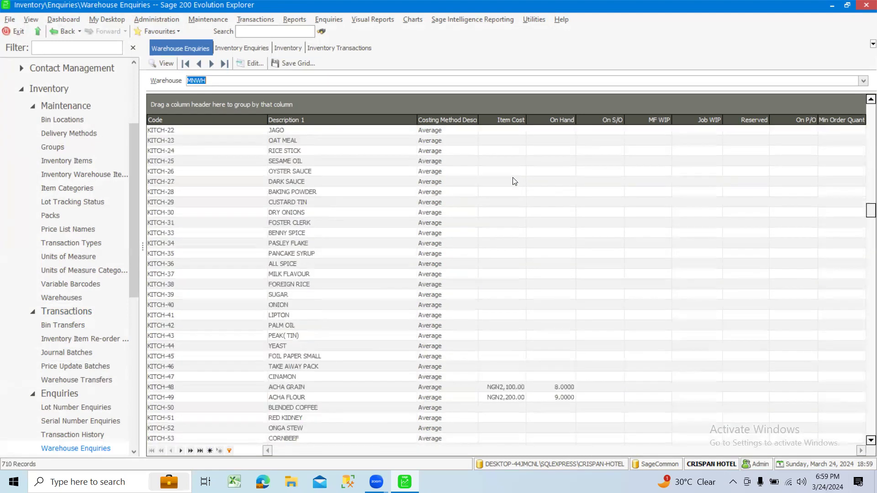
{"action": "scroll", "coordinate": [514, 182], "scroll_direction": "down", "scroll_amount": 20}
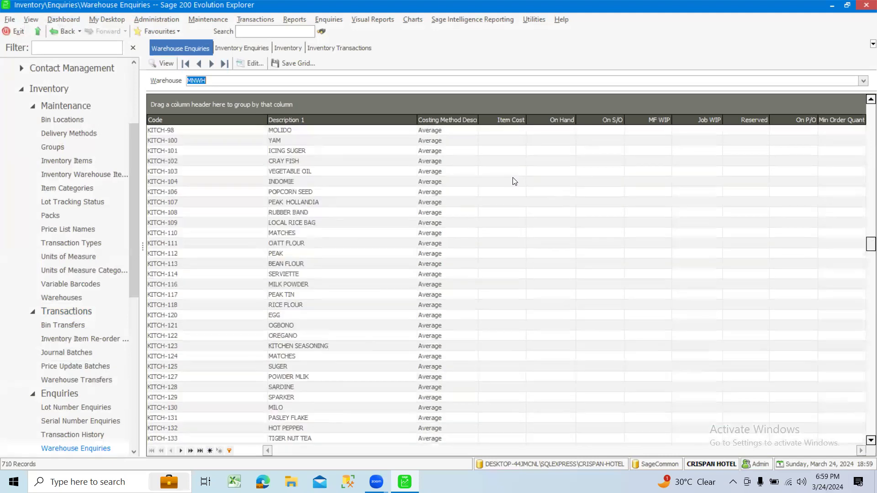
{"action": "scroll", "coordinate": [515, 181], "scroll_direction": "down", "scroll_amount": 7}
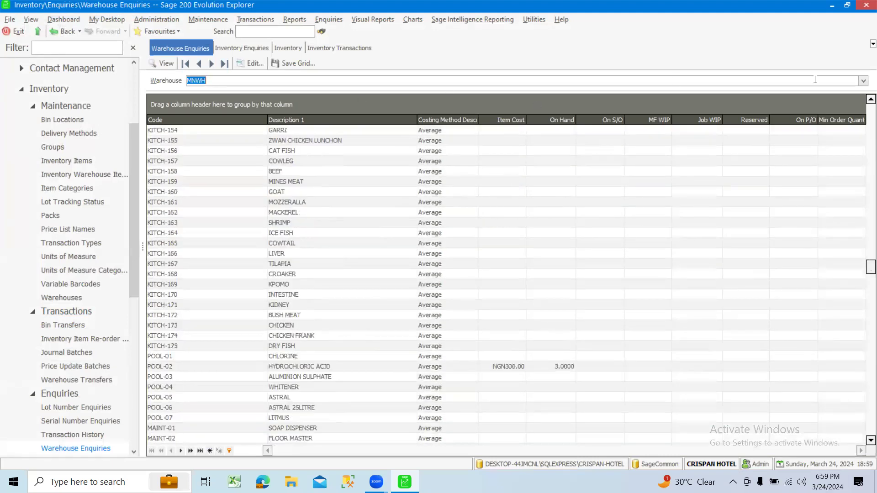
Step: List the items of the food and beverage warehouse, UNFB, and examine the on-hand quantities of LIFE and BUDWEISER
{"action": "left_click", "coordinate": [864, 81]}
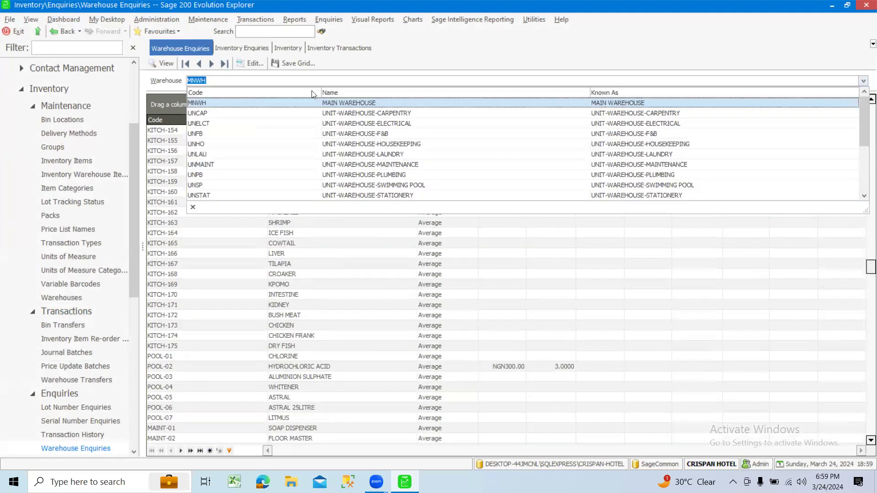
{"action": "left_click", "coordinate": [221, 135]}
{"action": "left_click", "coordinate": [163, 60]}
{"action": "scroll", "coordinate": [506, 178], "scroll_direction": "down", "scroll_amount": 8}
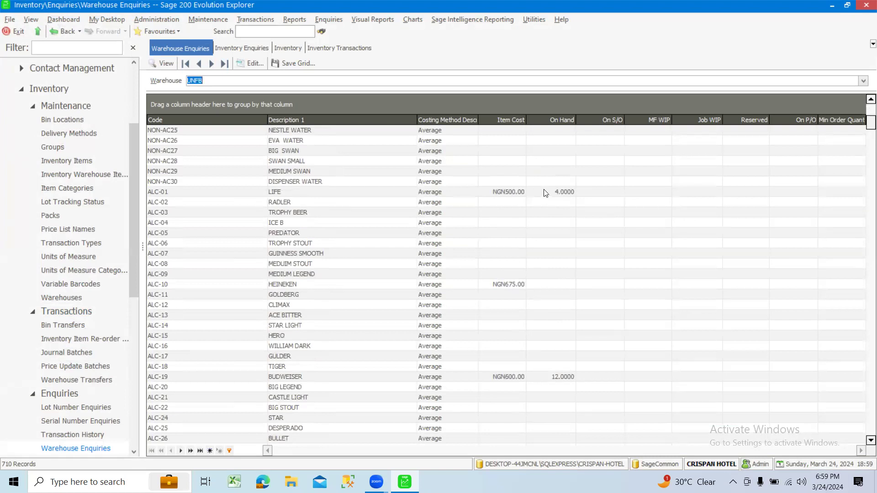
{"action": "left_click", "coordinate": [513, 192]}
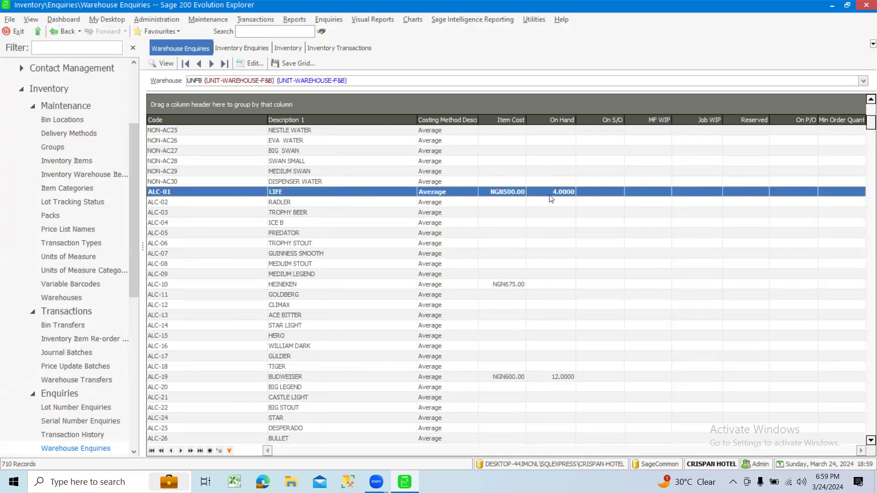
{"action": "scroll", "coordinate": [566, 189], "scroll_direction": "down", "scroll_amount": 6}
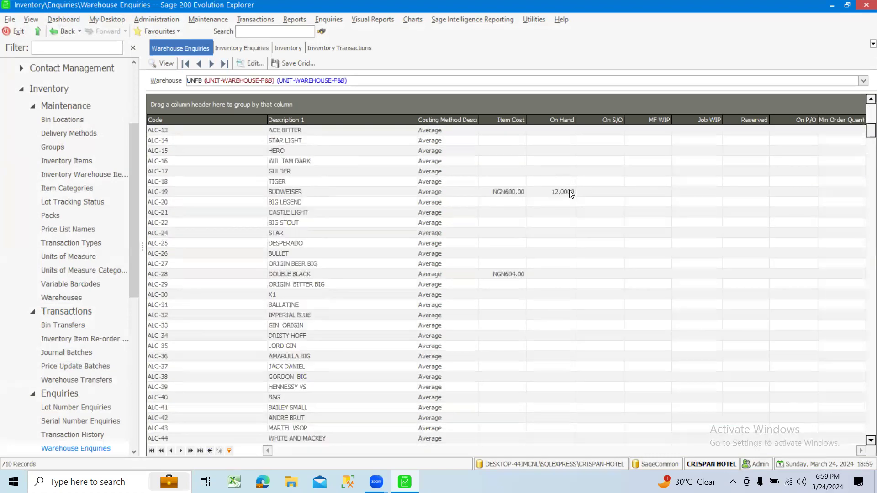
{"action": "scroll", "coordinate": [525, 207], "scroll_direction": "down", "scroll_amount": 18}
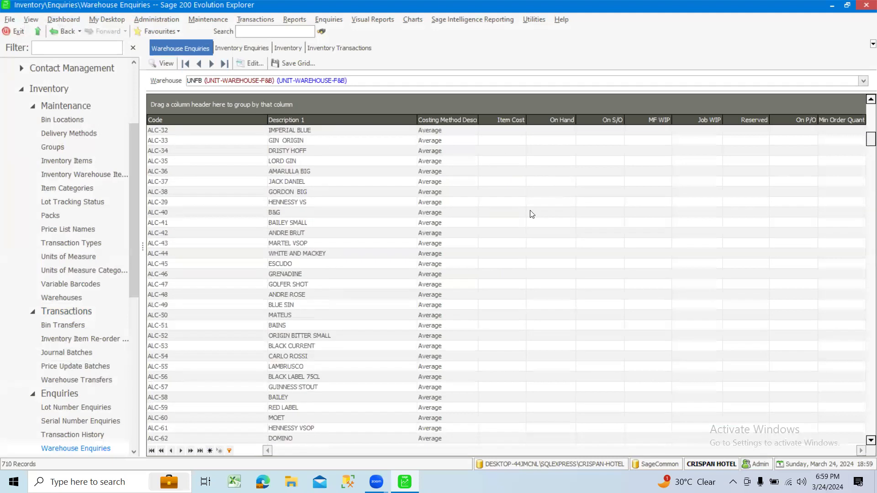
{"action": "scroll", "coordinate": [531, 212], "scroll_direction": "up", "scroll_amount": 17}
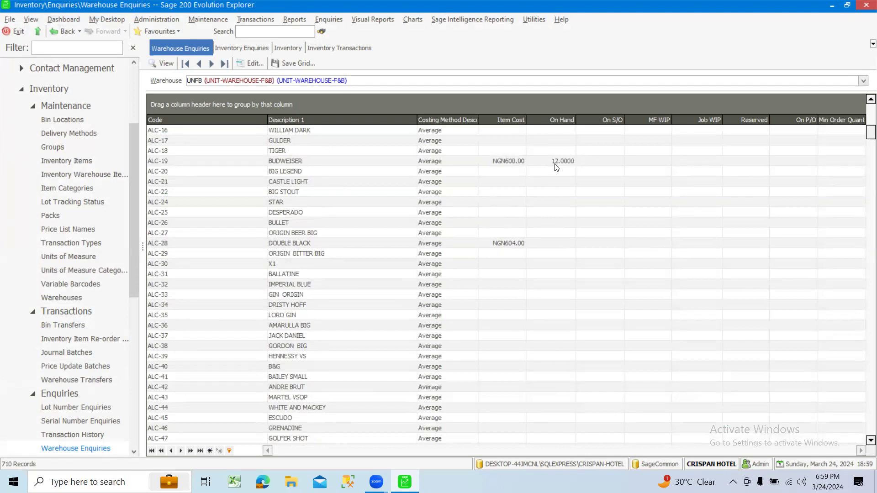
{"action": "scroll", "coordinate": [512, 105], "scroll_direction": "up", "scroll_amount": 15}
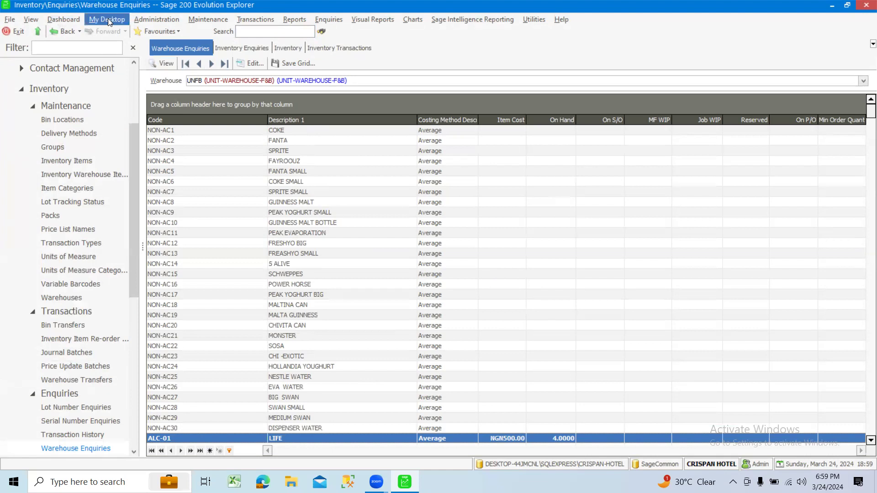
Step: Open the Warehouse Transfers report from the Inventory module's reports
{"action": "left_click", "coordinate": [64, 88]}
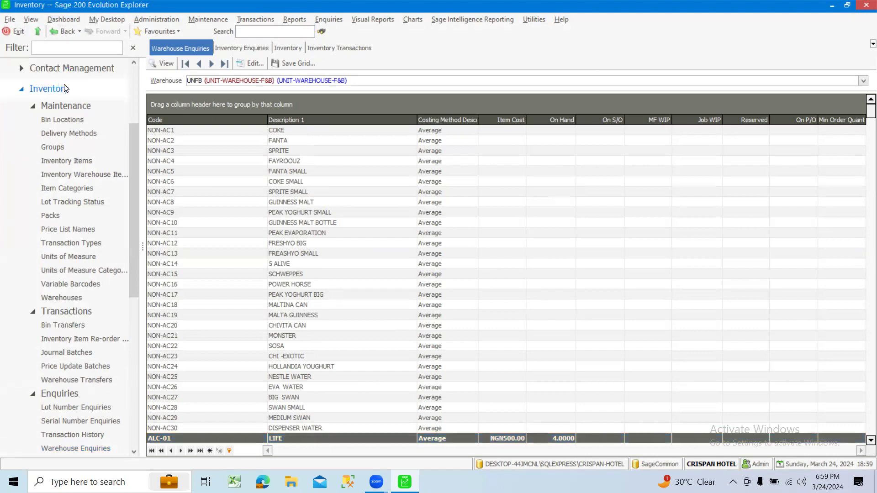
{"action": "scroll", "coordinate": [726, 184], "scroll_direction": "down", "scroll_amount": 3}
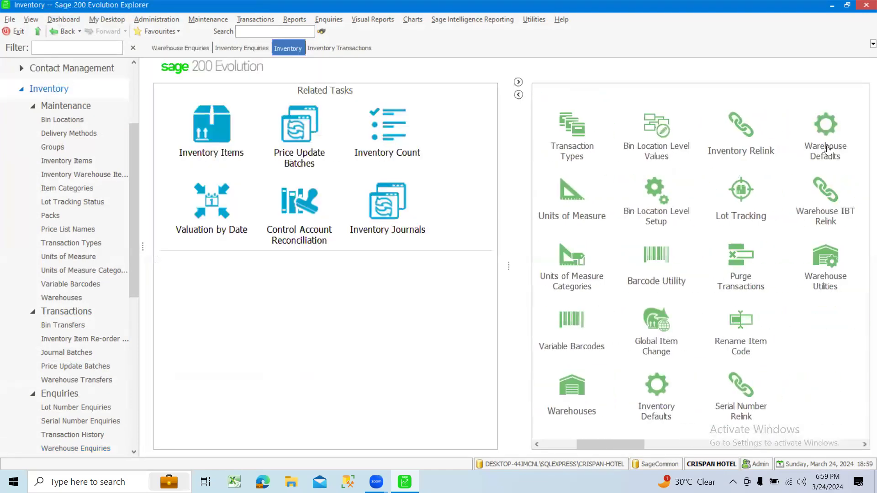
{"action": "scroll", "coordinate": [827, 149], "scroll_direction": "down", "scroll_amount": 10}
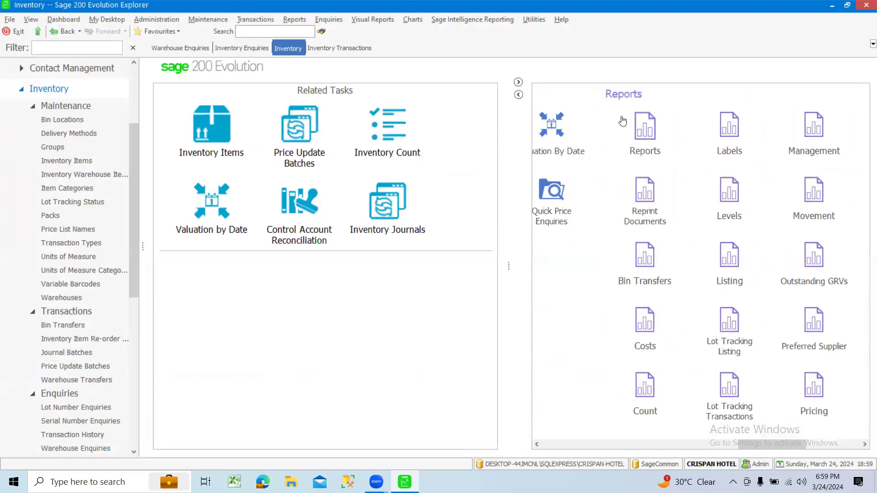
{"action": "left_click", "coordinate": [643, 126]}
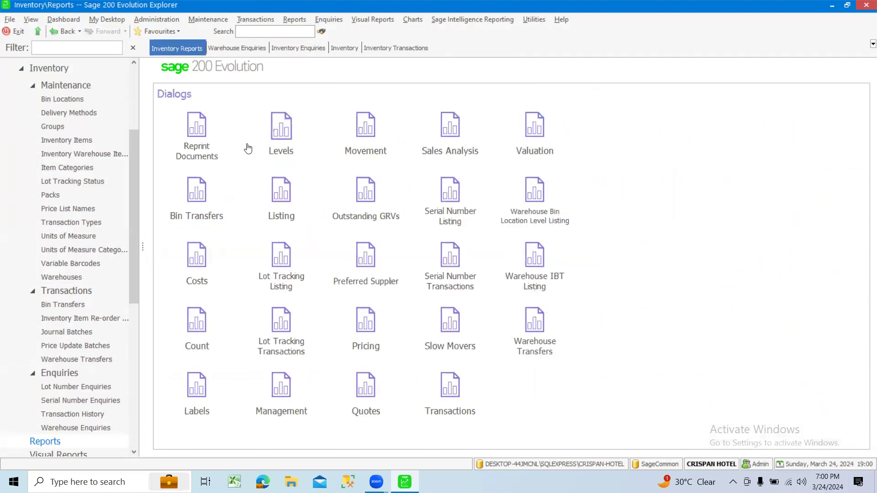
{"action": "double_click", "coordinate": [541, 331]}
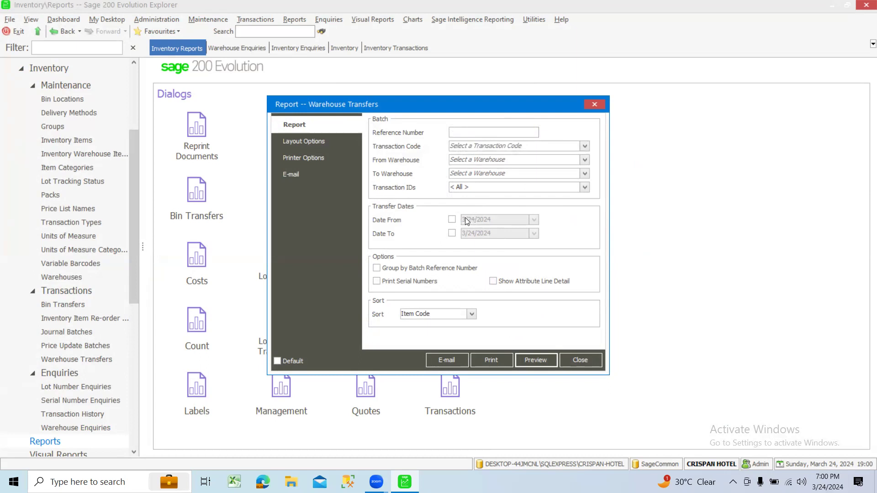
Step: Limit the report to transfers dated 3/24/2024 to 3/24/2024, from warehouse MNWH to warehouse UNFB
{"action": "left_click", "coordinate": [451, 220]}
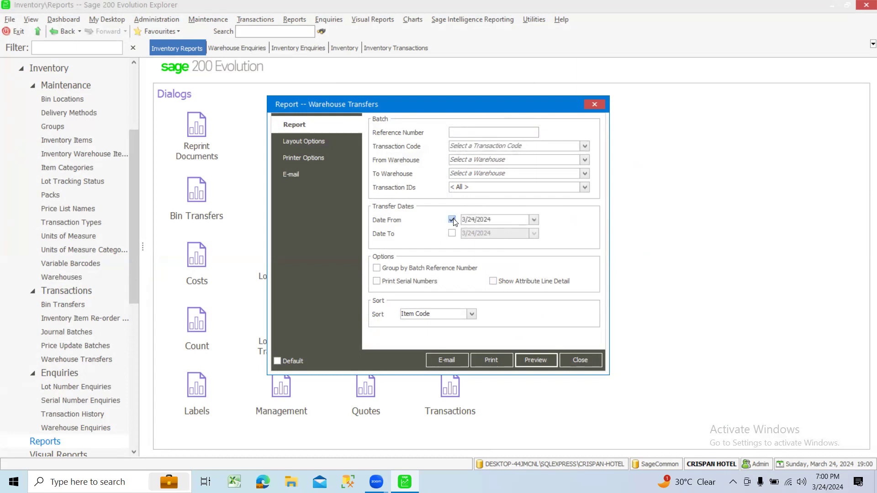
{"action": "left_click", "coordinate": [452, 234]}
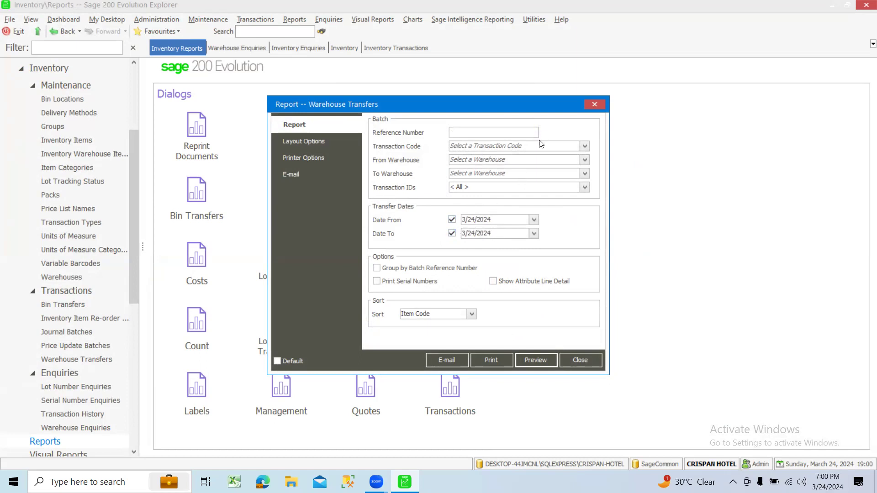
{"action": "left_click", "coordinate": [584, 160]}
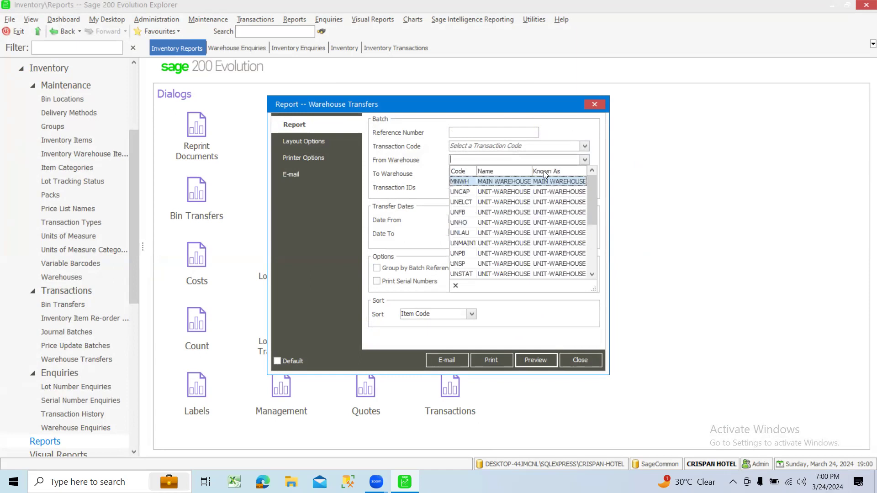
{"action": "left_click", "coordinate": [534, 182]}
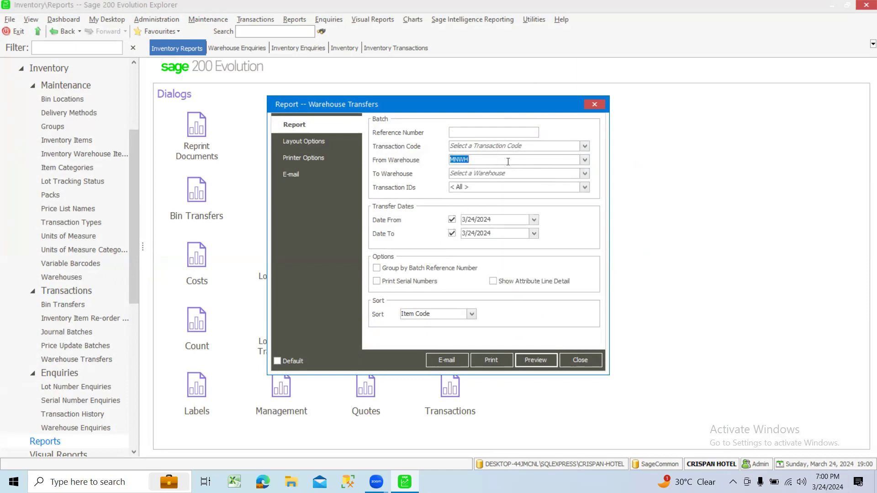
{"action": "left_click", "coordinate": [584, 173]}
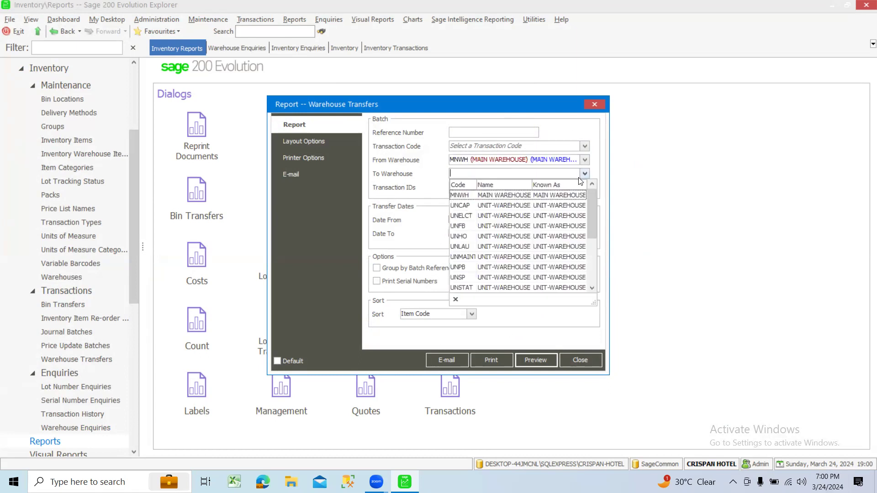
{"action": "left_click", "coordinate": [473, 224]}
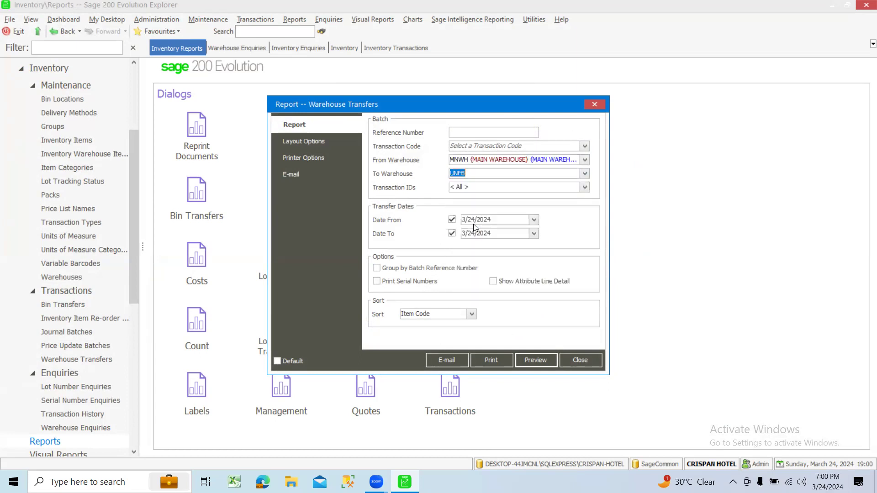
{"action": "left_click", "coordinate": [584, 174]}
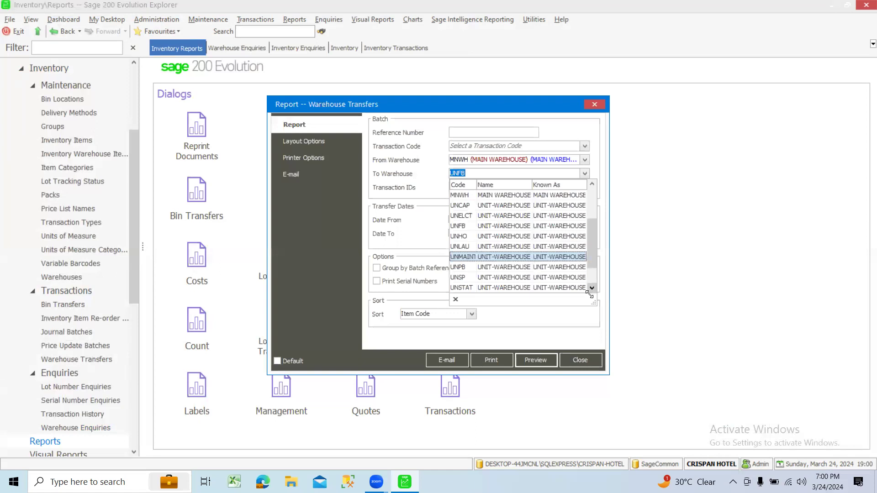
{"action": "left_click_drag", "start_coordinate": [596, 302], "coordinate": [761, 304]}
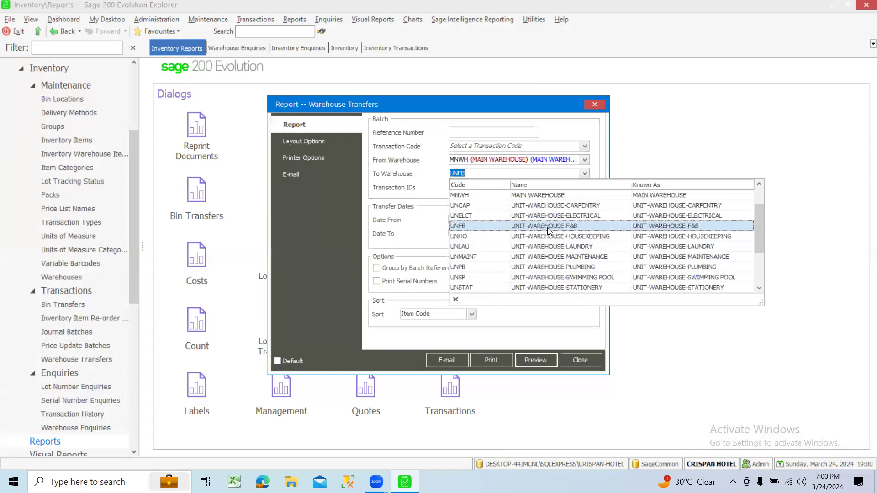
{"action": "left_click", "coordinate": [669, 227]}
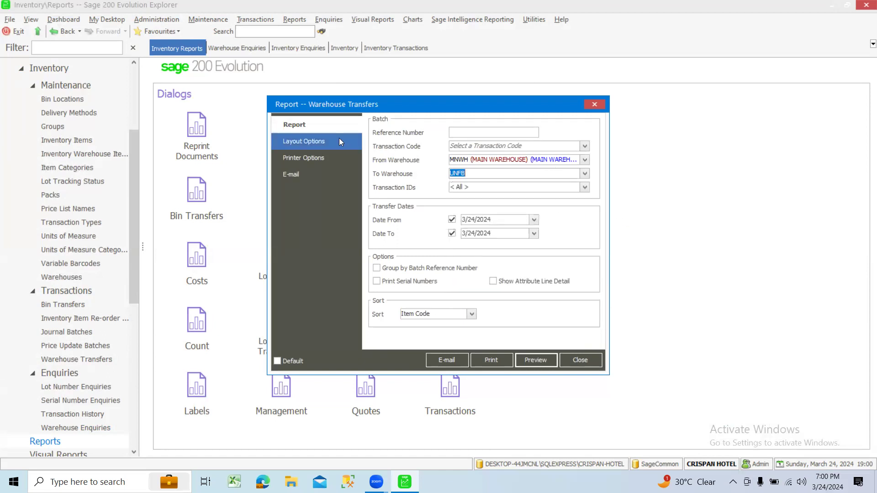
Step: Preview the Warehouse Transfers report, then close the preview and the report settings
{"action": "left_click", "coordinate": [530, 358]}
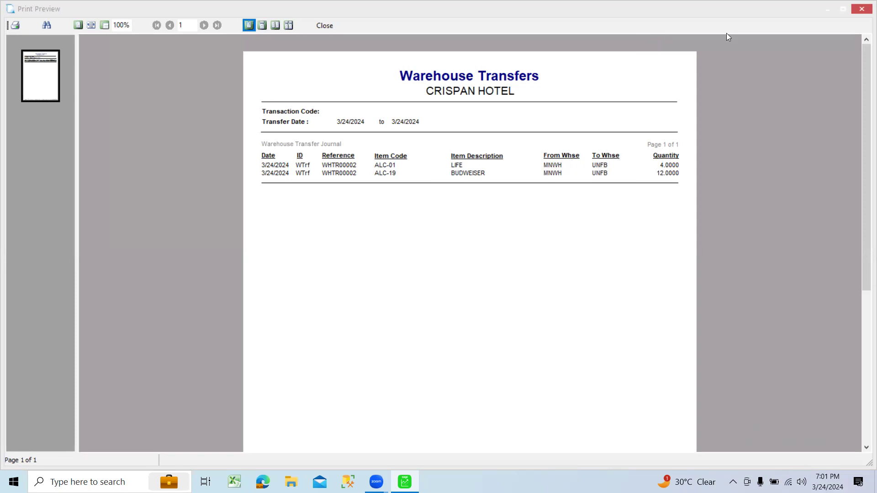
{"action": "left_click", "coordinate": [323, 25]}
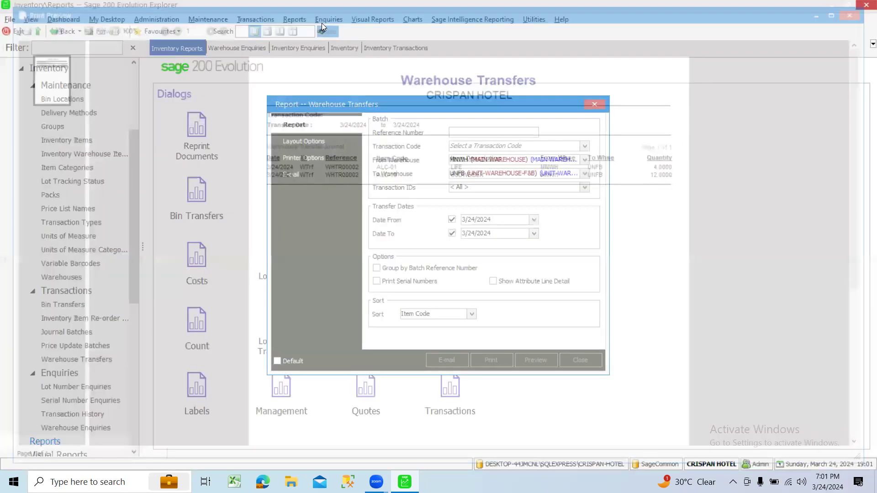
{"action": "left_click", "coordinate": [593, 105]}
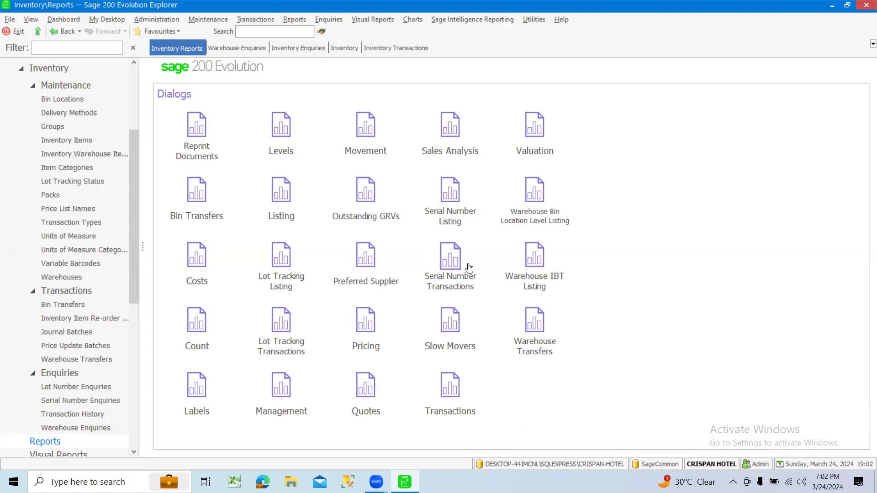
Step: Preview the detailed Inventory Transactions report for all items and warehouses, then close the preview and the report settings
{"action": "double_click", "coordinate": [453, 385]}
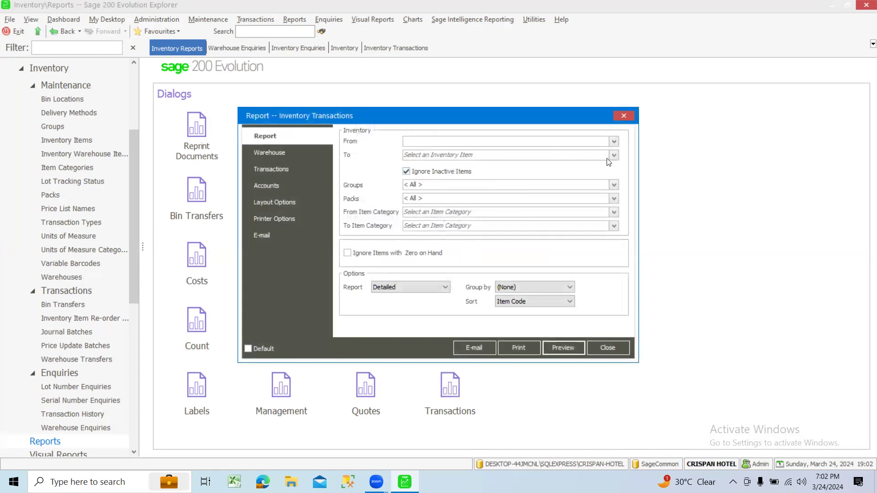
{"action": "left_click", "coordinate": [613, 142]}
{"action": "left_click", "coordinate": [613, 141]}
{"action": "left_click", "coordinate": [306, 156]}
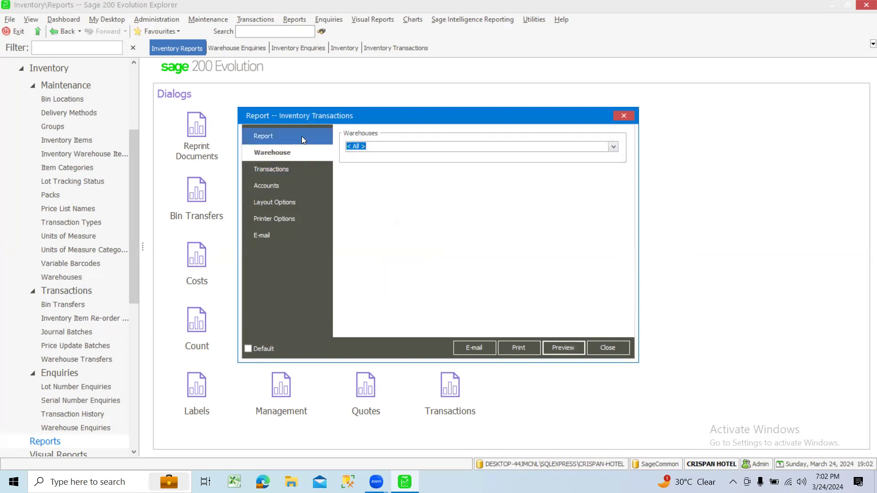
{"action": "left_click", "coordinate": [301, 136]}
{"action": "left_click", "coordinate": [570, 348]}
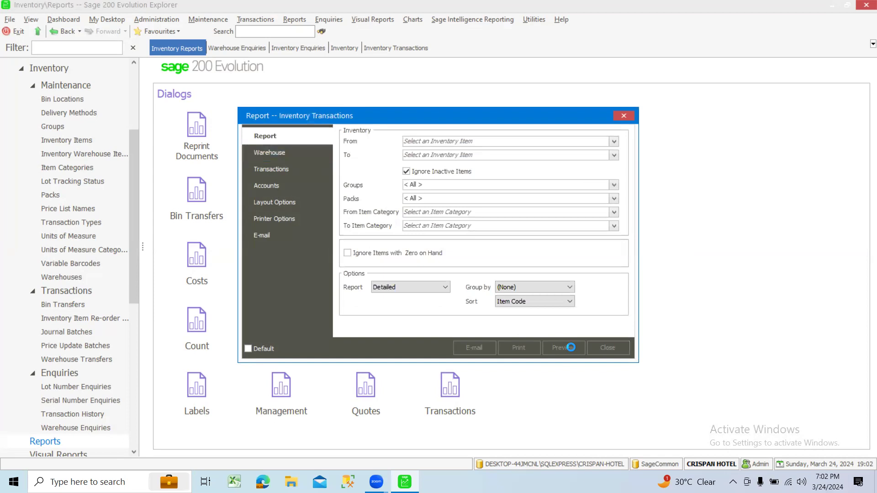
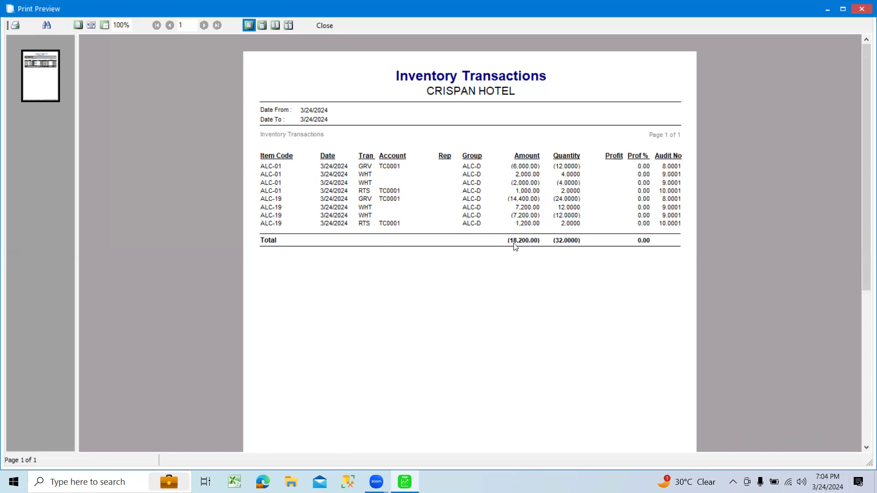
{"action": "left_click", "coordinate": [333, 26]}
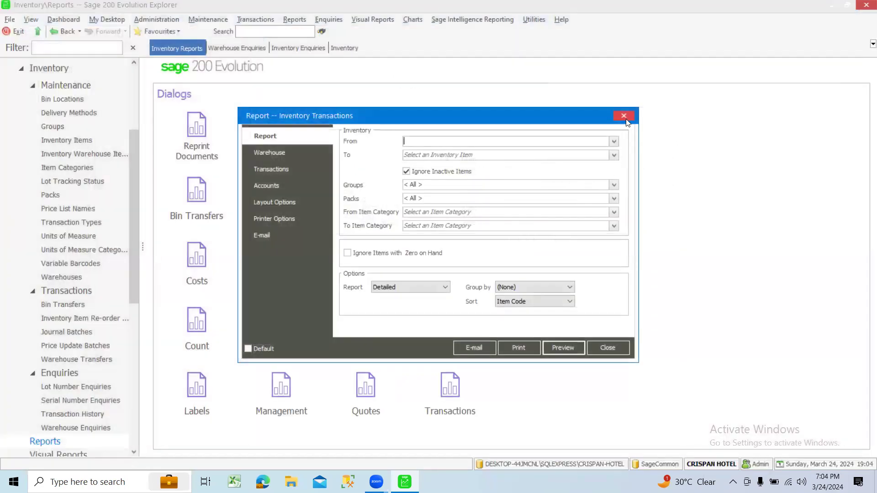
{"action": "left_click", "coordinate": [624, 116]}
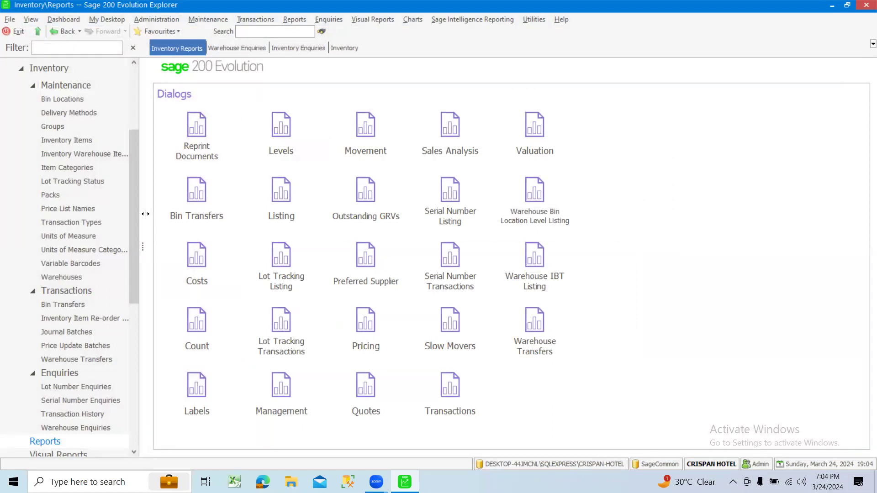
Step: Open a new inventory issue from the Inventory Issue module and maximize its window
{"action": "scroll", "coordinate": [70, 224], "scroll_direction": "down", "scroll_amount": 7}
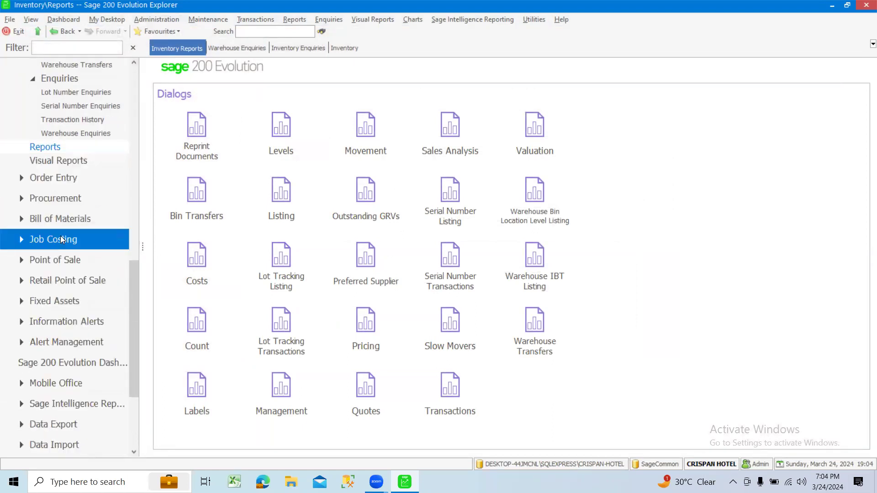
{"action": "scroll", "coordinate": [60, 236], "scroll_direction": "up", "scroll_amount": 7}
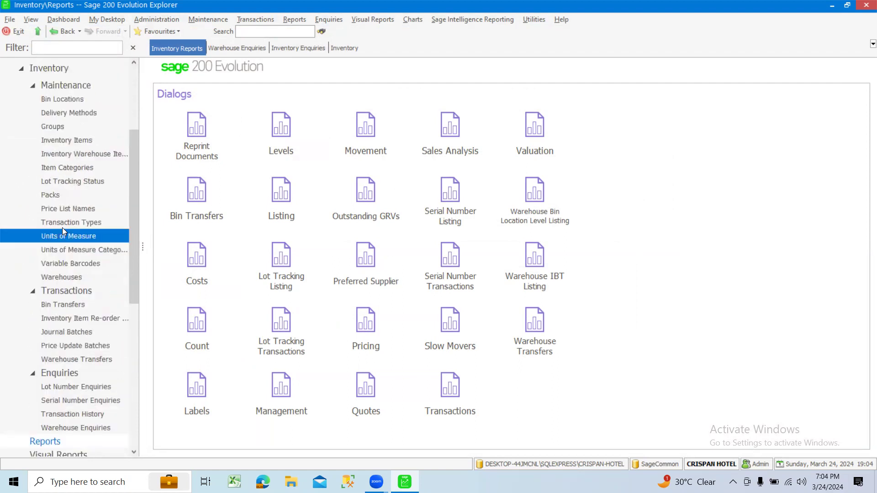
{"action": "left_click", "coordinate": [19, 71]}
{"action": "scroll", "coordinate": [44, 114], "scroll_direction": "down", "scroll_amount": 2}
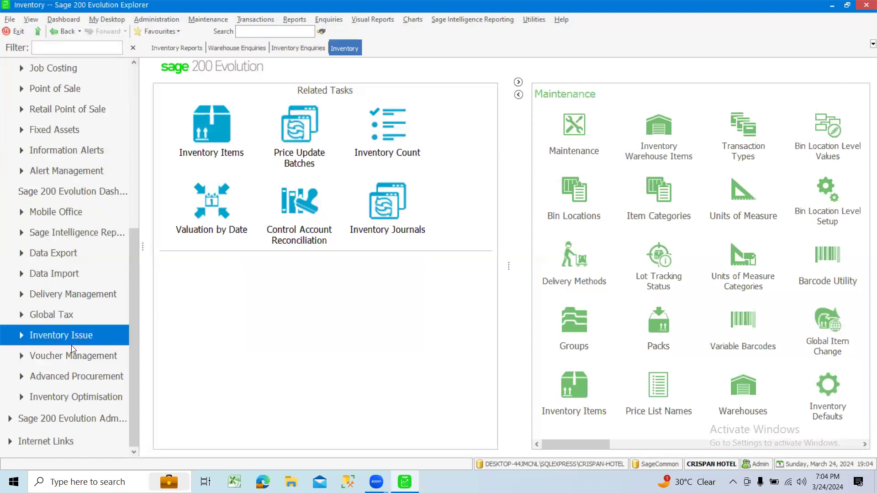
{"action": "left_click", "coordinate": [78, 337]}
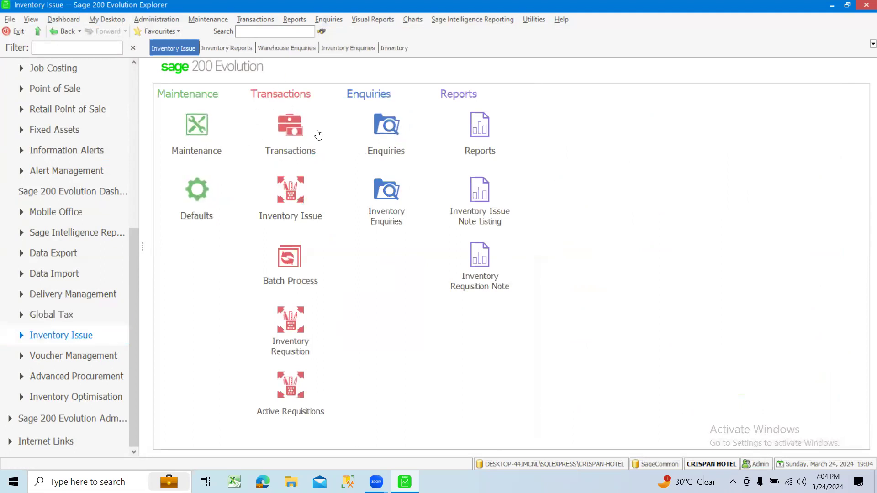
{"action": "left_click", "coordinate": [289, 199]}
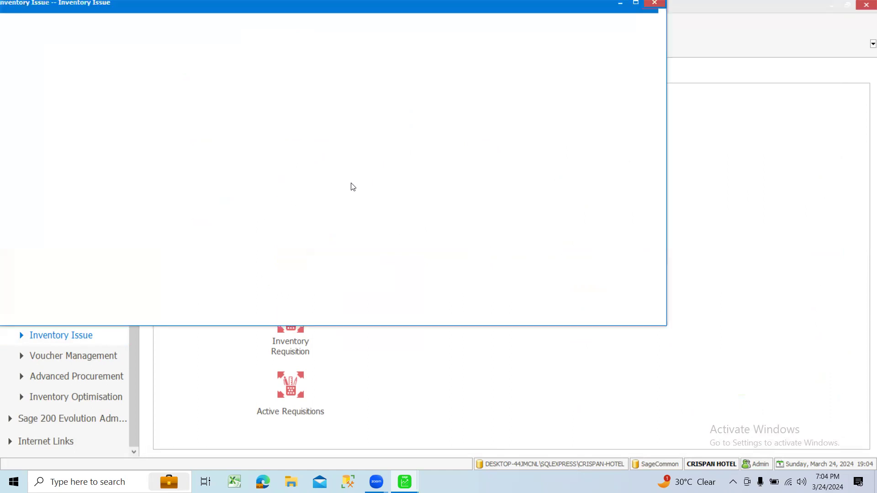
{"action": "left_click", "coordinate": [635, 5]}
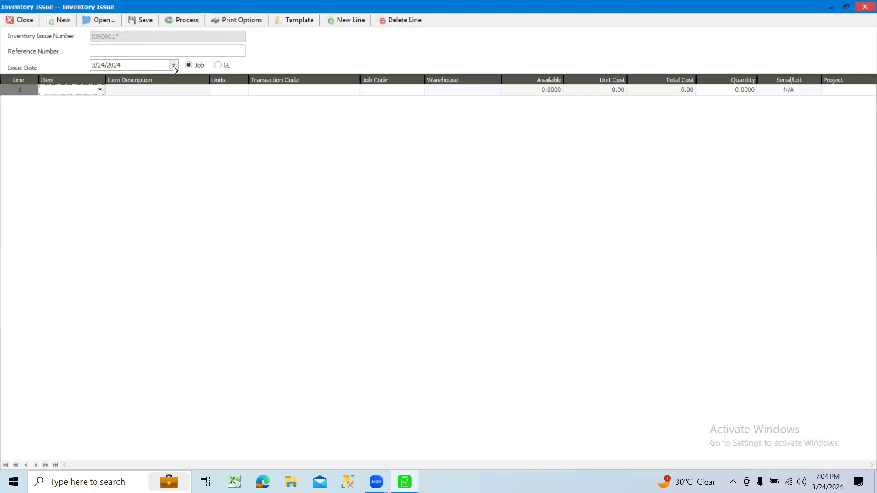
Step: Set the inventory issue to GL, enter reference number 022325, and start its first line
{"action": "left_click", "coordinate": [219, 66]}
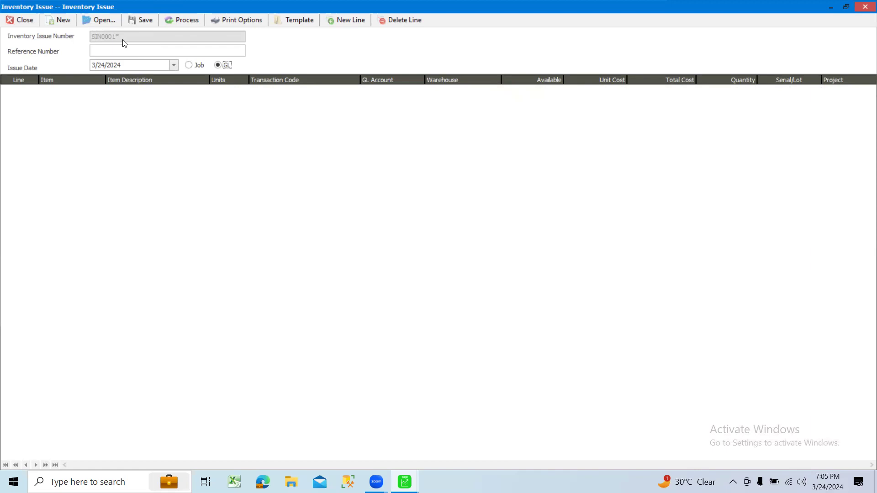
{"action": "left_click", "coordinate": [125, 51]}
{"action": "type", "text": "022325"}
{"action": "left_click", "coordinate": [93, 97]}
{"action": "key", "text": "Tab"}
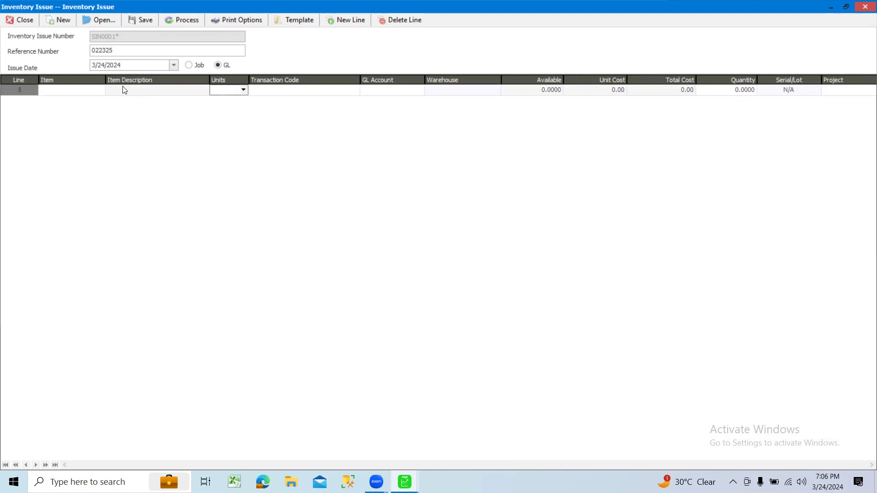
{"action": "left_click", "coordinate": [98, 91]}
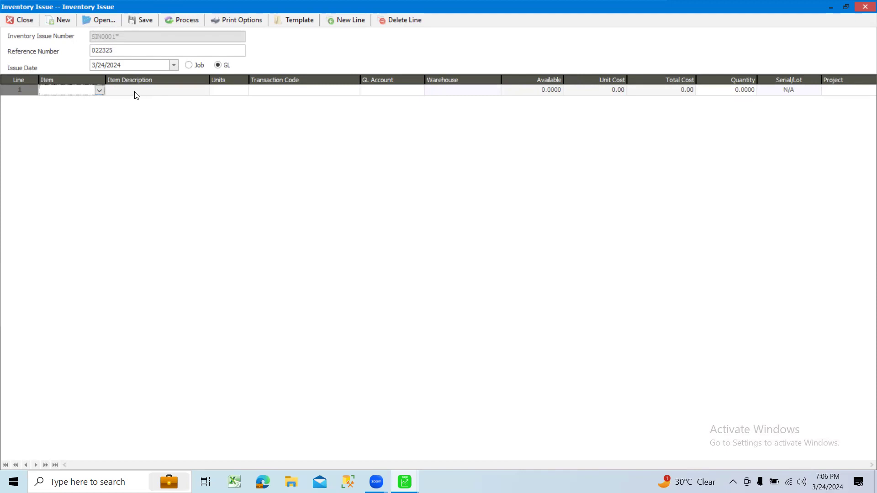
{"action": "left_click", "coordinate": [100, 92]}
{"action": "left_click", "coordinate": [99, 91]}
{"action": "left_click", "coordinate": [99, 92]}
{"action": "scroll", "coordinate": [267, 154], "scroll_direction": "down", "scroll_amount": 6}
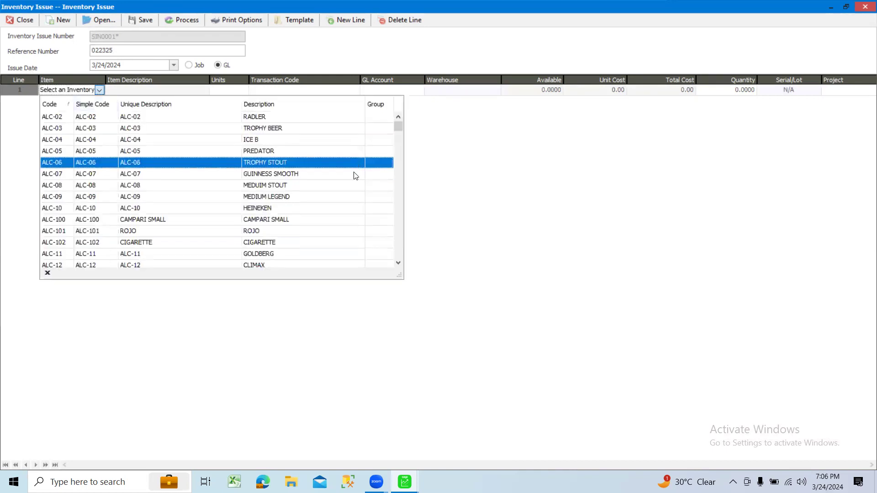
{"action": "left_click", "coordinate": [8, 165]}
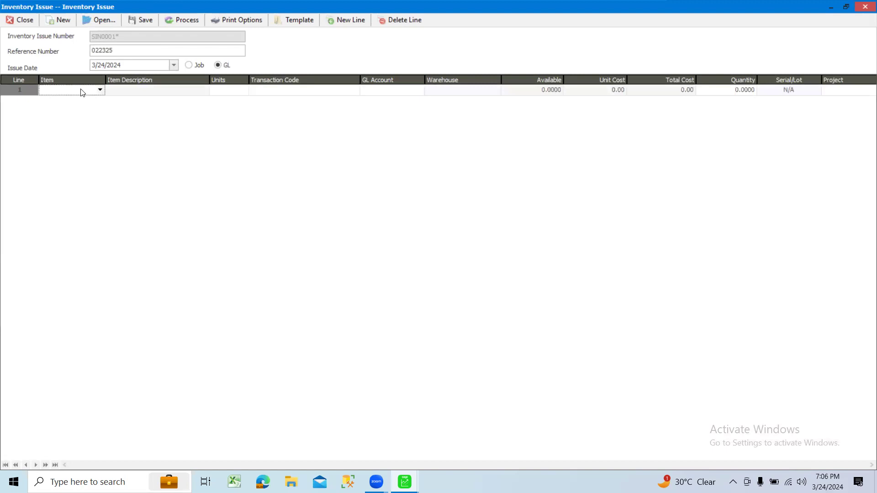
Step: Search the inventory items for LIFE and put item ALC-01 on the first issue line
{"action": "right_click", "coordinate": [82, 93]}
{"action": "left_click", "coordinate": [72, 89]}
{"action": "right_click", "coordinate": [67, 85]}
{"action": "left_click", "coordinate": [60, 87]}
{"action": "left_click", "coordinate": [56, 89]}
{"action": "right_click", "coordinate": [56, 88]}
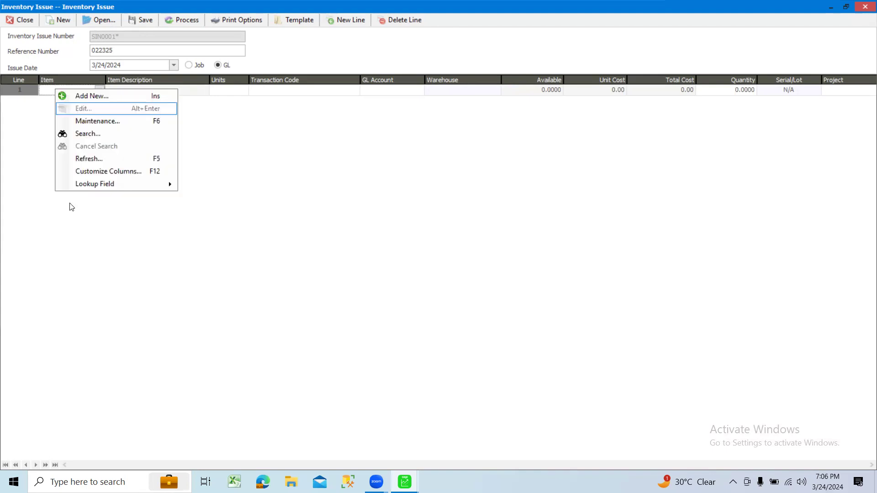
{"action": "left_click", "coordinate": [106, 139]}
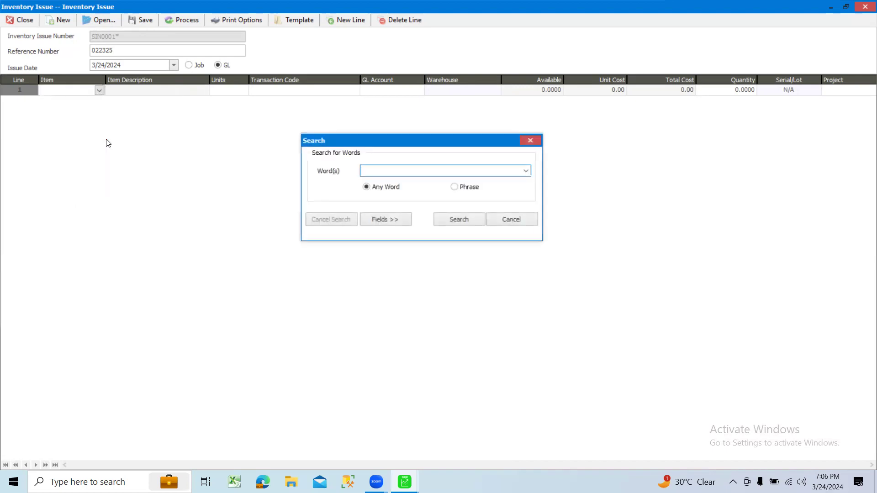
{"action": "type", "text": "R"}
{"action": "key", "text": "BackSpace"}
{"action": "type", "text": "LIFE"}
{"action": "left_click", "coordinate": [453, 220]}
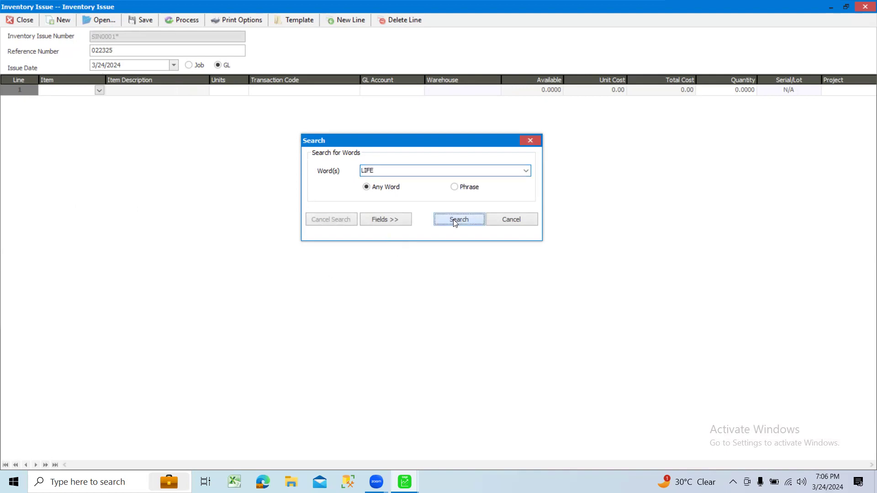
{"action": "left_click", "coordinate": [99, 90]}
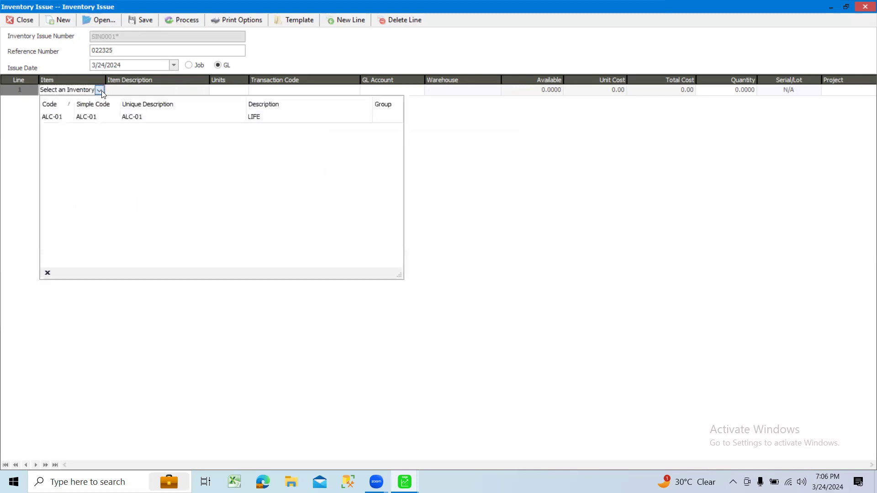
{"action": "left_click", "coordinate": [294, 120]}
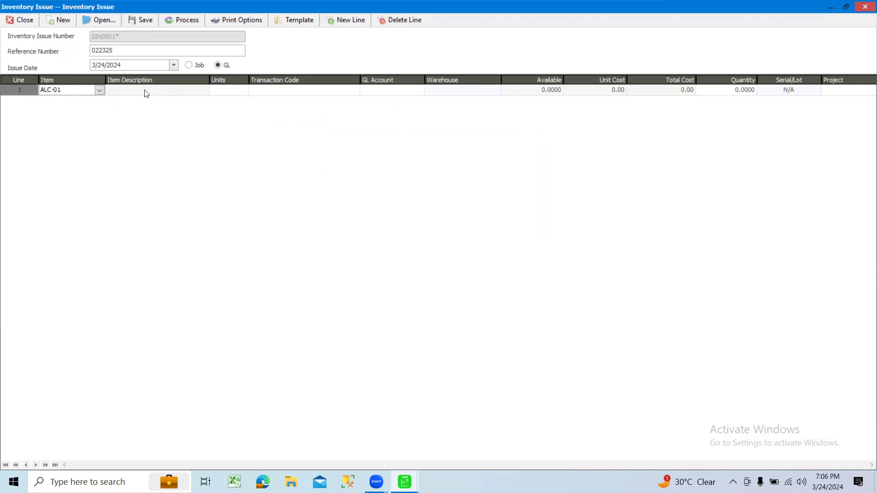
{"action": "key", "text": "Tab"}
{"action": "key", "text": "Tab"}
{"action": "key", "text": "Tab"}
{"action": "key", "text": "Tab"}
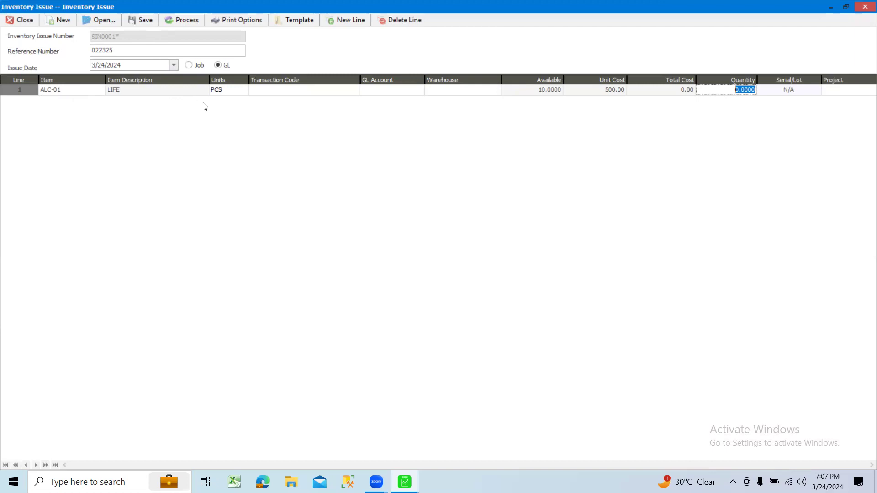
Step: Set the transaction code of the ALC-01 line to IS R&M, Issue Repair & Maintenance
{"action": "left_click", "coordinate": [298, 93]}
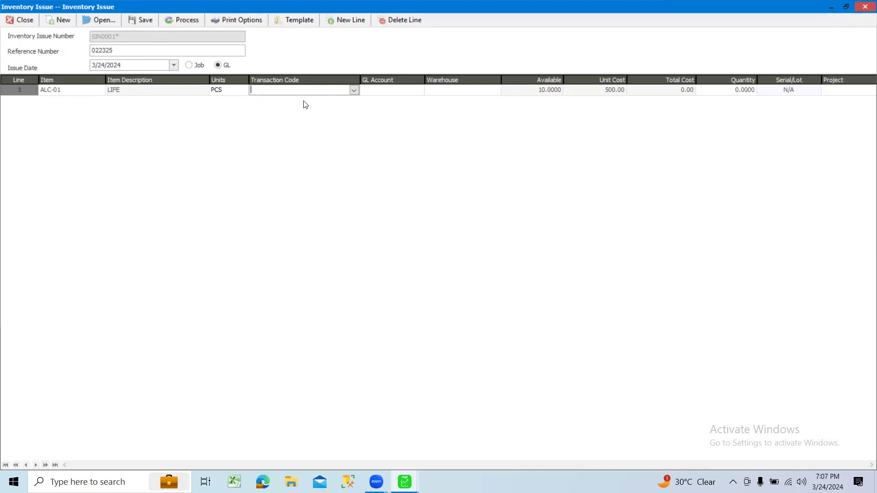
{"action": "left_click", "coordinate": [354, 91]}
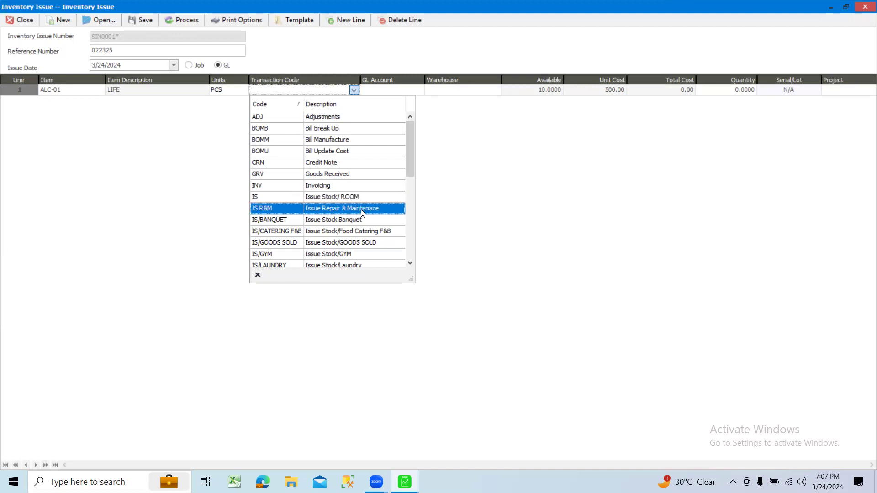
{"action": "scroll", "coordinate": [380, 217], "scroll_direction": "down", "scroll_amount": 5}
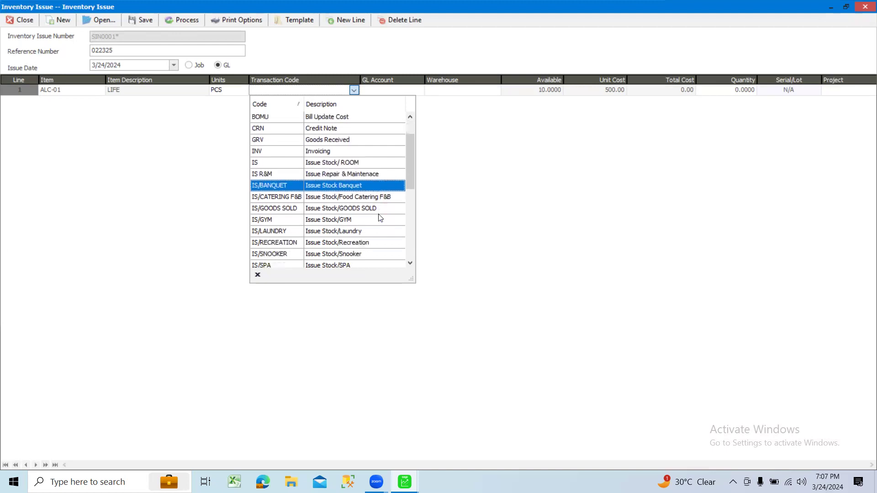
{"action": "scroll", "coordinate": [381, 218], "scroll_direction": "down", "scroll_amount": 2}
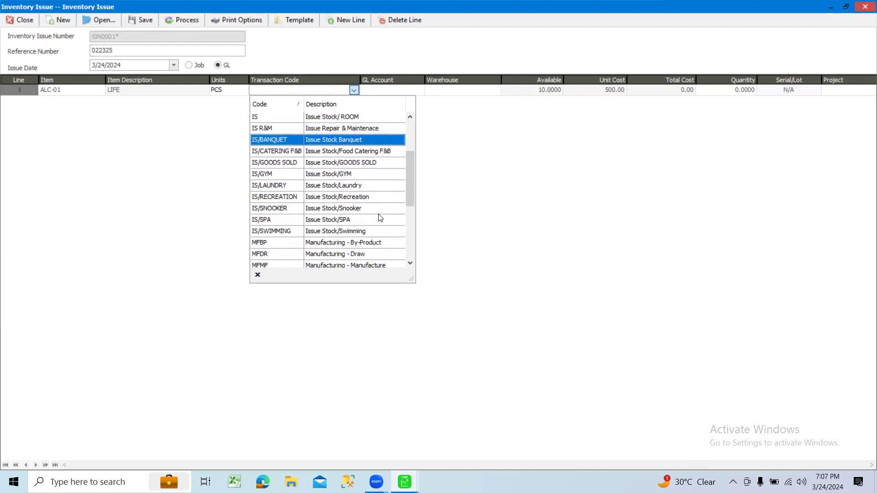
{"action": "scroll", "coordinate": [381, 218], "scroll_direction": "up", "scroll_amount": 4}
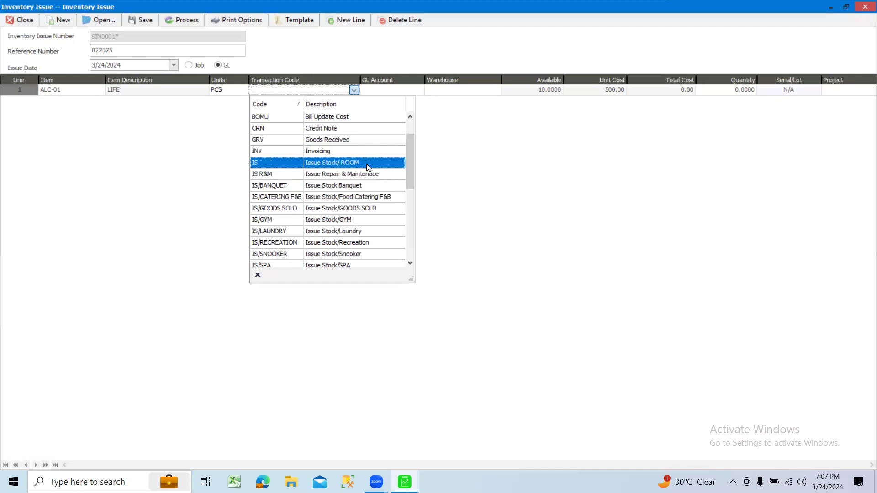
{"action": "left_click", "coordinate": [392, 175]}
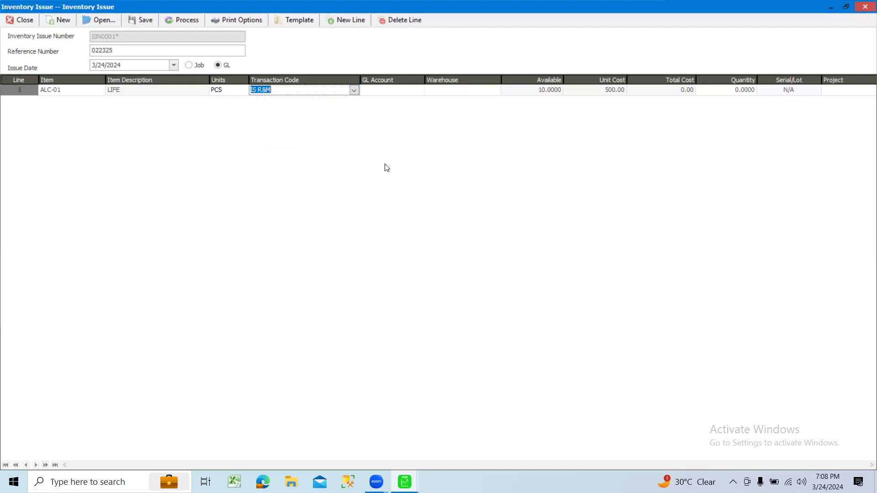
Step: Open the line's general ledger account list, then close the inventory issue without processing it
{"action": "left_click", "coordinate": [385, 91]}
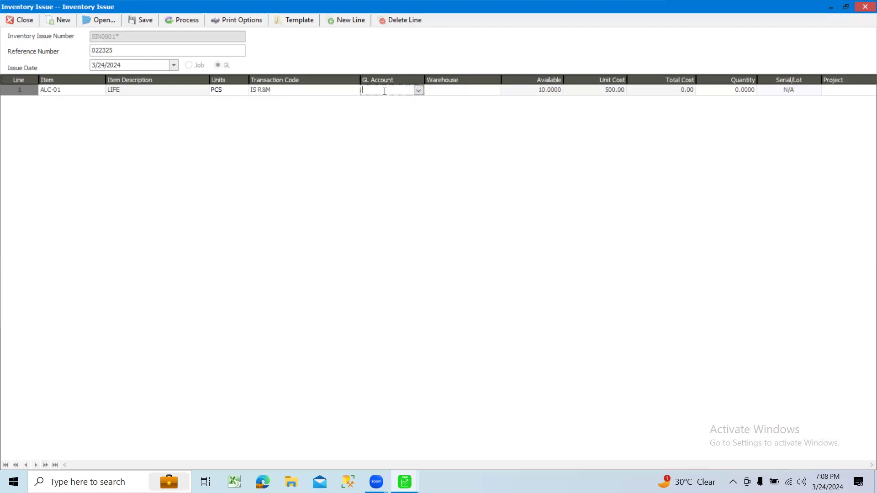
{"action": "left_click", "coordinate": [417, 91]}
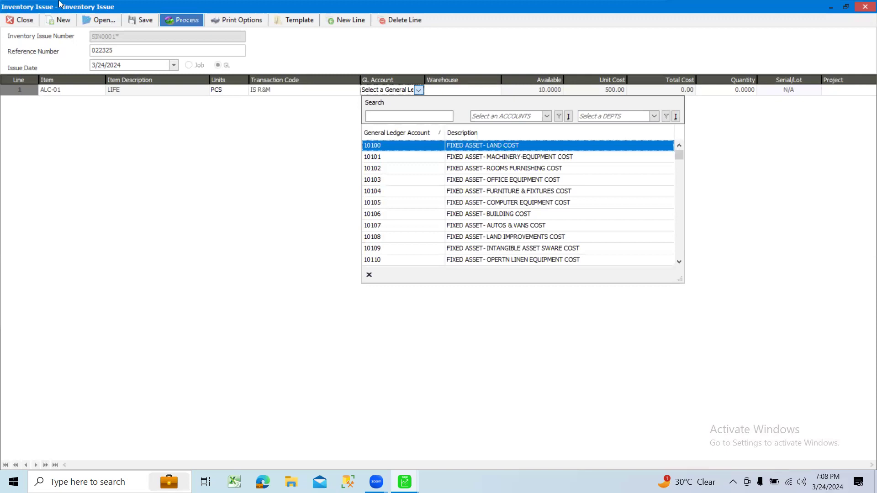
{"action": "left_click", "coordinate": [27, 20]}
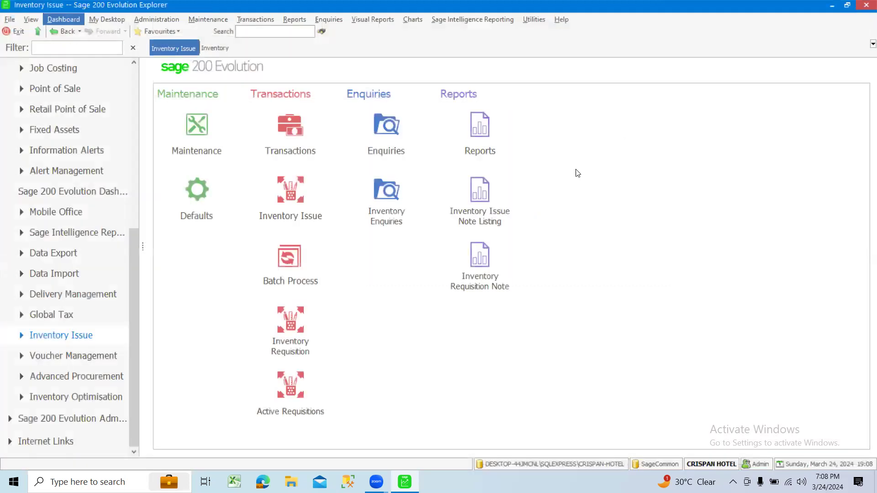
Step: Open the list of inventory transaction types from the Inventory module's maintenance
{"action": "left_click", "coordinate": [40, 195]}
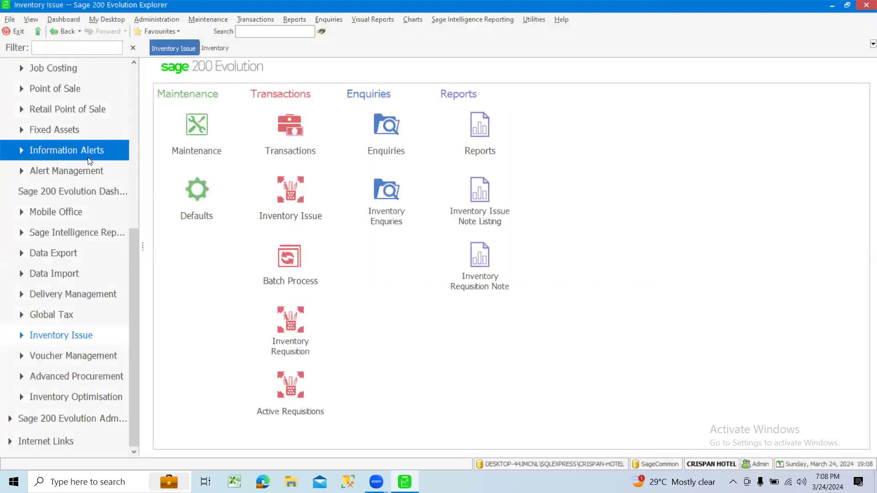
{"action": "scroll", "coordinate": [64, 137], "scroll_direction": "up", "scroll_amount": 2}
{"action": "left_click", "coordinate": [64, 114]}
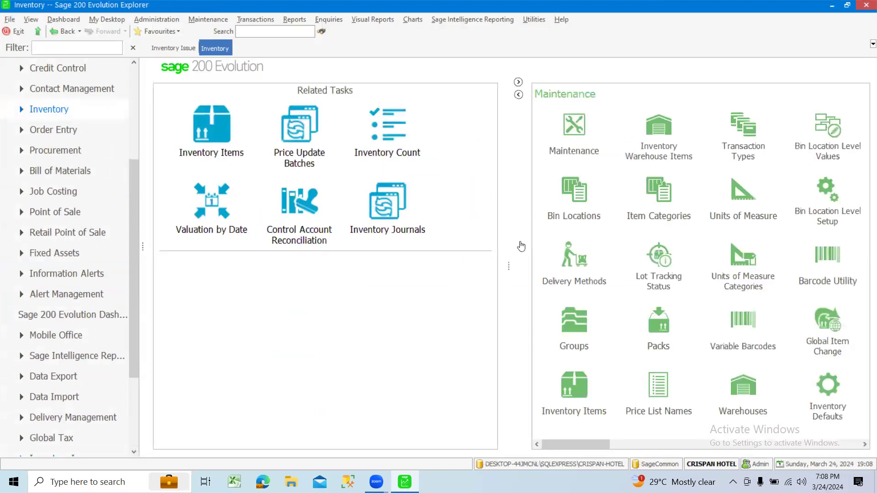
{"action": "left_click", "coordinate": [756, 139]}
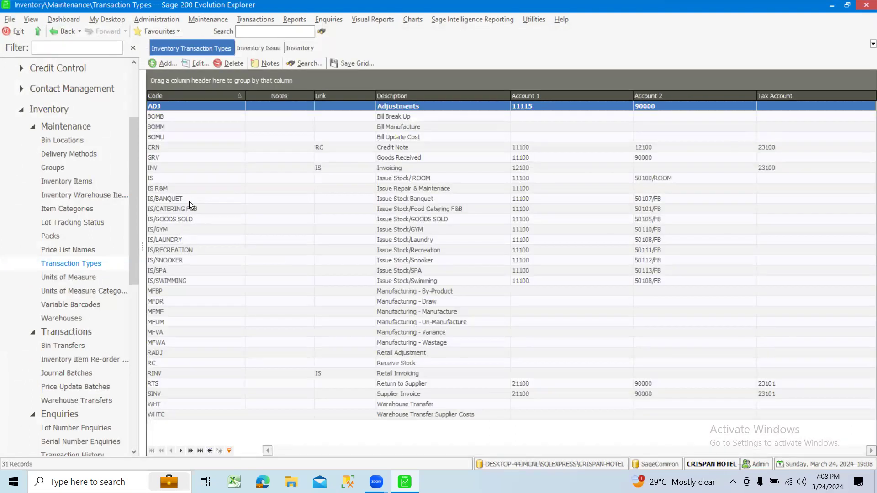
Step: Change the description of the IS R&M inventory transaction type to ISSUANCE ALL and save it
{"action": "left_click", "coordinate": [184, 190]}
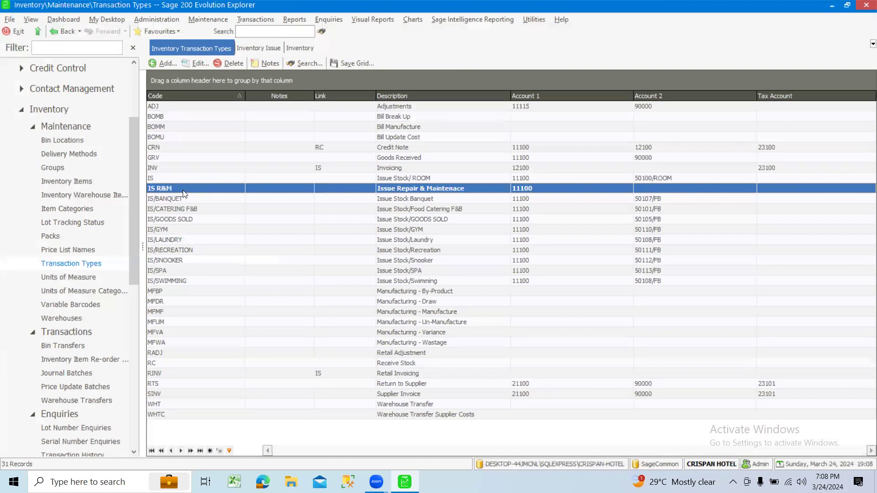
{"action": "left_click", "coordinate": [202, 61]}
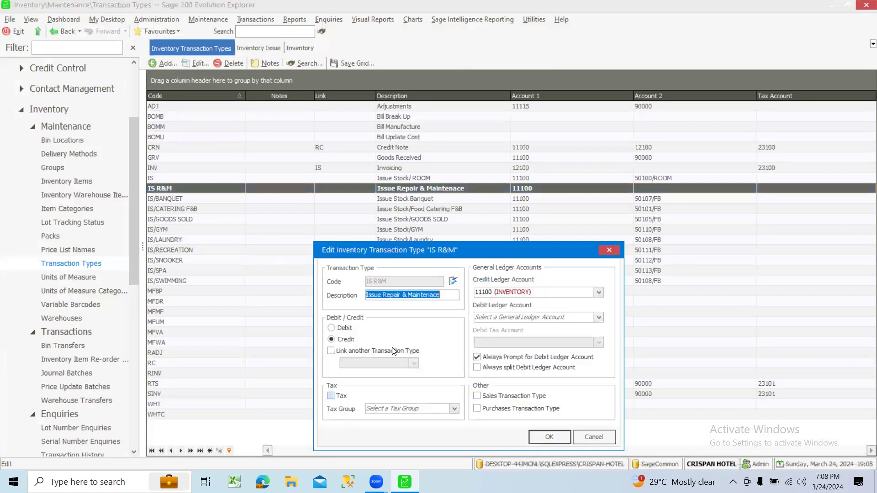
{"action": "left_click", "coordinate": [453, 295]}
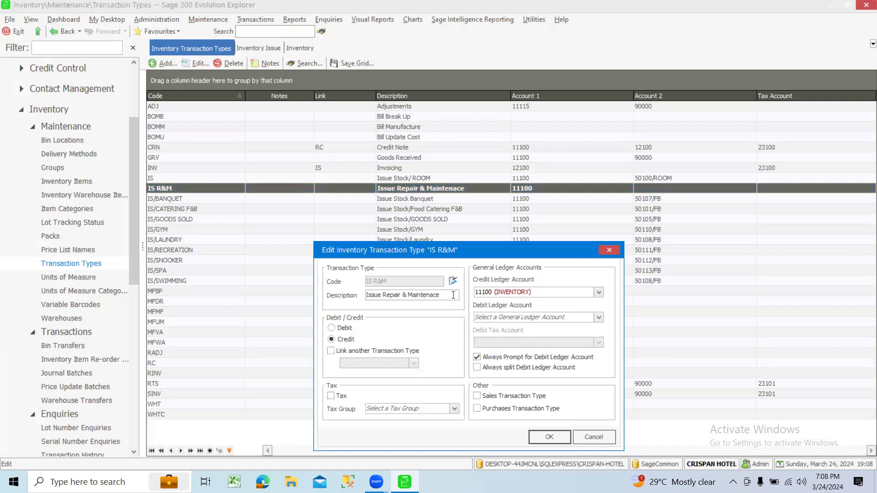
{"action": "key", "text": "BackSpace"}
{"action": "key", "text": "BackSpace"}
{"action": "key", "text": "BackSpace"}
{"action": "key", "text": "BackSpace"}
{"action": "key", "text": "BackSpace"}
{"action": "key", "text": "BackSpace"}
{"action": "key", "text": "BackSpace"}
{"action": "key", "text": "BackSpace"}
{"action": "key", "text": "BackSpace"}
{"action": "key", "text": "BackSpace"}
{"action": "key", "text": "BackSpace"}
{"action": "key", "text": "BackSpace"}
{"action": "key", "text": "BackSpace"}
{"action": "key", "text": "BackSpace"}
{"action": "key", "text": "BackSpace"}
{"action": "key", "text": "BackSpace"}
{"action": "key", "text": "BackSpace"}
{"action": "key", "text": "BackSpace"}
{"action": "key", "text": "BackSpace"}
{"action": "key", "text": "BackSpace"}
{"action": "key", "text": "BackSpace"}
{"action": "key", "text": "BackSpace"}
{"action": "key", "text": "BackSpace"}
{"action": "type", "text": "SSUANCE ALL"}
{"action": "key", "text": "Return"}
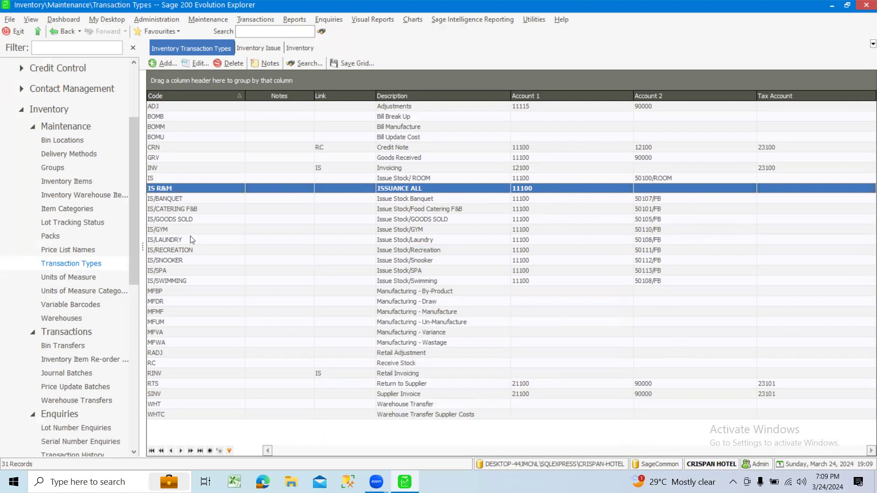
Step: Open a new inventory issue from the Inventory Issue module and start its first item line
{"action": "scroll", "coordinate": [68, 220], "scroll_direction": "down", "scroll_amount": 5}
{"action": "scroll", "coordinate": [68, 221], "scroll_direction": "down", "scroll_amount": 6}
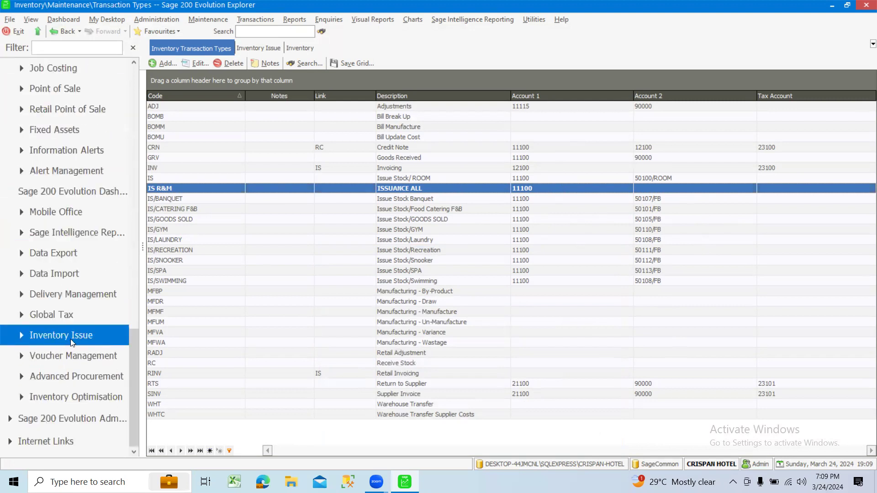
{"action": "left_click", "coordinate": [75, 338]}
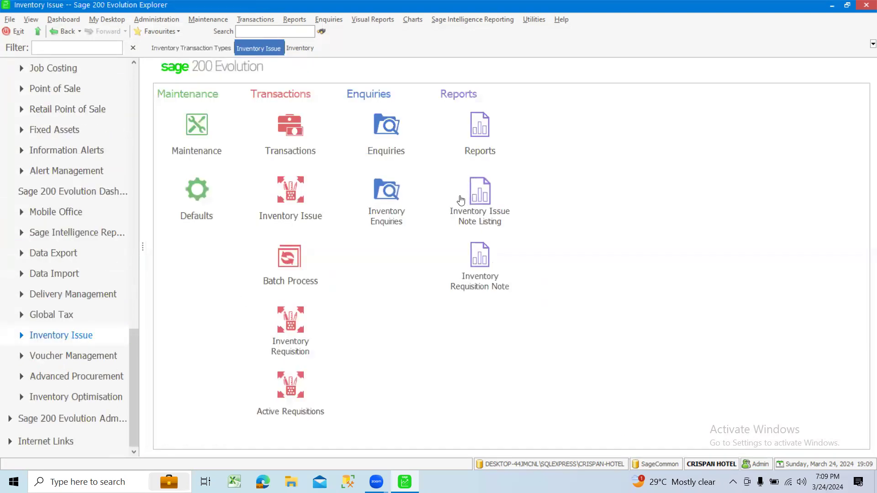
{"action": "left_click", "coordinate": [293, 196]}
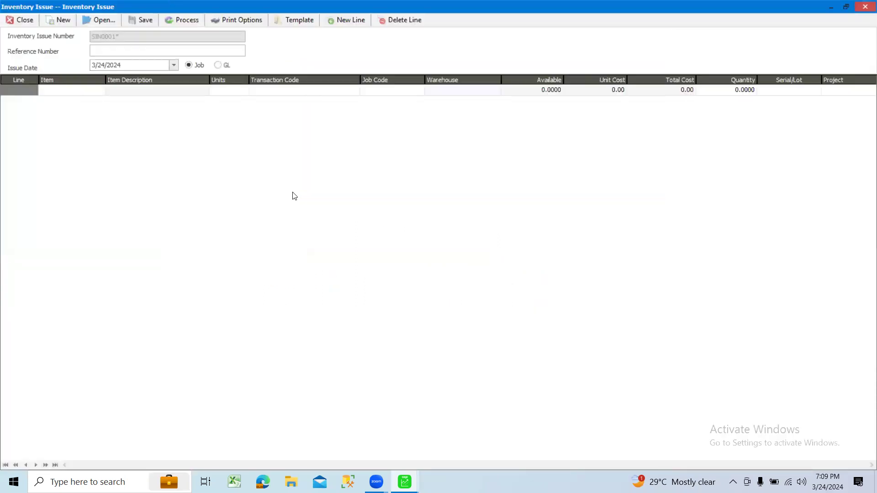
{"action": "left_click", "coordinate": [99, 90]}
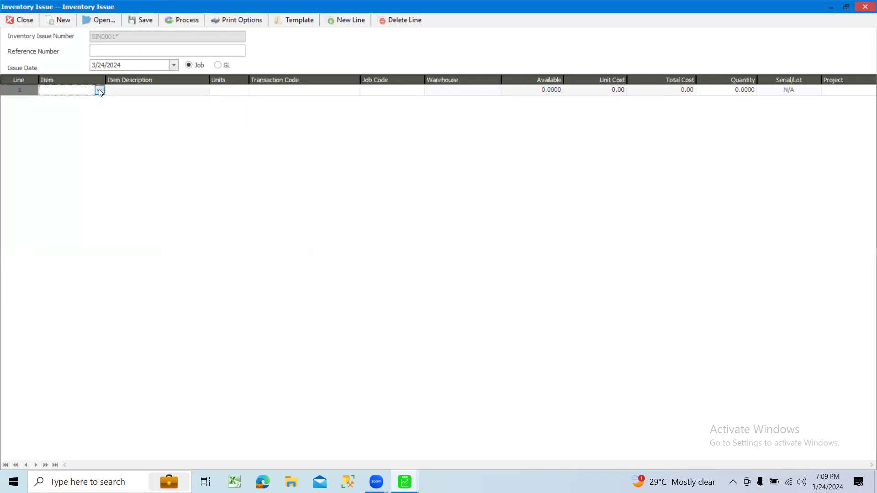
{"action": "left_click", "coordinate": [100, 90]}
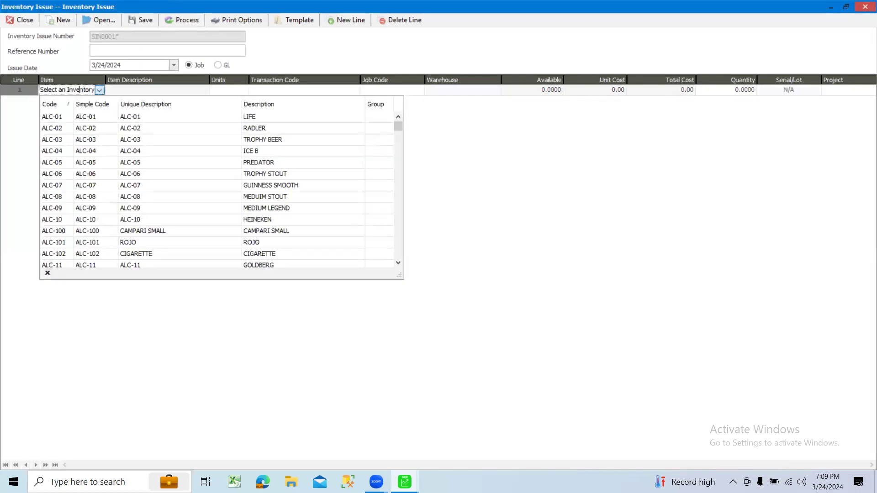
{"action": "left_click", "coordinate": [80, 90]}
{"action": "type", "text": "LI"}
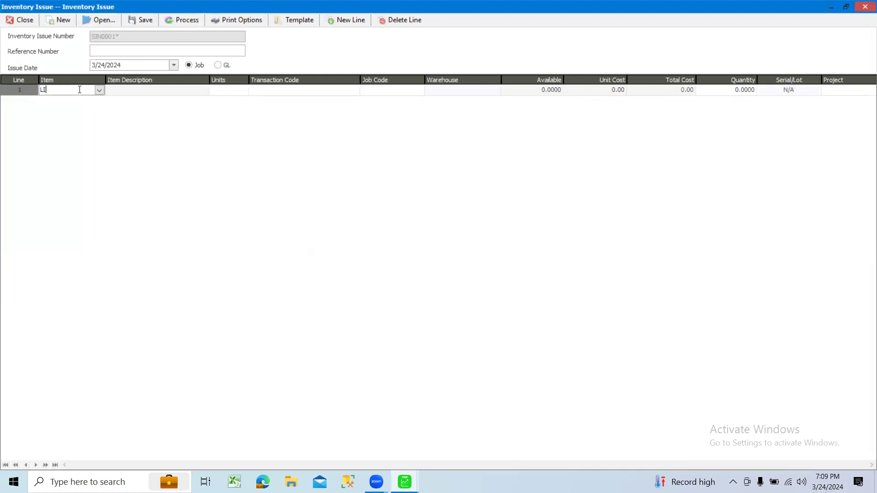
{"action": "key", "text": "BackSpace"}
{"action": "key", "text": "BackSpace"}
{"action": "key", "text": "BackSpace"}
Step: Search the inventory items for the word LIFE and put item ALC-01 on the first issue line
{"action": "right_click", "coordinate": [81, 90]}
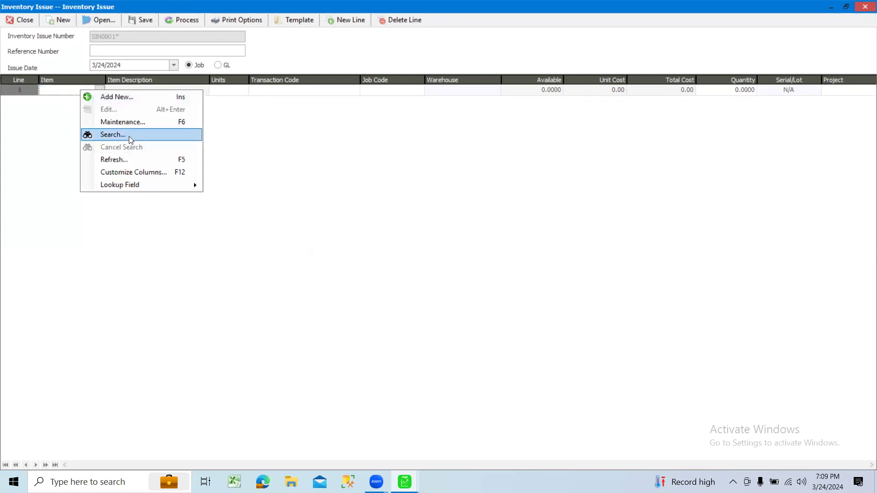
{"action": "left_click", "coordinate": [127, 135]}
{"action": "type", "text": "LIFE"}
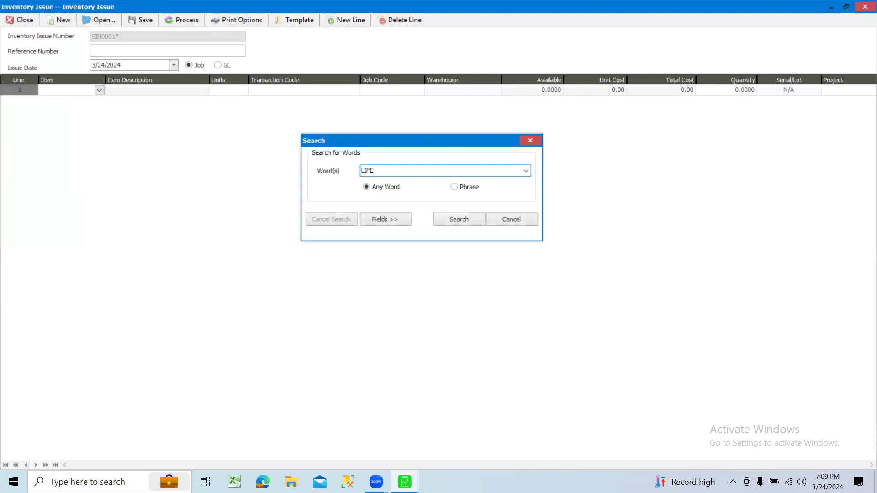
{"action": "left_click", "coordinate": [476, 223]}
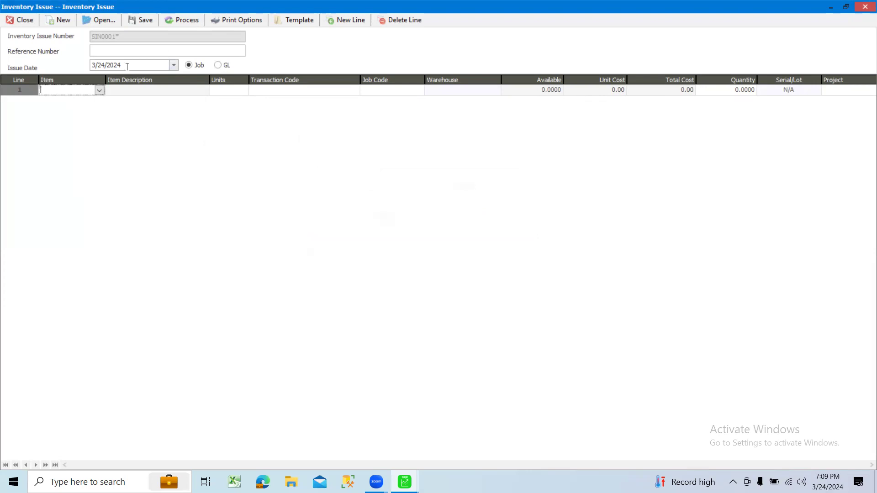
{"action": "left_click", "coordinate": [100, 89]}
{"action": "left_click", "coordinate": [141, 118]}
{"action": "left_click", "coordinate": [152, 93]}
Step: Set the transaction code of the ALC-01 line to ST, Stock
{"action": "left_click", "coordinate": [271, 92]}
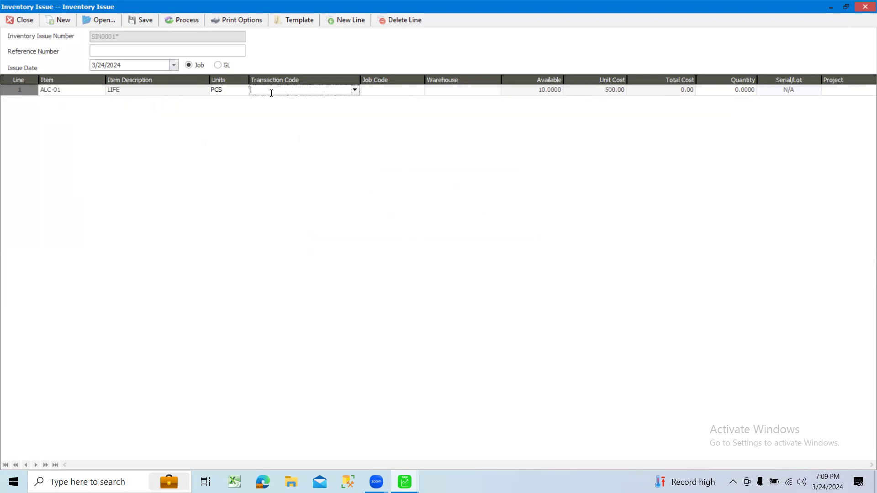
{"action": "left_click", "coordinate": [354, 91]}
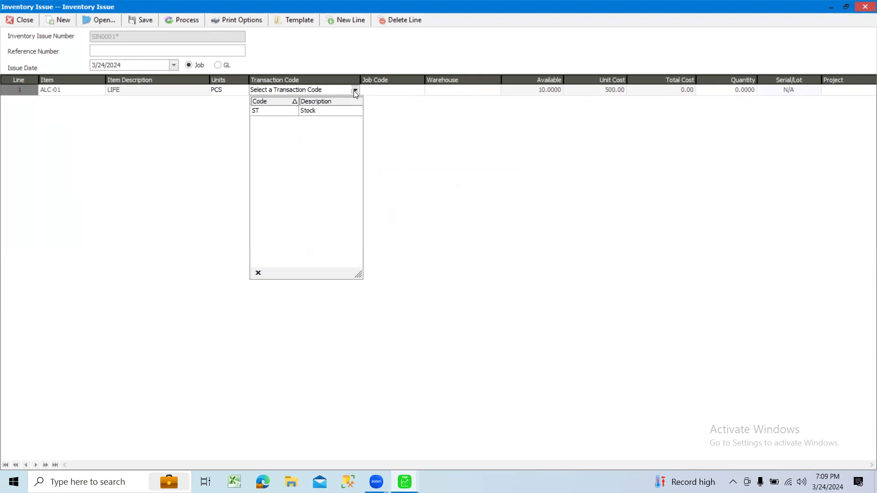
{"action": "left_click", "coordinate": [317, 113]}
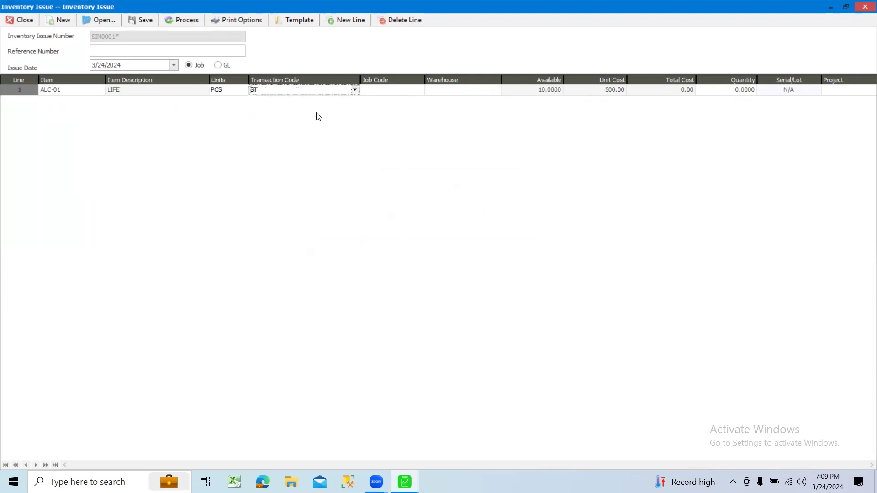
Step: Switch the inventory issue from Job to GL and set the ALC-01 line's transaction code to IS R&M, ISSUANCE ALL
{"action": "left_click", "coordinate": [226, 65]}
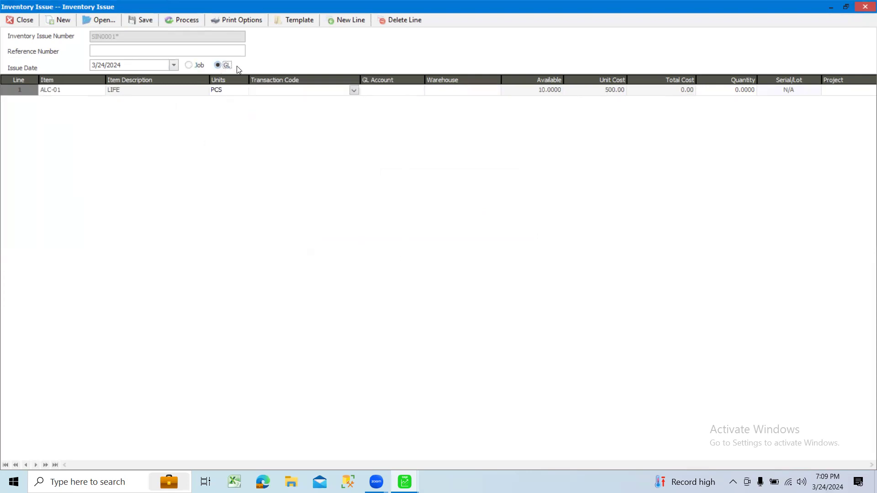
{"action": "left_click", "coordinate": [354, 91]}
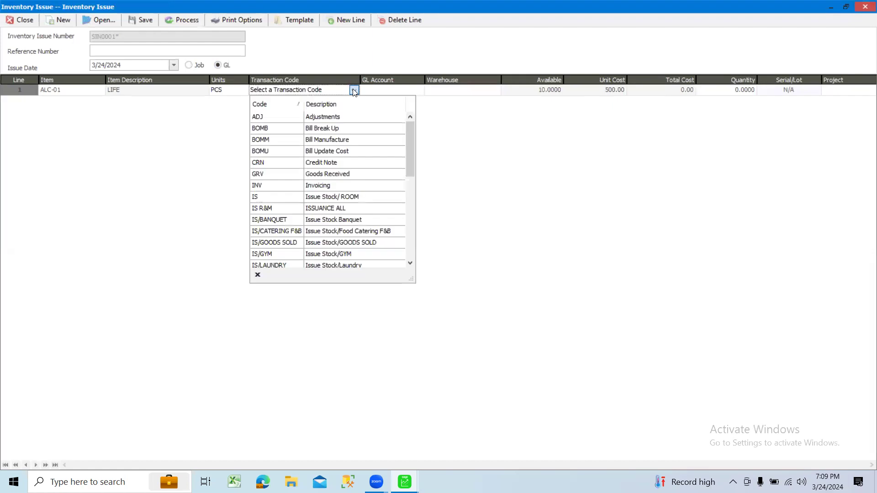
{"action": "left_click", "coordinate": [305, 209]}
Step: Search the general ledger accounts for STAFF and assign 60150/FB, the F&B staff meals expense, to the ALC-01 line
{"action": "left_click", "coordinate": [414, 91]}
{"action": "left_click", "coordinate": [419, 91]}
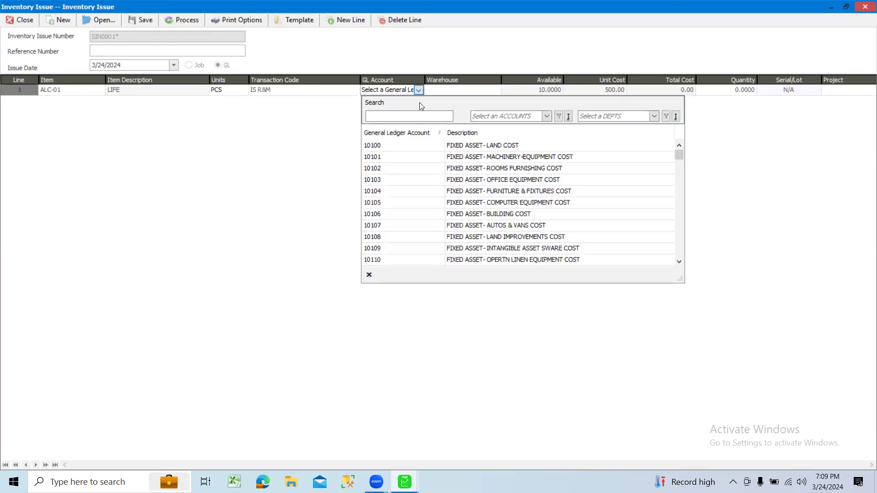
{"action": "left_click", "coordinate": [423, 116]}
{"action": "type", "text": "STAFF"}
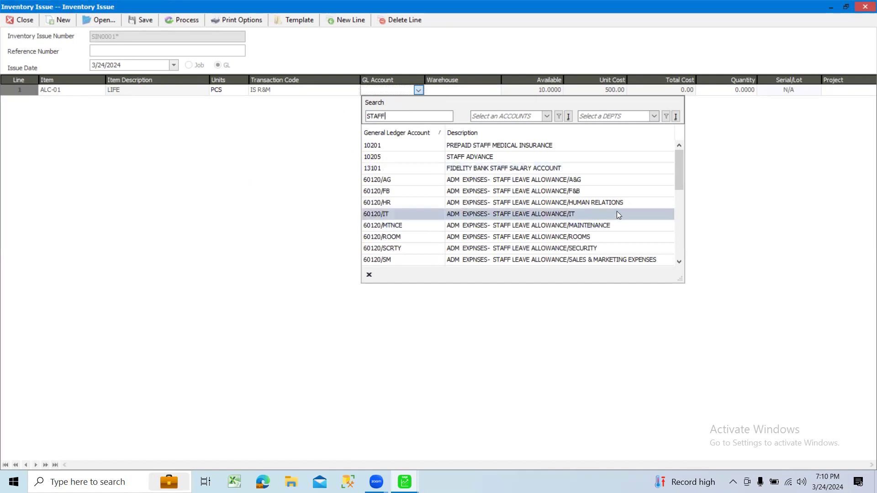
{"action": "scroll", "coordinate": [629, 192], "scroll_direction": "down", "scroll_amount": 3}
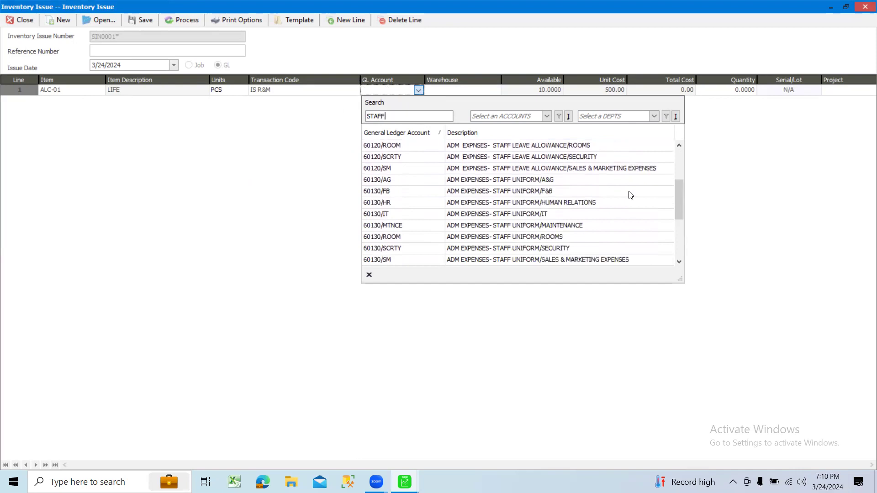
{"action": "scroll", "coordinate": [630, 195], "scroll_direction": "down", "scroll_amount": 3}
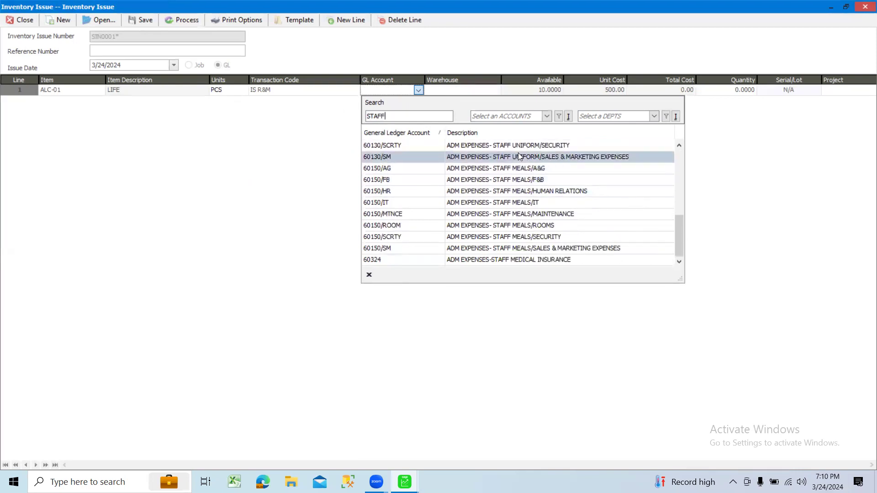
{"action": "left_click", "coordinate": [543, 181]}
Step: Set the warehouse of the ALC-01 line to MNWH, MAIN WAREHOUSE
{"action": "left_click", "coordinate": [487, 90]}
{"action": "left_click", "coordinate": [497, 90]}
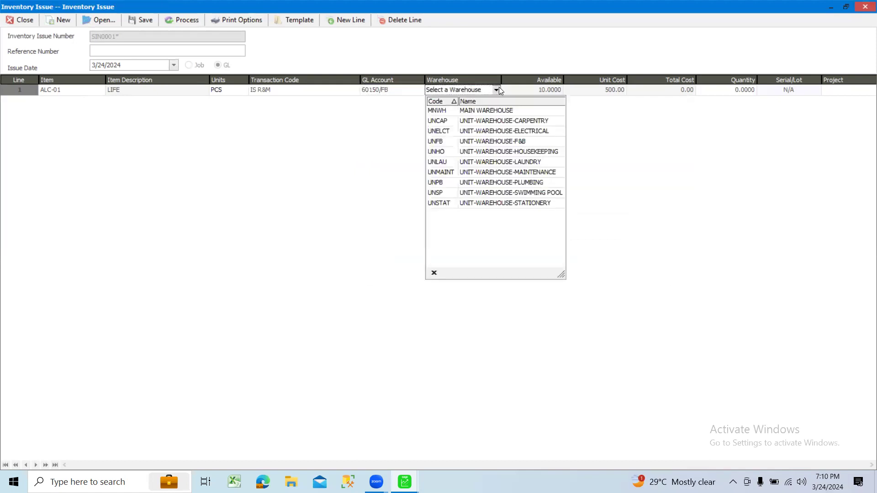
{"action": "left_click", "coordinate": [500, 111]}
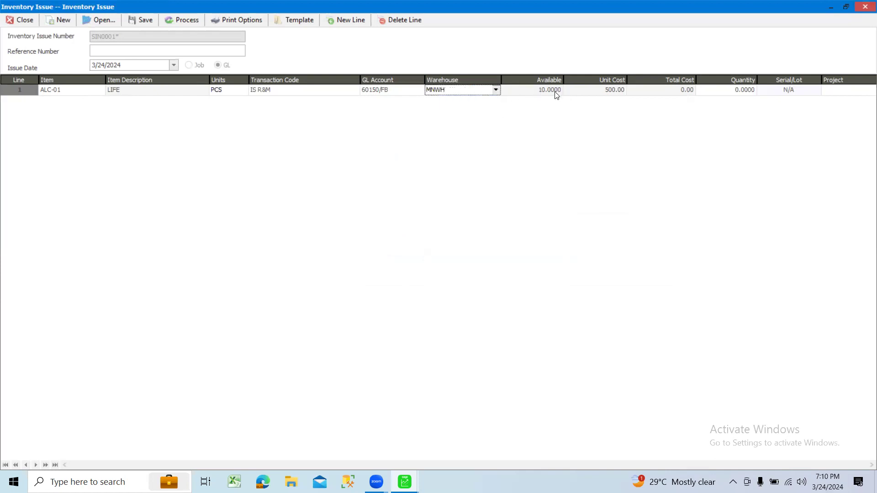
{"action": "key", "text": "Tab"}
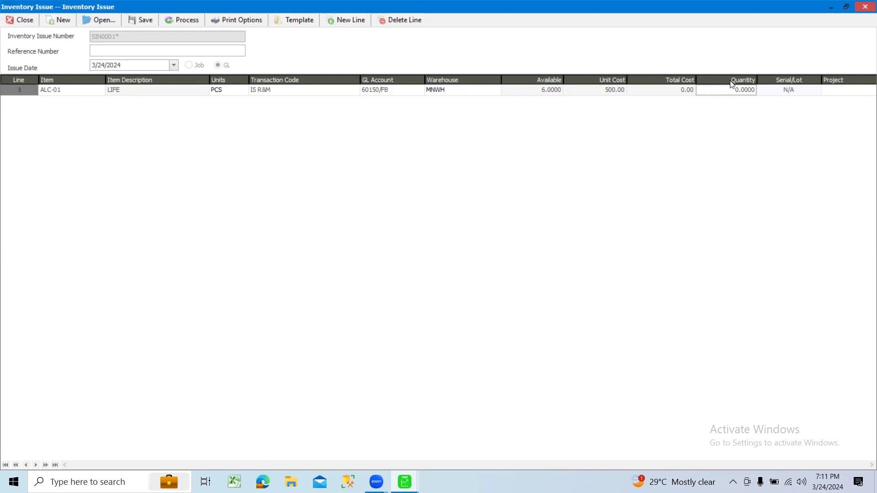
Step: Set the issue quantity of the ALC-01 line to 6 and complete the line
{"action": "left_click", "coordinate": [739, 92]}
{"action": "key", "text": "BackSpace"}
{"action": "type", "text": "6"}
{"action": "key", "text": "Tab"}
{"action": "key", "text": "Tab"}
{"action": "key", "text": "Tab"}
{"action": "key", "text": "Tab"}
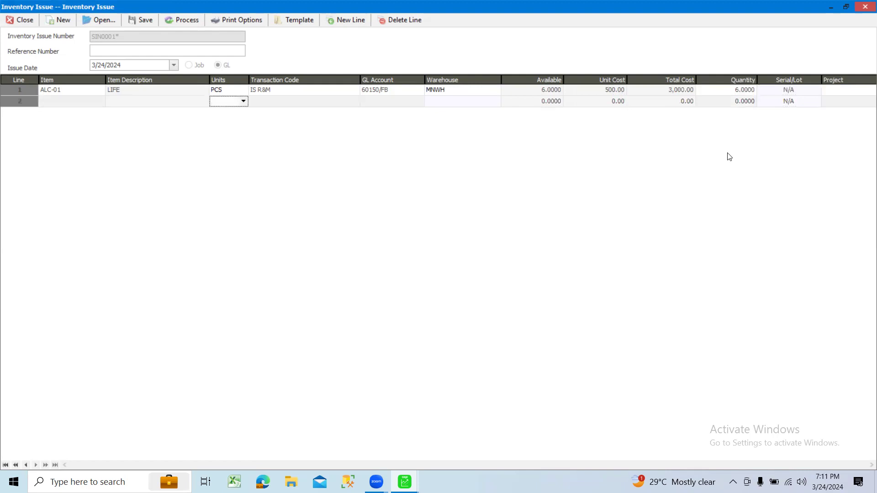
Step: Enter 0228 as the issue's reference number and process the inventory issue without printing the issue note report
{"action": "left_click", "coordinate": [149, 52]}
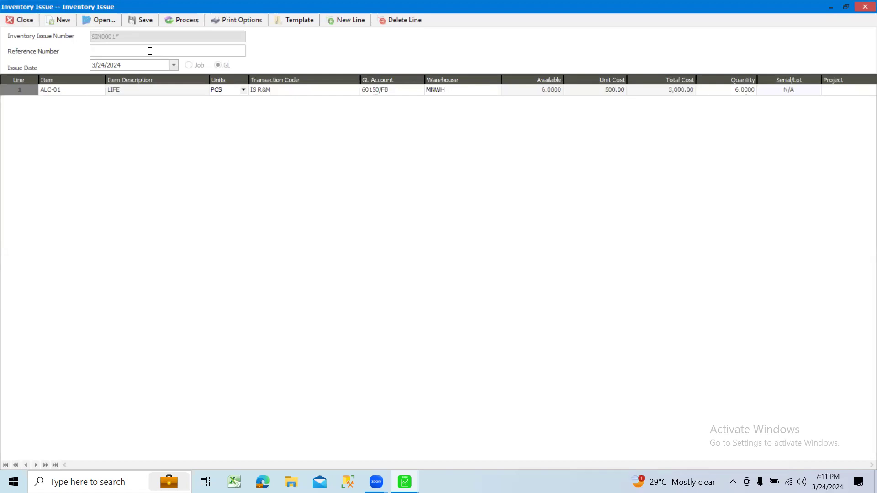
{"action": "type", "text": "0228"}
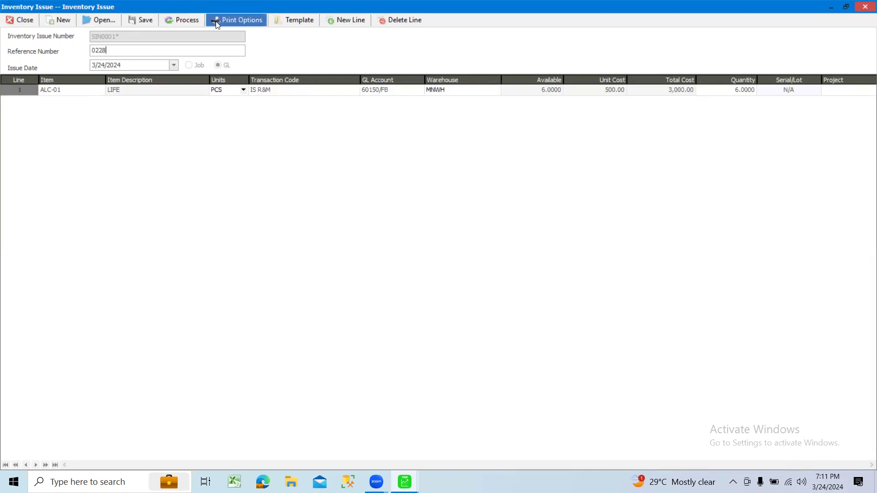
{"action": "left_click", "coordinate": [191, 21]}
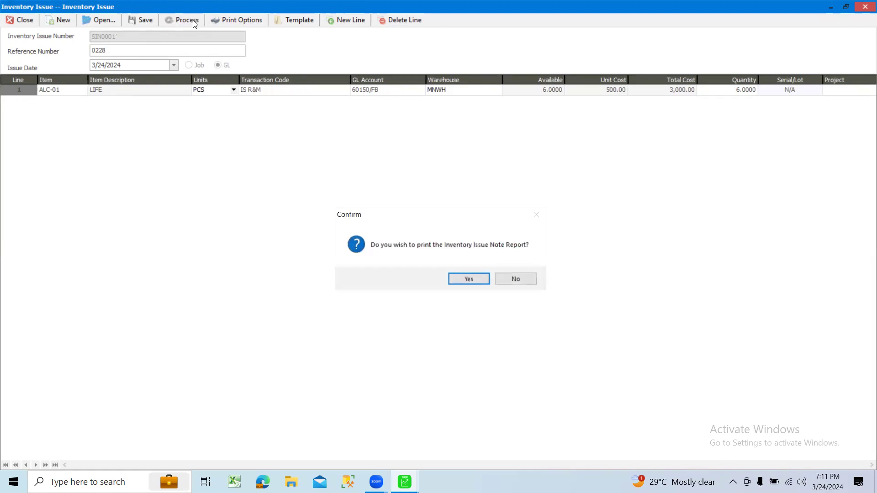
{"action": "left_click", "coordinate": [525, 279]}
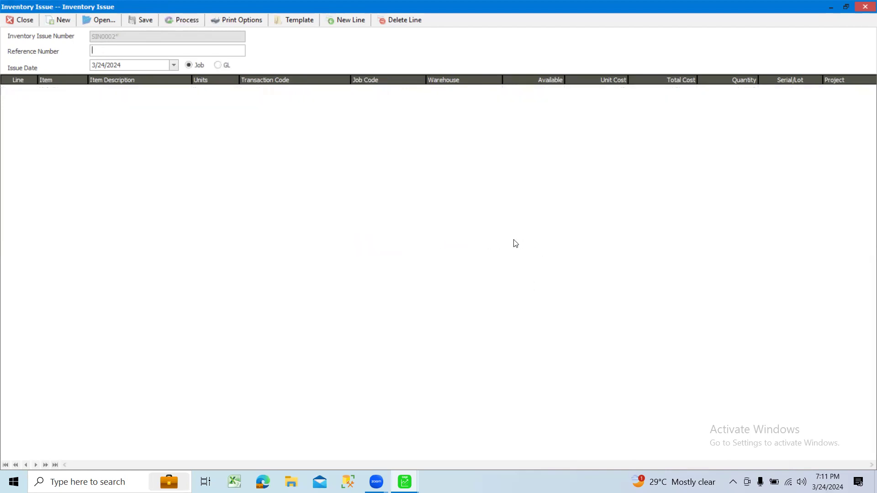
Step: Close the inventory issue window and open the Warehouse Enquiries of the Inventory module
{"action": "left_click", "coordinate": [29, 21]}
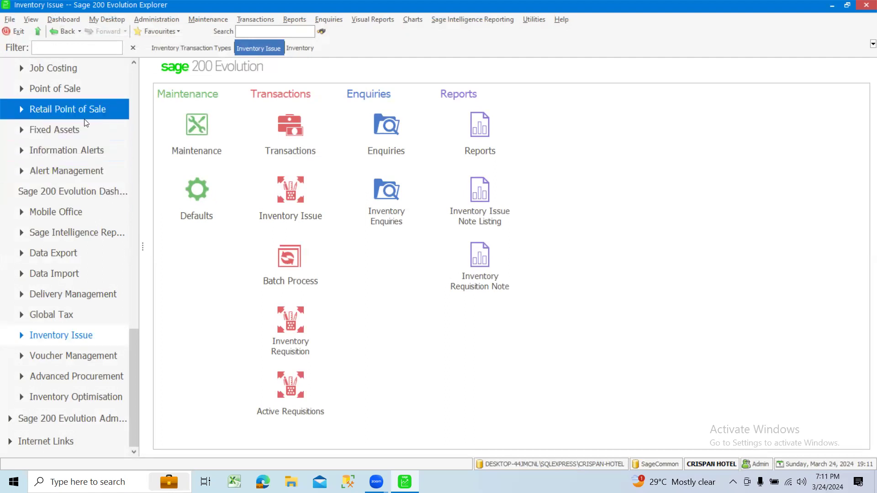
{"action": "scroll", "coordinate": [84, 123], "scroll_direction": "up", "scroll_amount": 10}
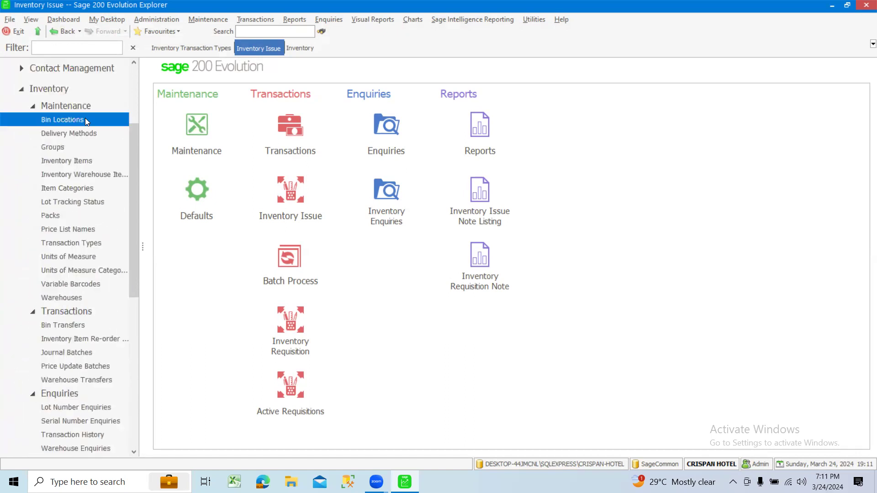
{"action": "left_click", "coordinate": [29, 88]}
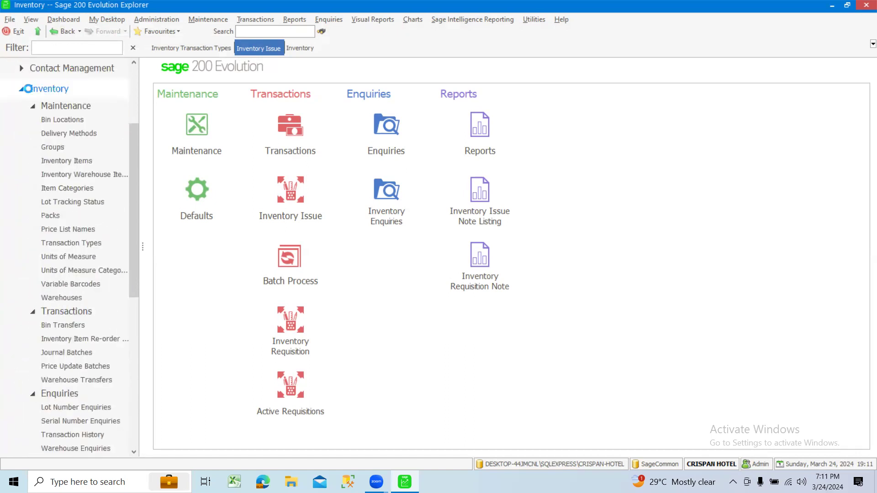
{"action": "scroll", "coordinate": [630, 293], "scroll_direction": "down", "scroll_amount": 6}
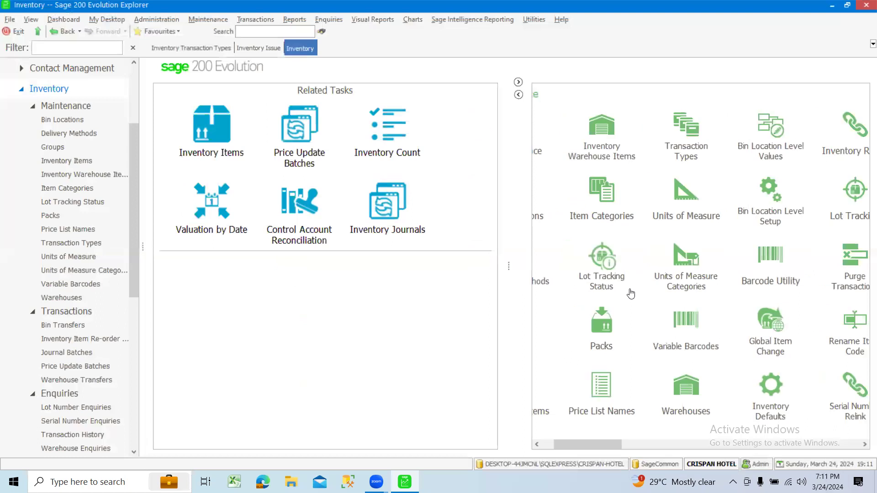
{"action": "scroll", "coordinate": [633, 297], "scroll_direction": "down", "scroll_amount": 5}
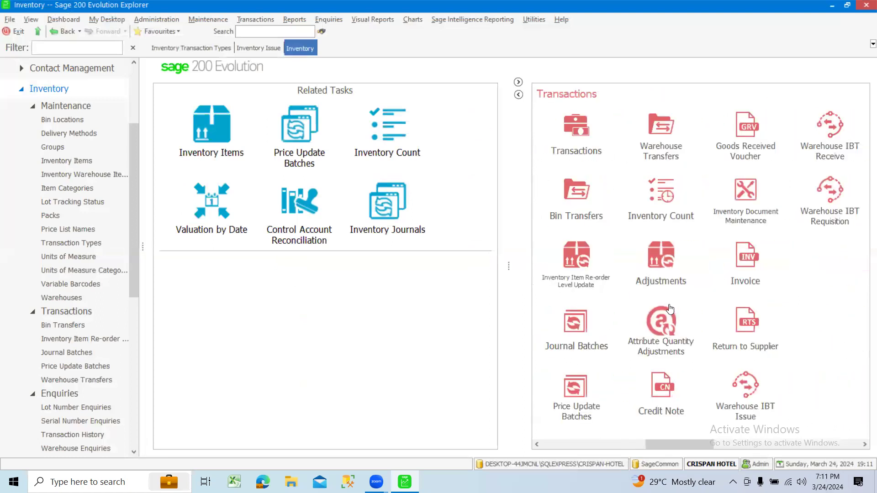
{"action": "scroll", "coordinate": [717, 230], "scroll_direction": "down", "scroll_amount": 4}
{"action": "left_click", "coordinate": [676, 146]}
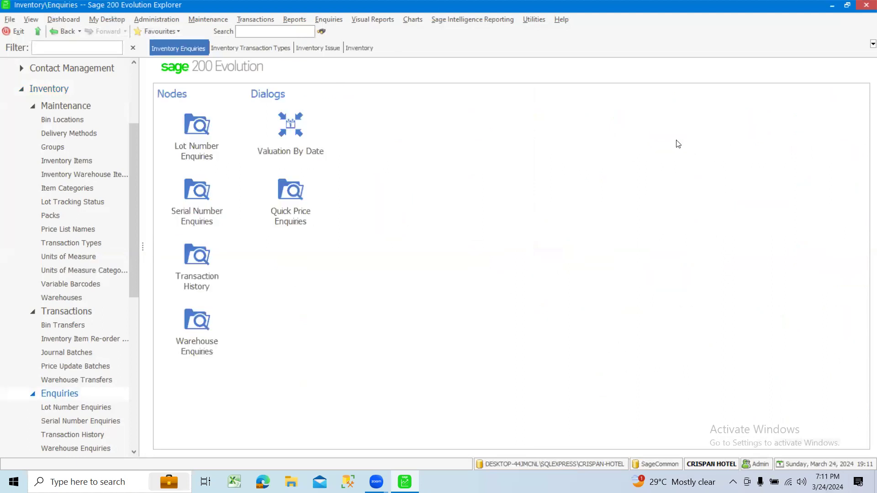
{"action": "left_click", "coordinate": [194, 327]}
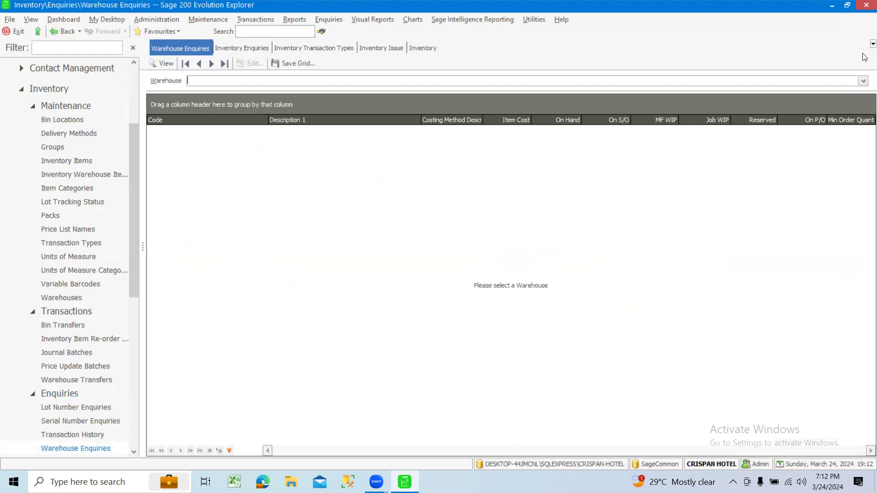
Step: View the stock of warehouse MNWH, MAIN WAREHOUSE, and check the on-hand quantity of item ALC-01, LIFE
{"action": "left_click", "coordinate": [862, 82]}
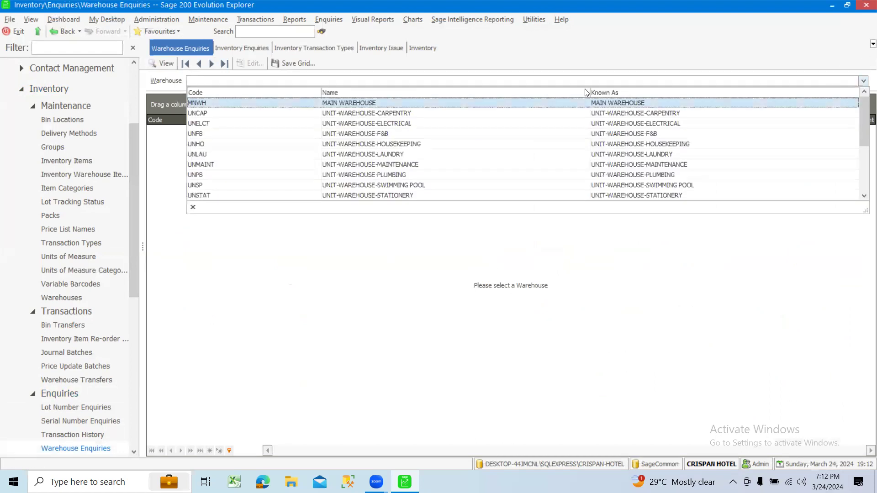
{"action": "left_click", "coordinate": [594, 104]}
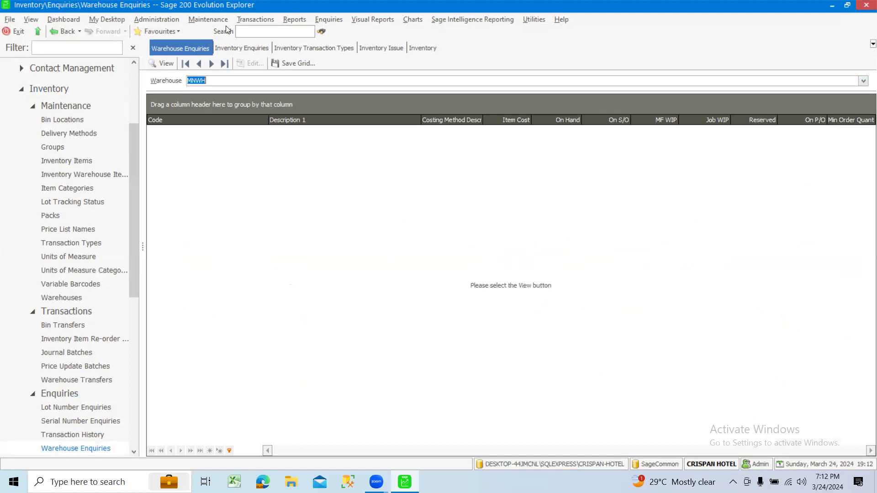
{"action": "left_click", "coordinate": [156, 64]}
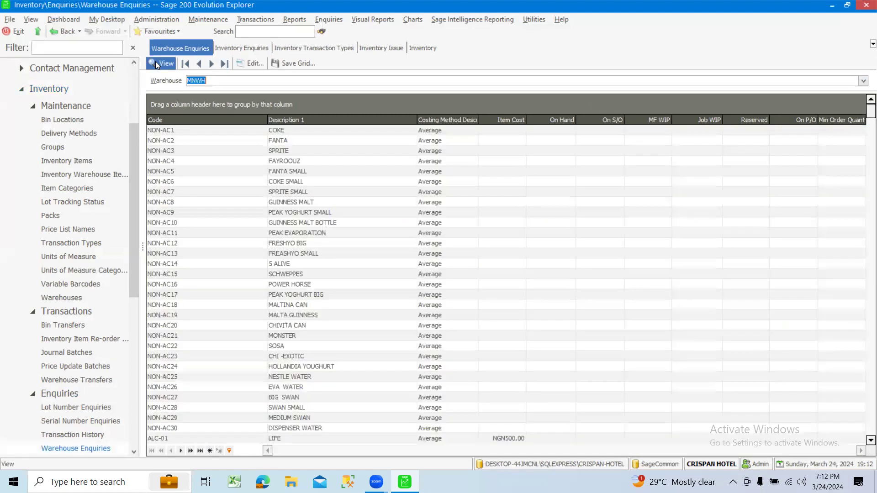
{"action": "scroll", "coordinate": [469, 203], "scroll_direction": "down", "scroll_amount": 5}
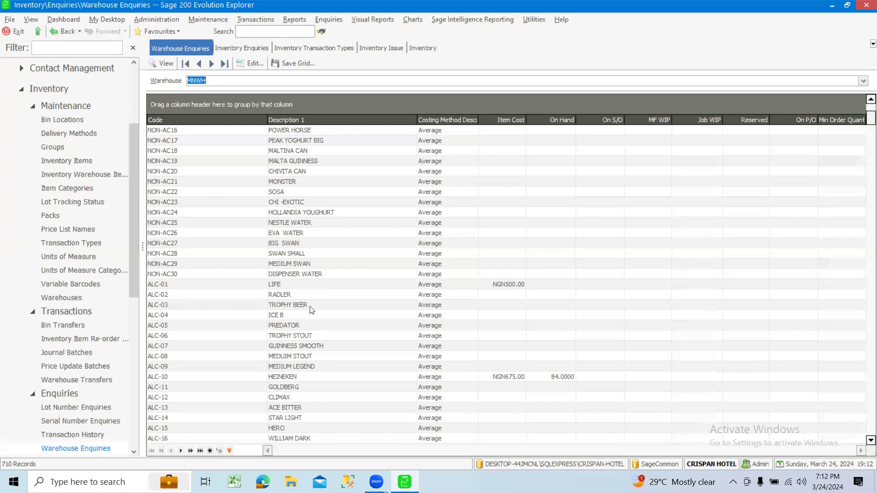
{"action": "left_click", "coordinate": [301, 284]}
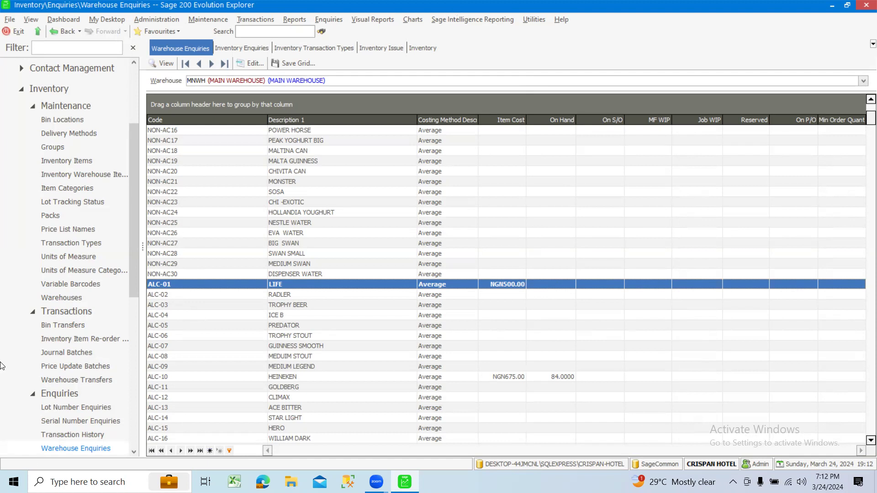
Step: Collapse the Inventory module and open the Inventory Enquiries of the Inventory Issue module
{"action": "left_click", "coordinate": [19, 91]}
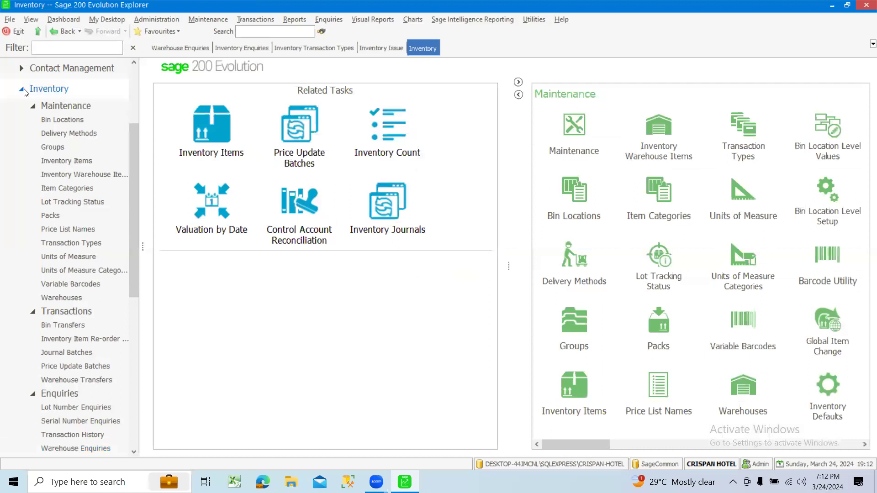
{"action": "left_click", "coordinate": [22, 90]}
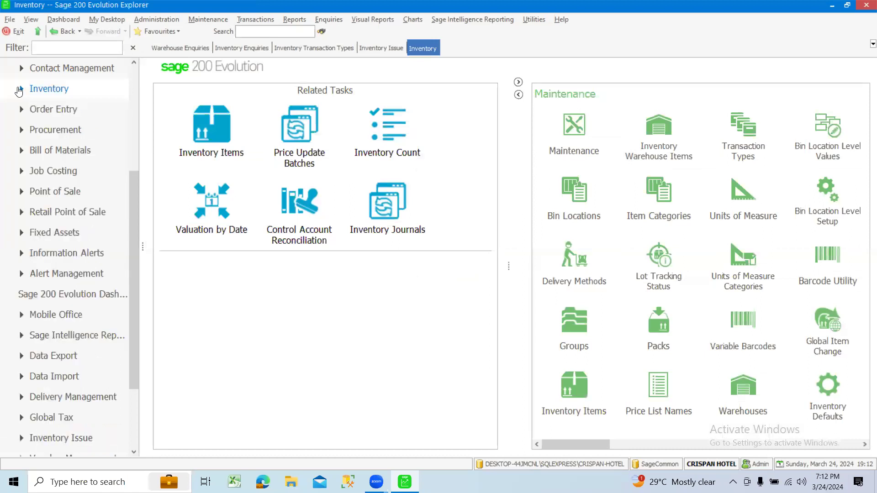
{"action": "scroll", "coordinate": [21, 310], "scroll_direction": "down", "scroll_amount": 2}
{"action": "left_click", "coordinate": [83, 335]}
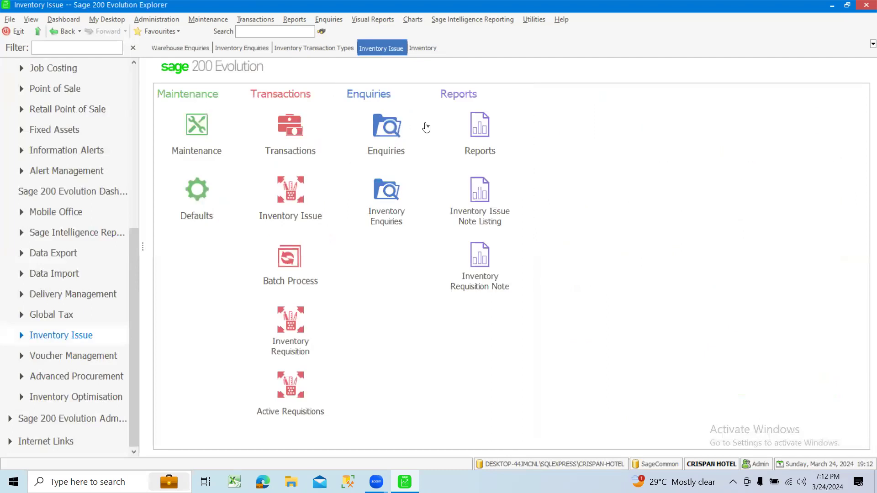
{"action": "left_click", "coordinate": [391, 139]}
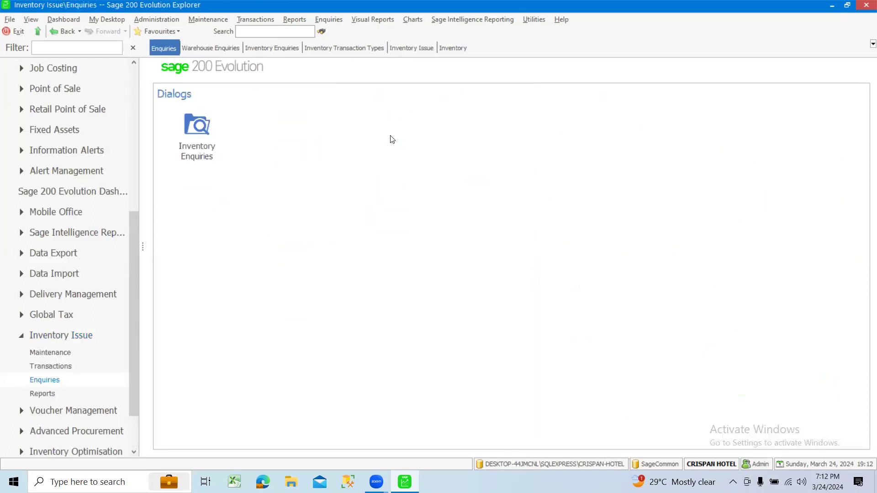
{"action": "left_click", "coordinate": [197, 128]}
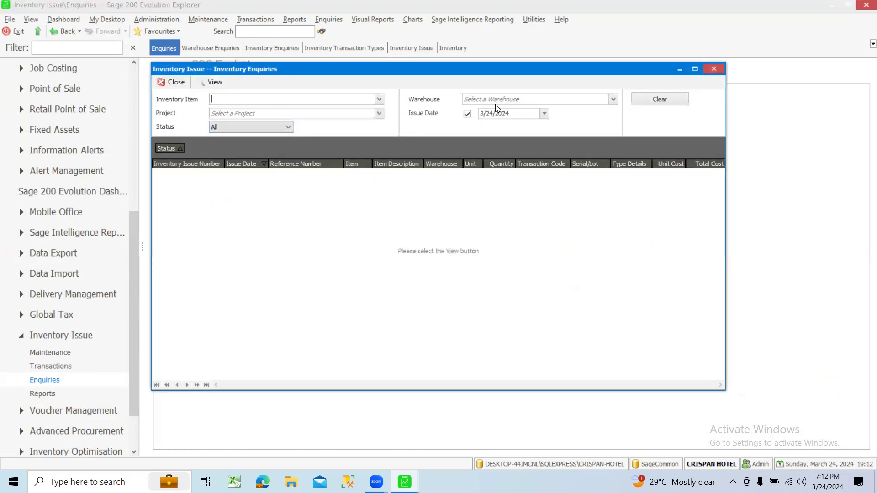
Step: Look up the issues of item ALC-01 from warehouse UNFB, UNIT-WAREHOUSE-F&B
{"action": "left_click", "coordinate": [612, 100]}
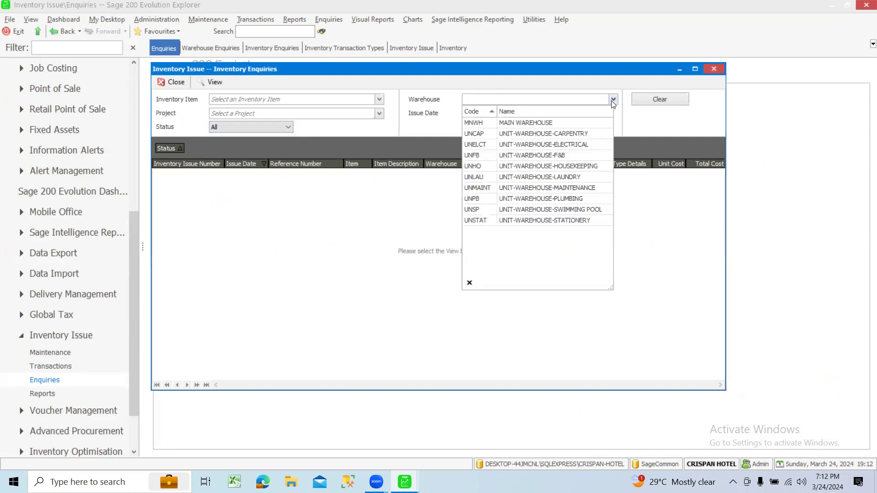
{"action": "left_click", "coordinate": [521, 156]}
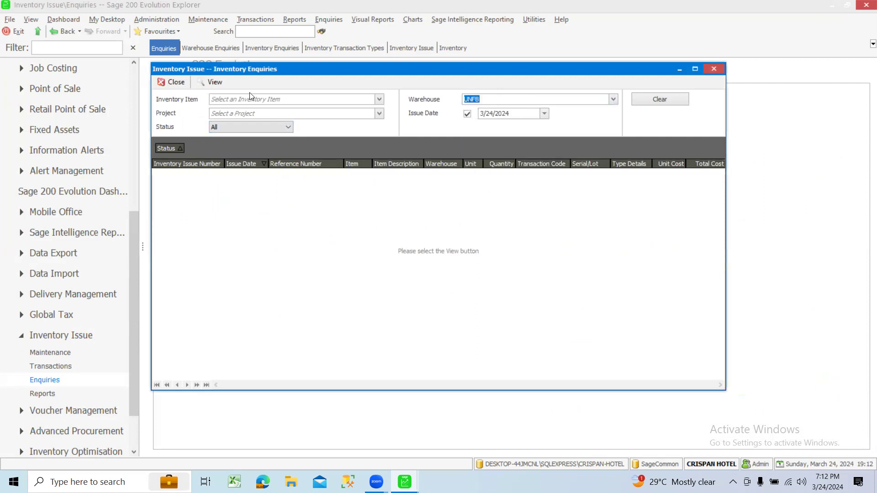
{"action": "left_click", "coordinate": [380, 99]}
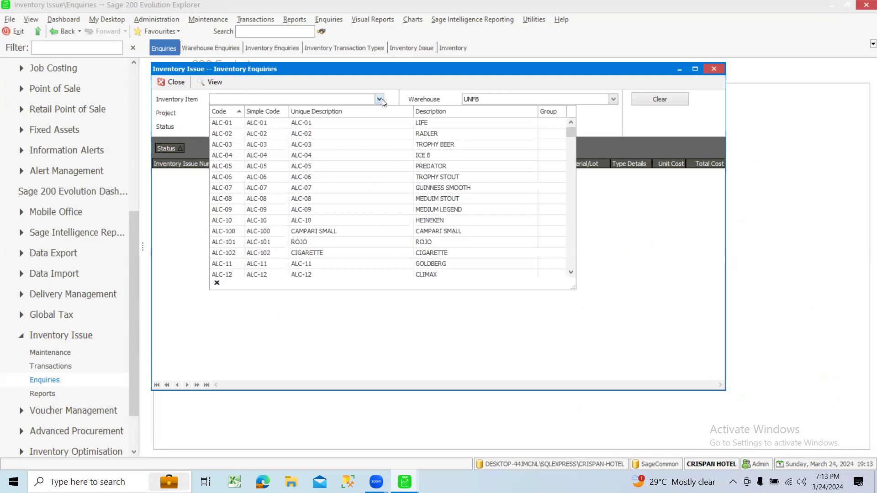
{"action": "left_click", "coordinate": [430, 124]}
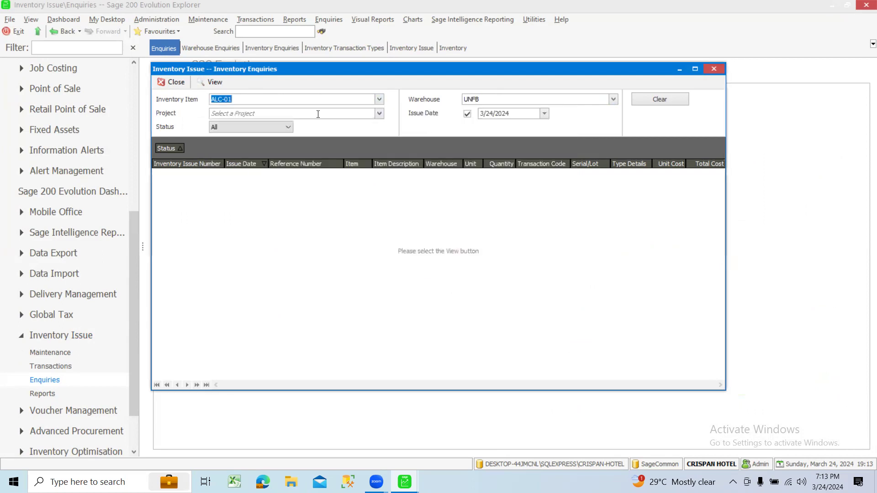
{"action": "left_click", "coordinate": [223, 82]}
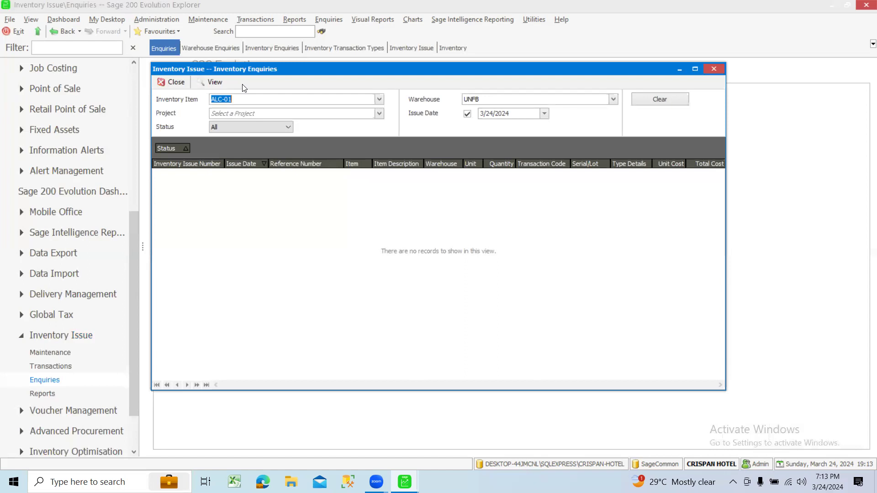
Step: Look up the ALC-01 issues for warehouse MNWH instead, examine the enquiry lines full screen and close the enquiry
{"action": "left_click", "coordinate": [613, 99]}
{"action": "left_click", "coordinate": [525, 124]}
{"action": "left_click", "coordinate": [213, 81]}
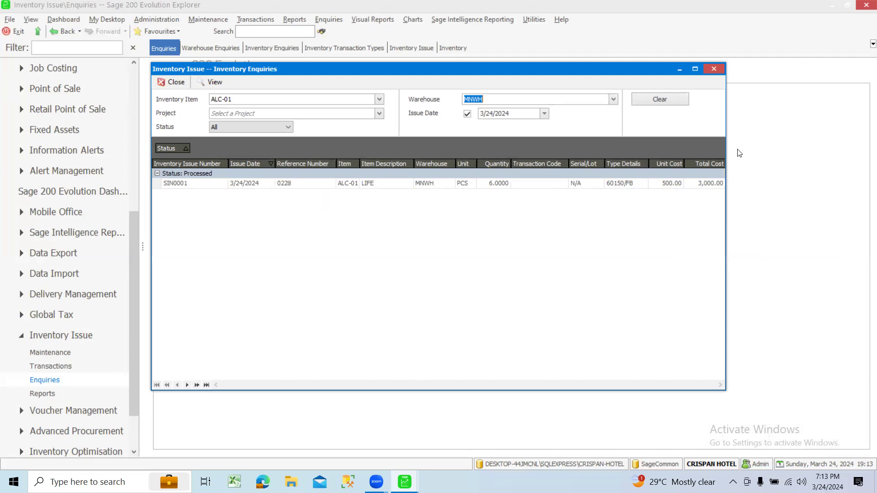
{"action": "left_click", "coordinate": [697, 68]}
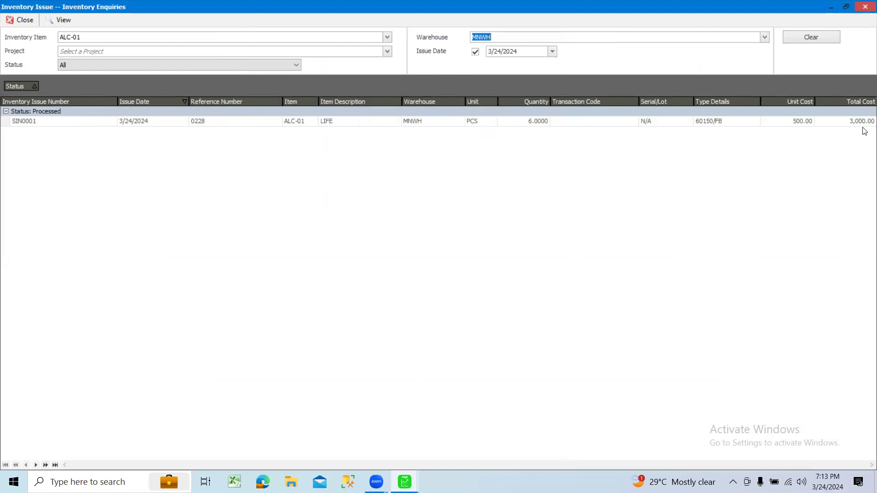
{"action": "left_click", "coordinate": [864, 7]}
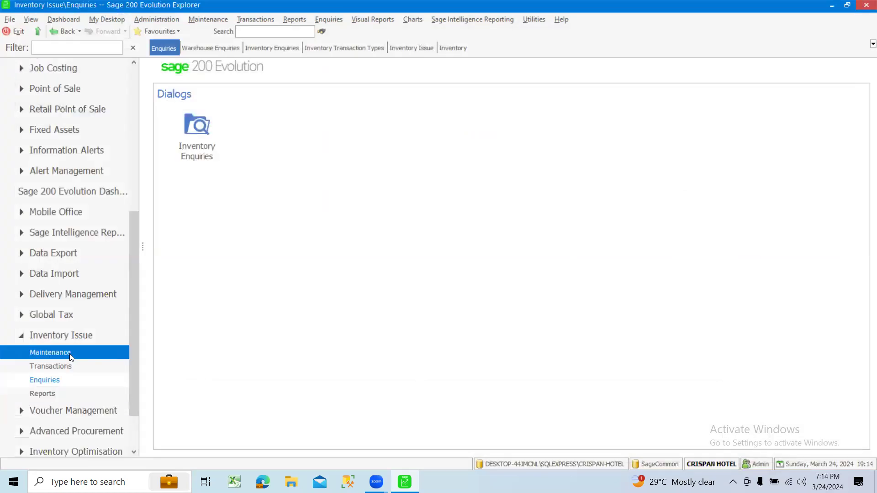
Step: Open the Inventory Issue Note Listing report and look at its transaction date options
{"action": "left_click", "coordinate": [70, 336]}
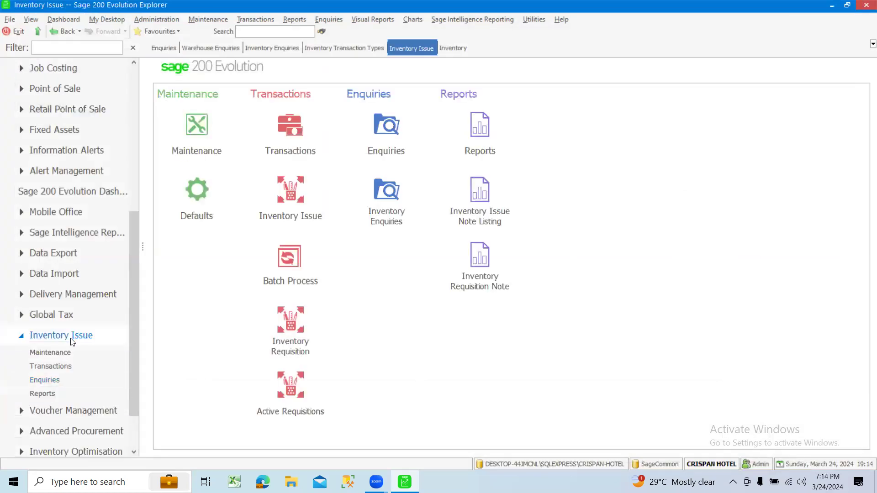
{"action": "left_click", "coordinate": [480, 140]}
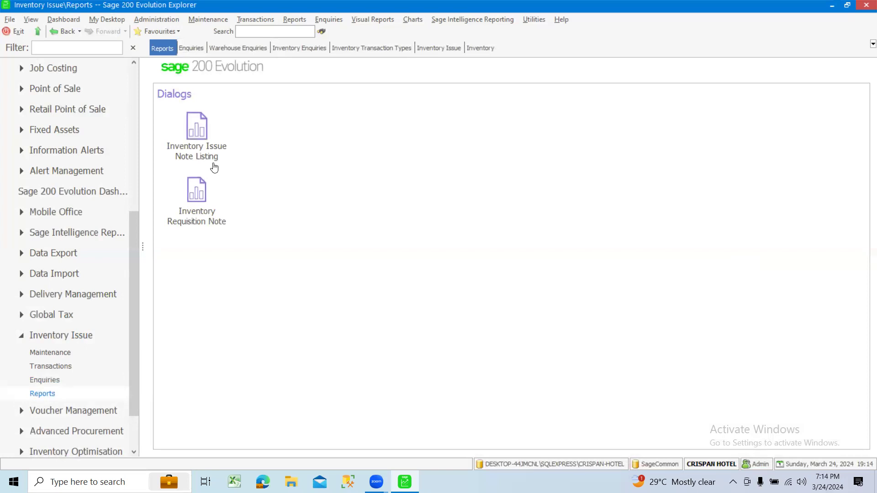
{"action": "left_click", "coordinate": [194, 147]}
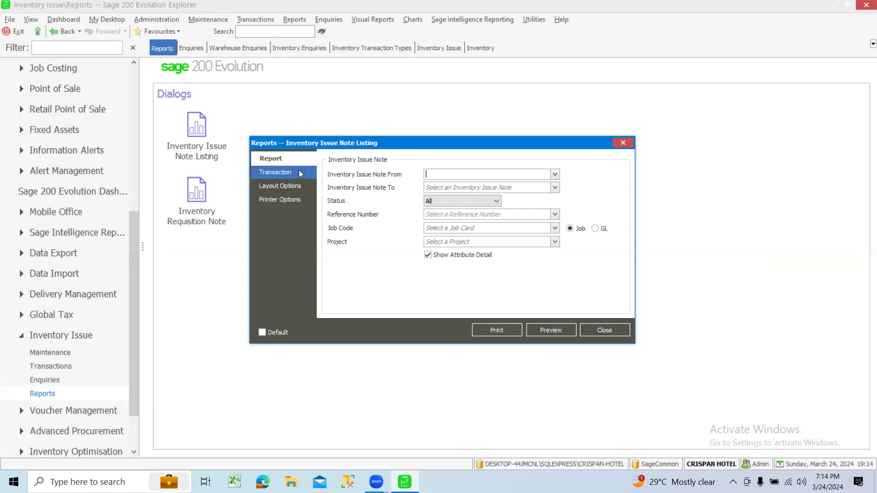
{"action": "left_click", "coordinate": [285, 175]}
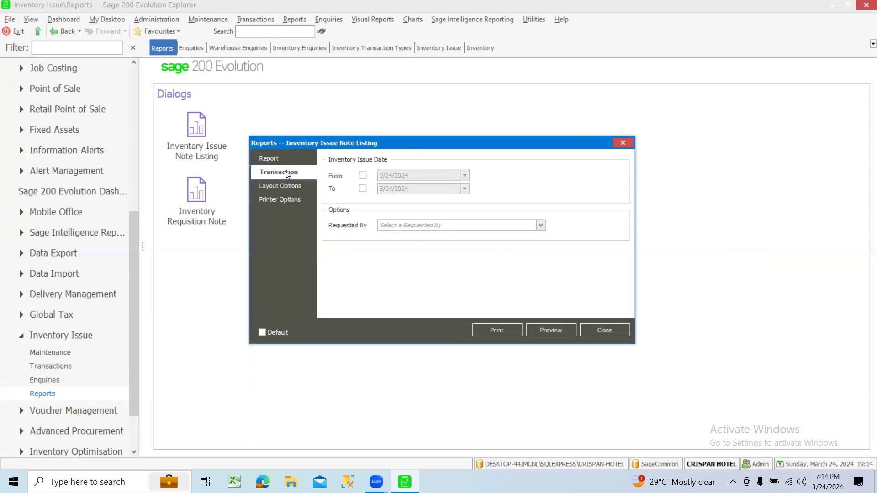
{"action": "left_click", "coordinate": [288, 158]}
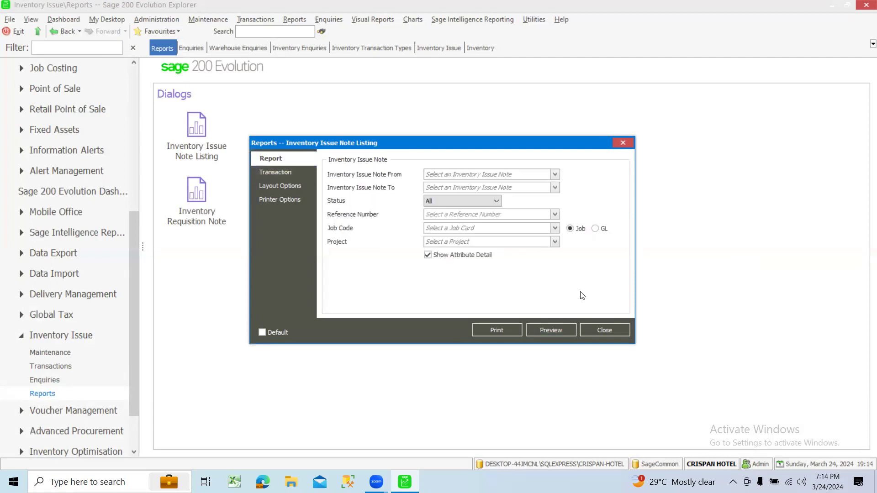
Step: Set the issue note listing to GL, preview it full screen, and close the preview and the report dialog
{"action": "left_click", "coordinate": [597, 232]}
{"action": "left_click", "coordinate": [595, 229]}
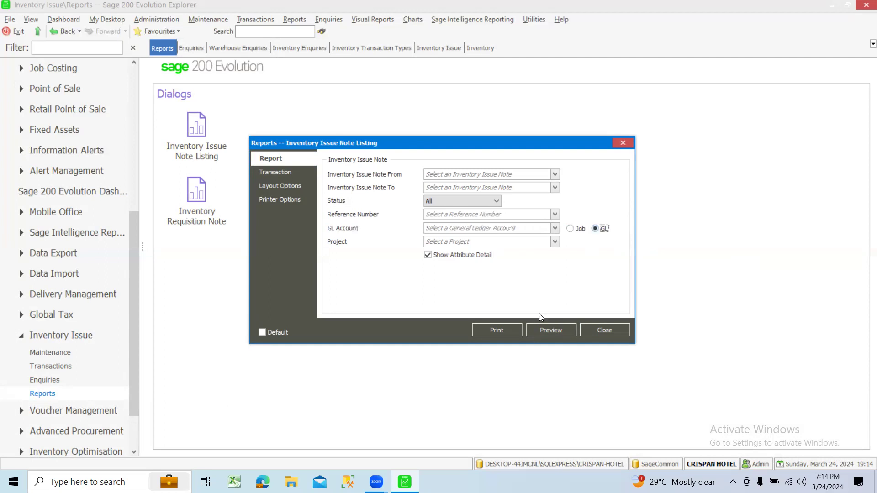
{"action": "left_click", "coordinate": [542, 327]}
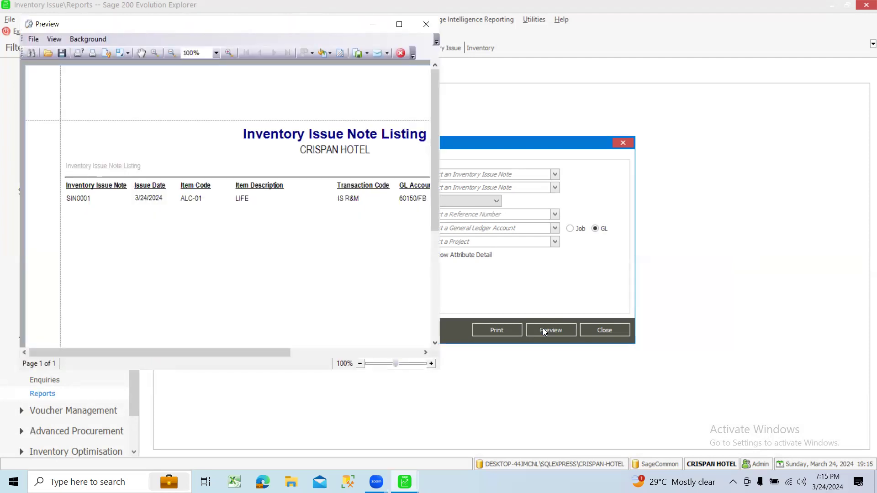
{"action": "left_click", "coordinate": [397, 29]}
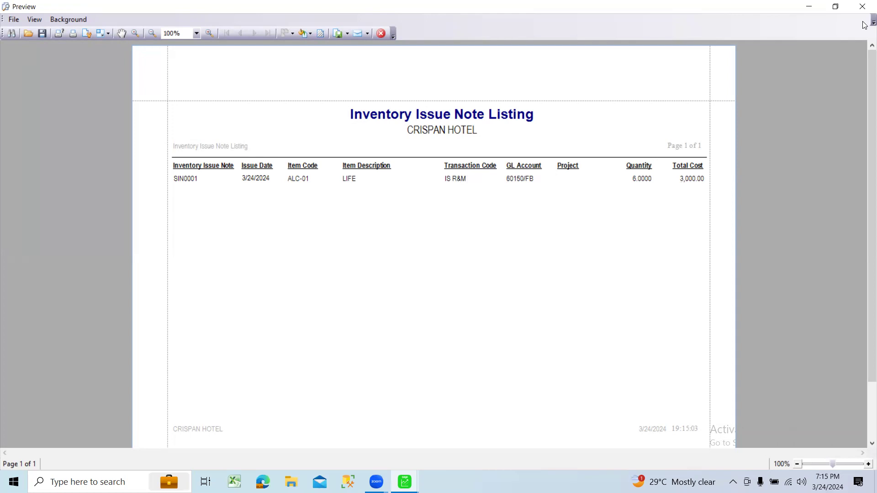
{"action": "left_click", "coordinate": [862, 8]}
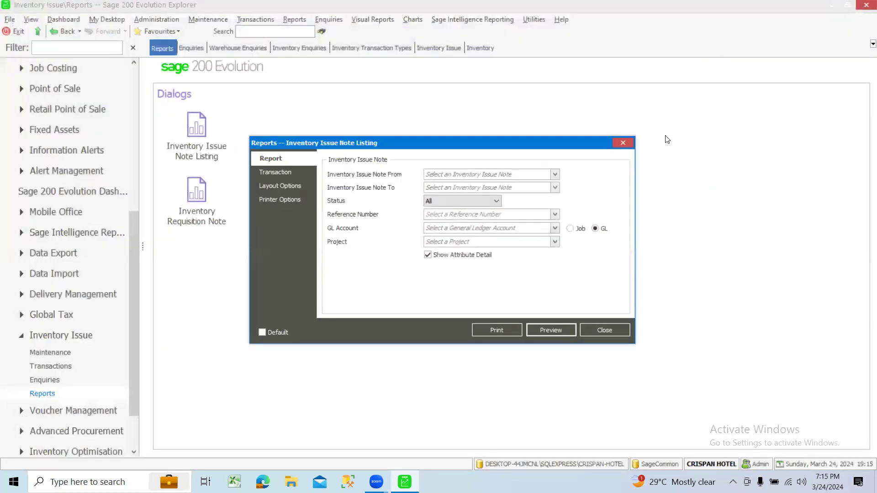
{"action": "left_click", "coordinate": [624, 143]}
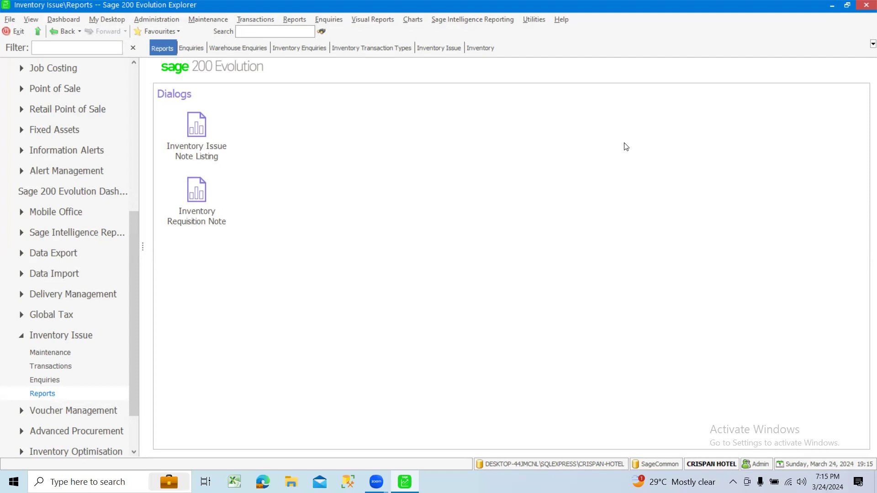
Step: Exit and log off from the company, and dismiss the login window without signing in again
{"action": "left_click", "coordinate": [6, 19]}
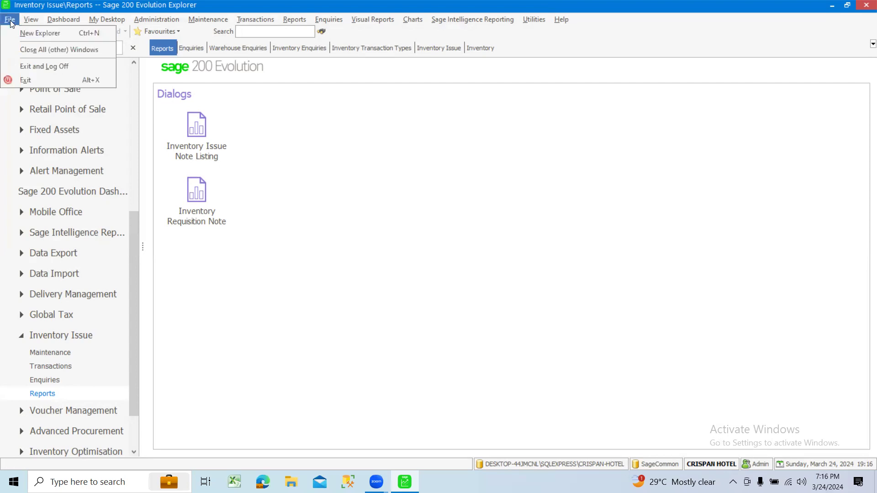
{"action": "left_click", "coordinate": [53, 67]}
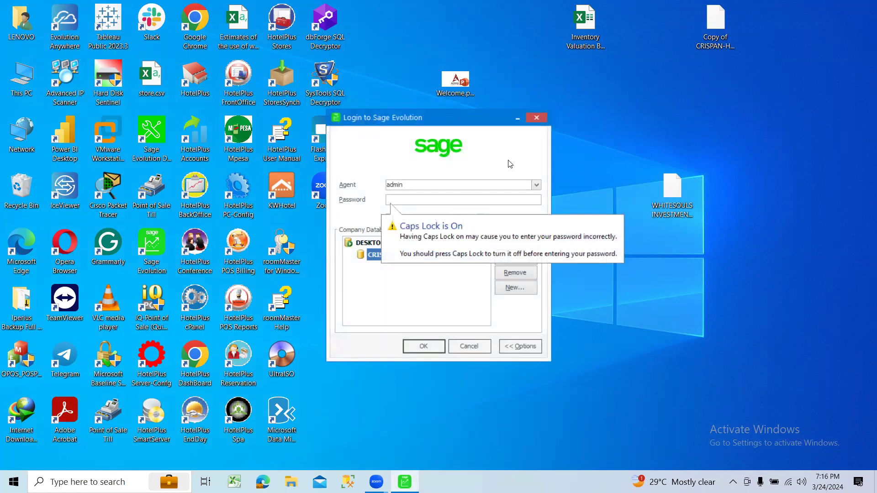
{"action": "left_click", "coordinate": [536, 118]}
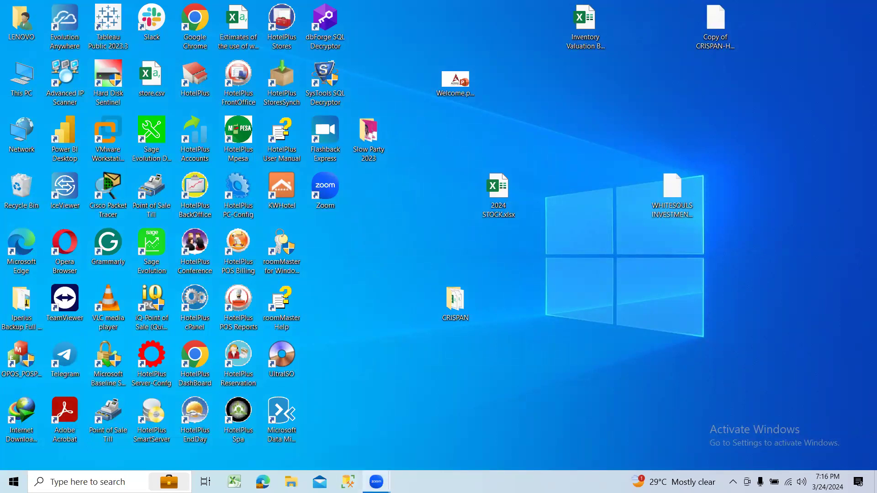
{"action": "mouse_move", "coordinate": [389, 479]}
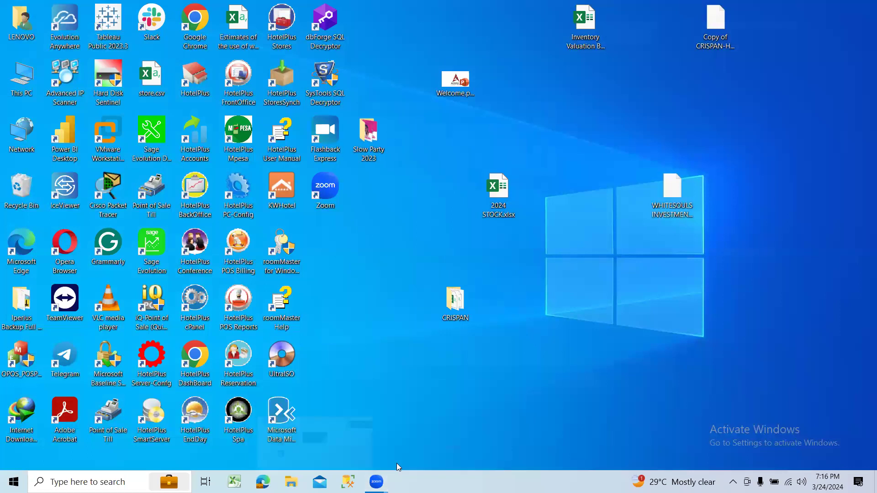